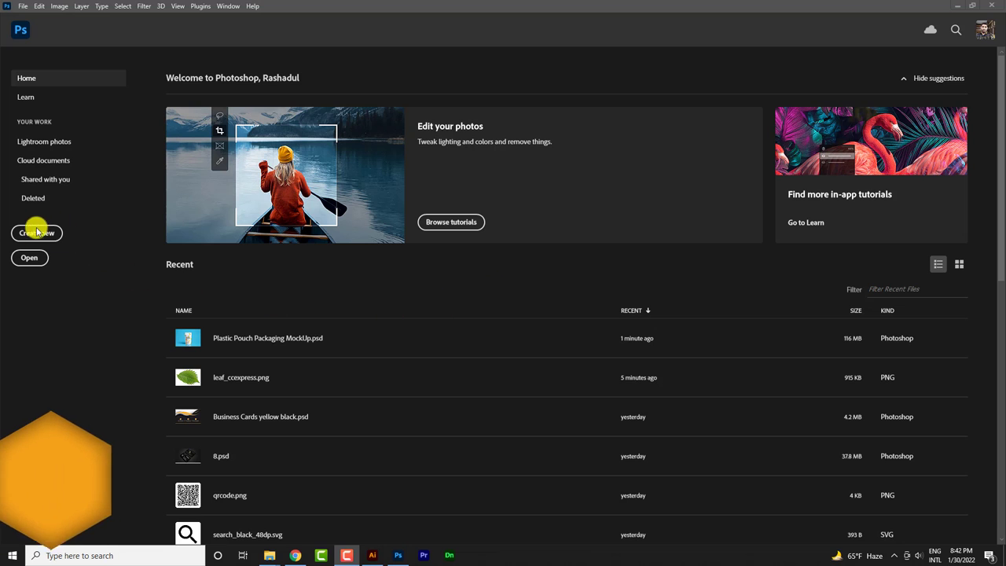
# - Name the new preset 'Pouch Packaging Design' and create it at 1255×2150 px, 300 ppi, CMYK
pyautogui.click(36, 232)
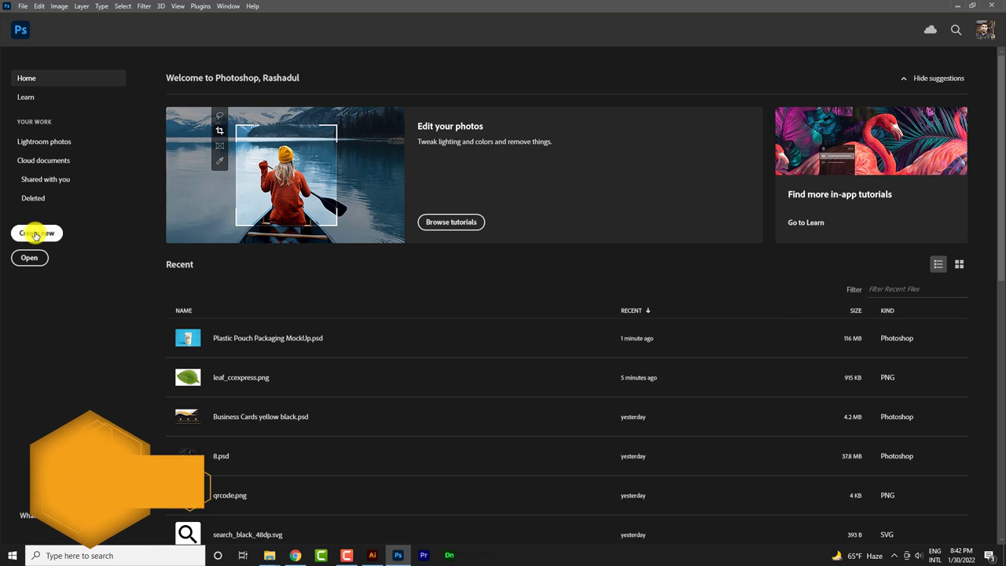
pyautogui.click(665, 144)
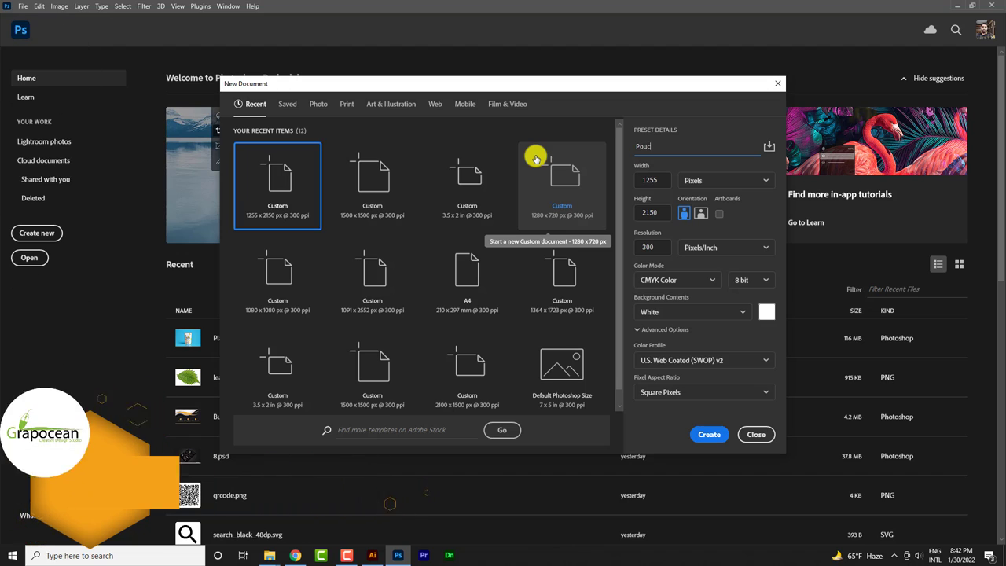
pyautogui.write('Pouch Packa')
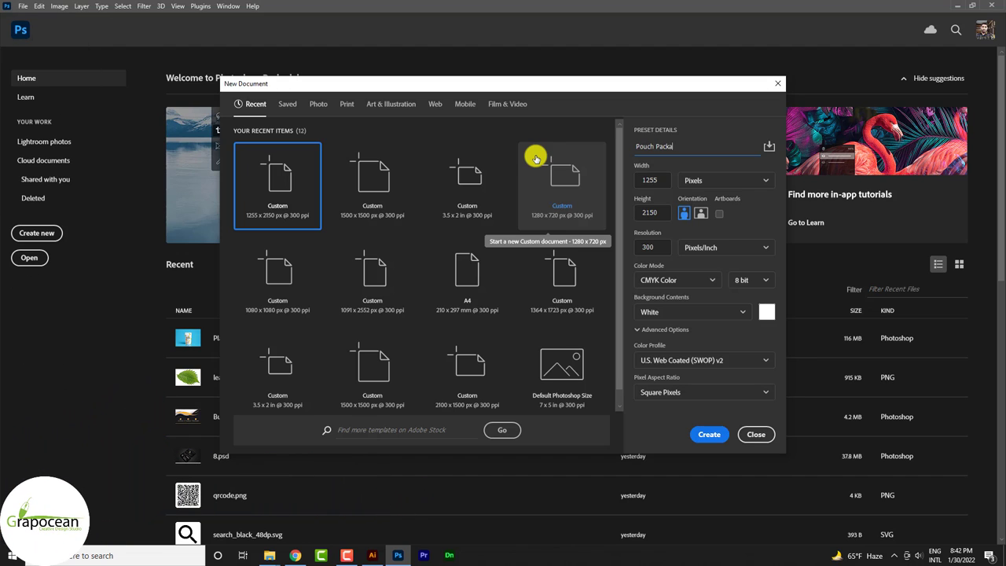
pyautogui.write('ging Design')
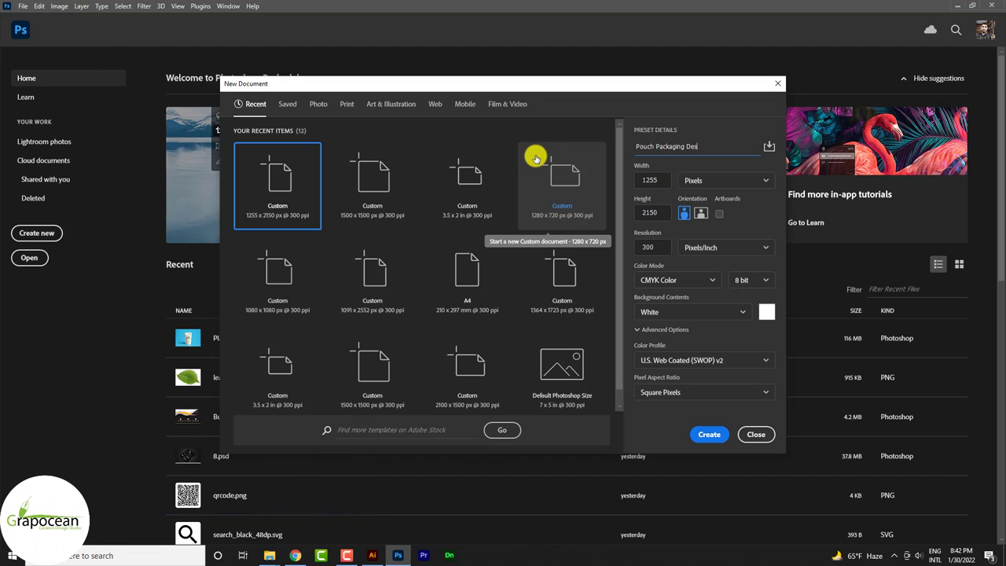
pyautogui.doubleClick(660, 181)
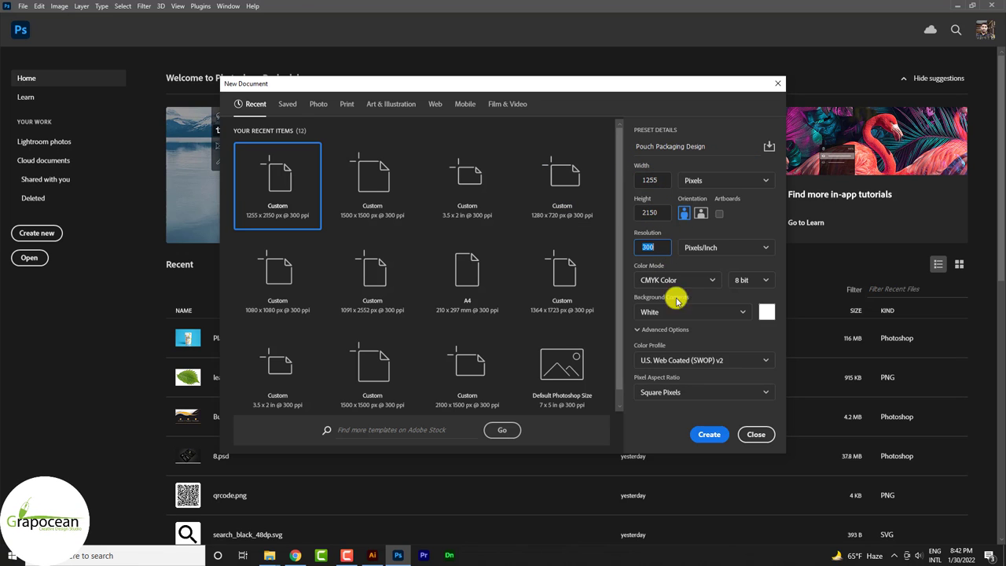
pyautogui.click(710, 434)
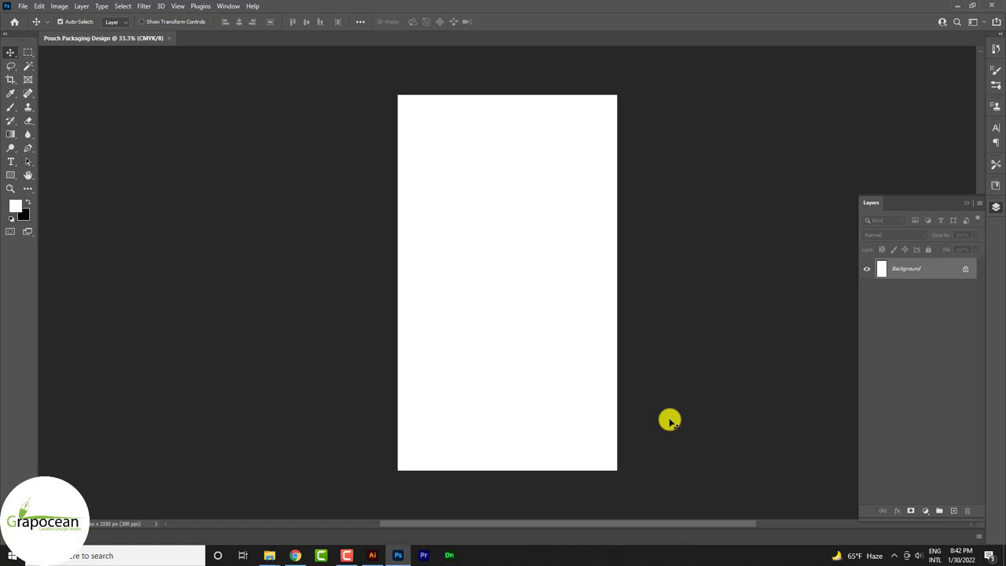
# - Open product_ccexpress.png and drag the almond bowl into the pouch, centred in the lower half
pyautogui.scroll(1, 680, 377)
pyautogui.scroll(1, 692, 328)
pyautogui.scroll(-2, 694, 328)
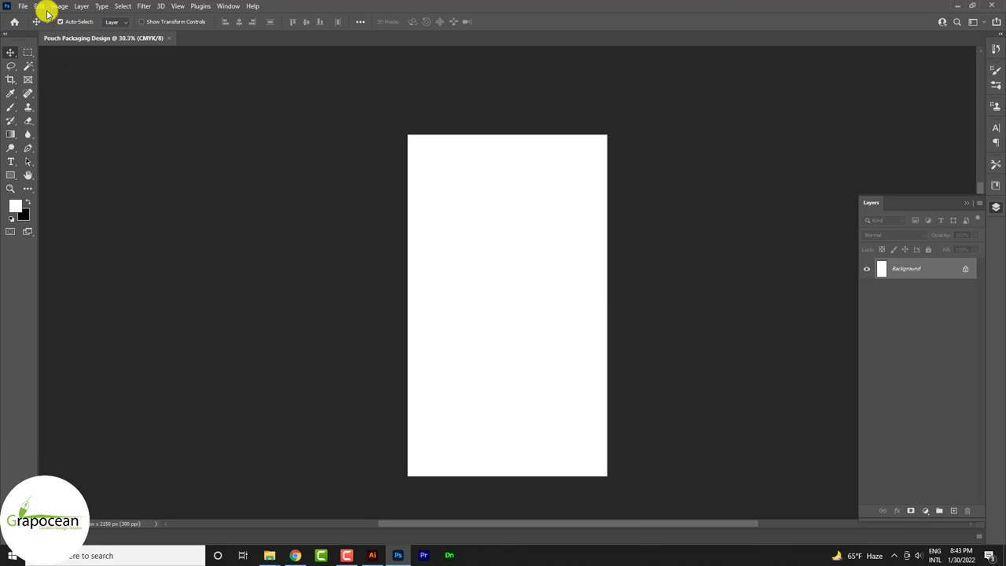
pyautogui.click(23, 9)
pyautogui.click(37, 33)
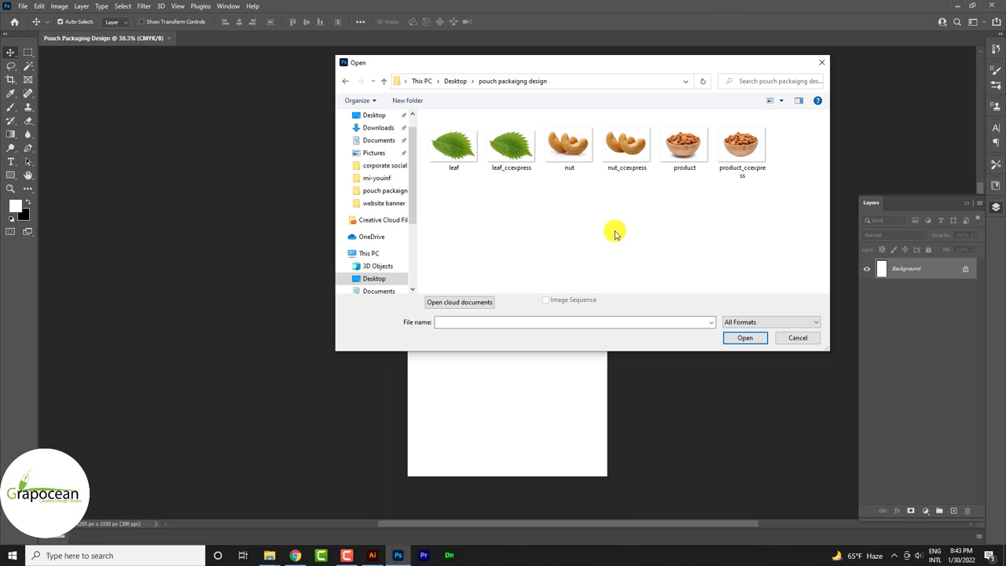
pyautogui.click(741, 155)
pyautogui.click(748, 339)
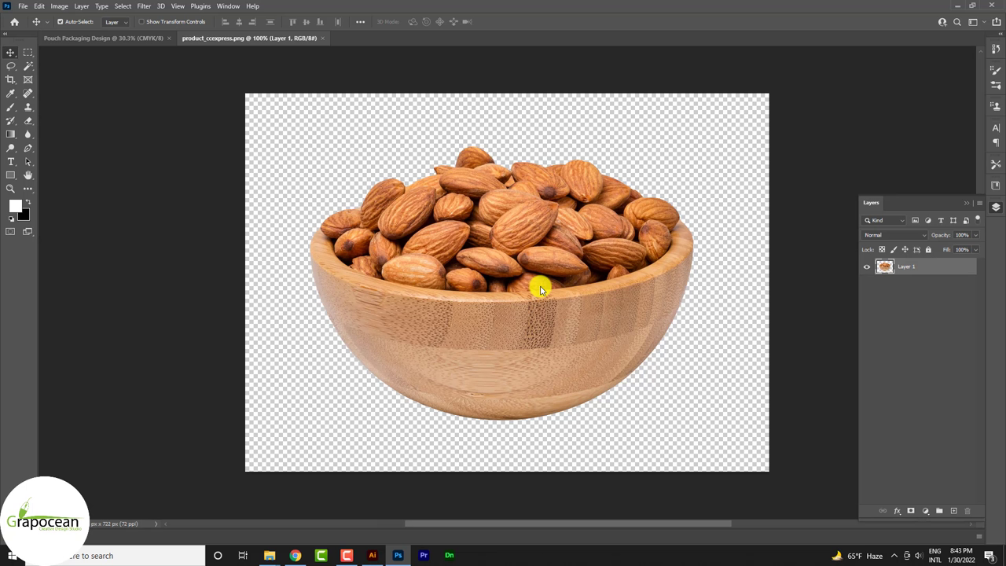
pyautogui.moveTo(521, 243)
pyautogui.mouseDown()
pyautogui.moveTo(286, 152)
pyautogui.moveTo(134, 52)
pyautogui.moveTo(503, 297)
pyautogui.mouseUp()
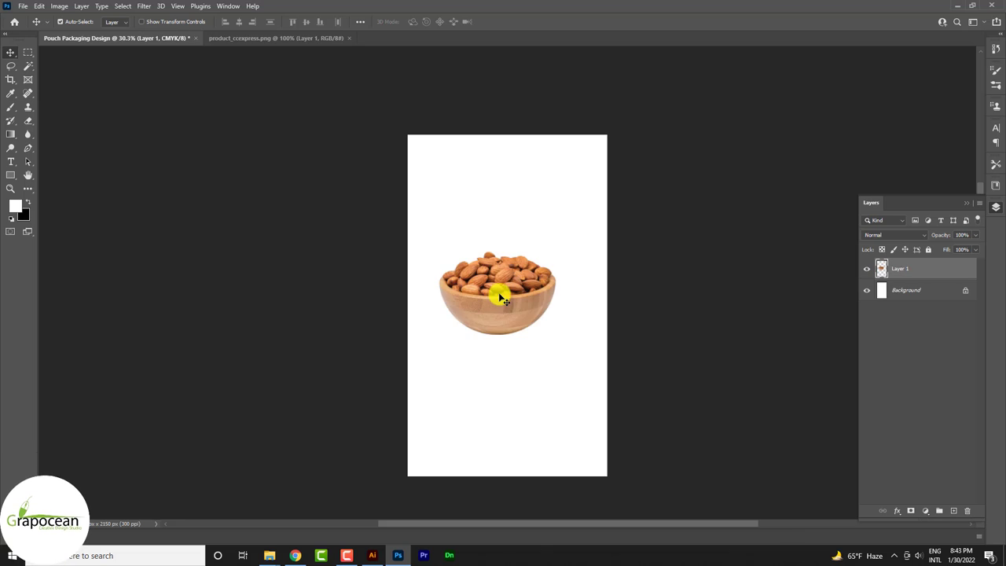
pyautogui.moveTo(518, 330)
pyautogui.mouseDown()
pyautogui.moveTo(523, 379)
pyautogui.moveTo(526, 359)
pyautogui.moveTo(532, 366)
pyautogui.moveTo(527, 400)
pyautogui.moveTo(523, 388)
pyautogui.mouseUp()
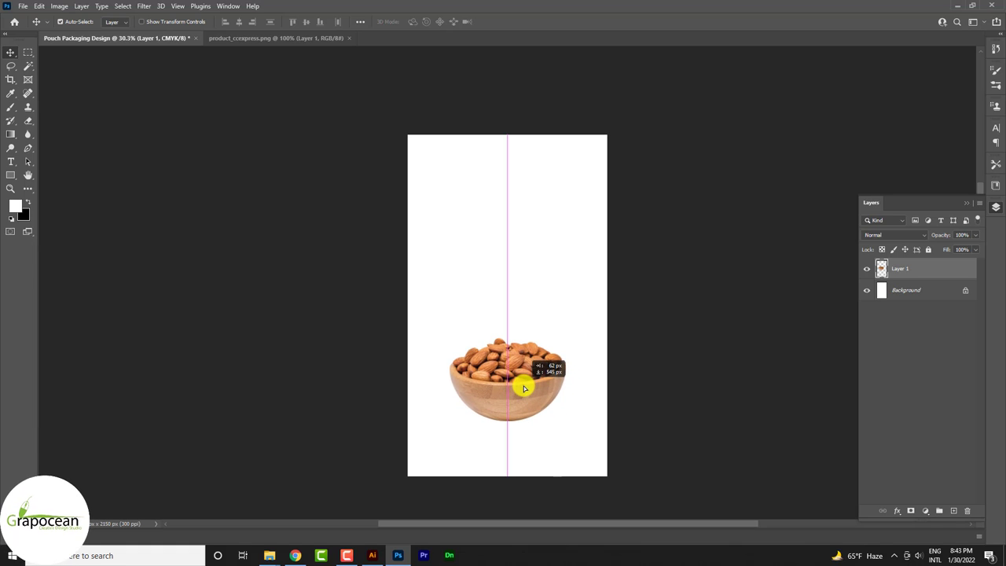
# - Draw a large circle across the upper page with the Ellipse Tool, above the Background layer
pyautogui.click(917, 296)
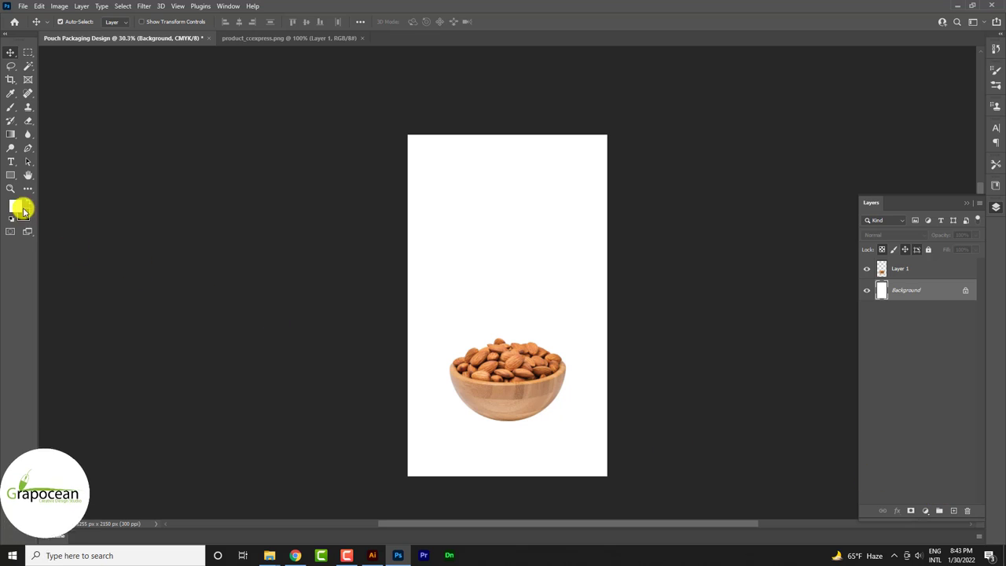
pyautogui.click(11, 174)
pyautogui.click(53, 186)
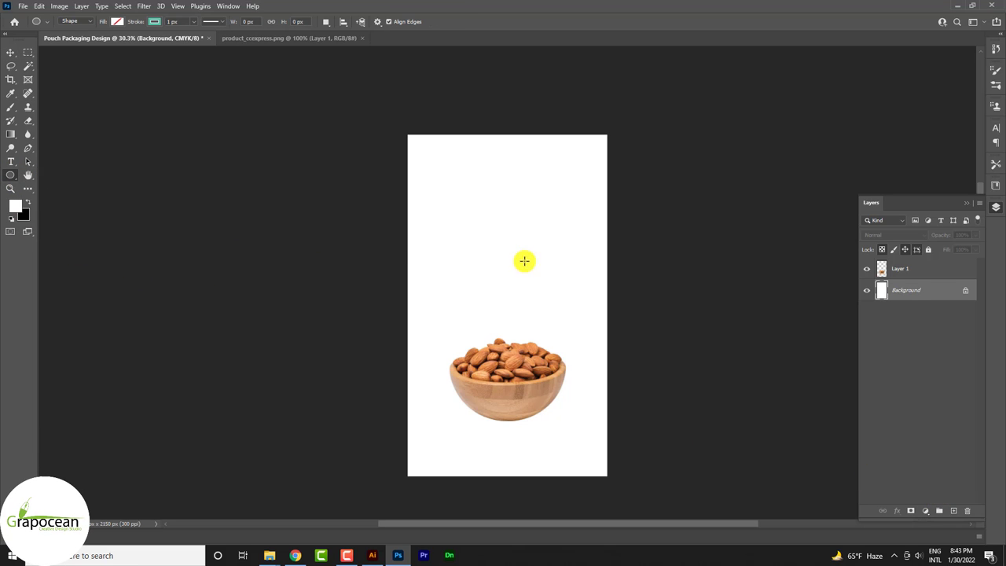
pyautogui.moveTo(408, 150); pyautogui.dragTo(630, 383)
# - Fill the circle with a tan colour eyedropped from the almond bowl
pyautogui.click(155, 21)
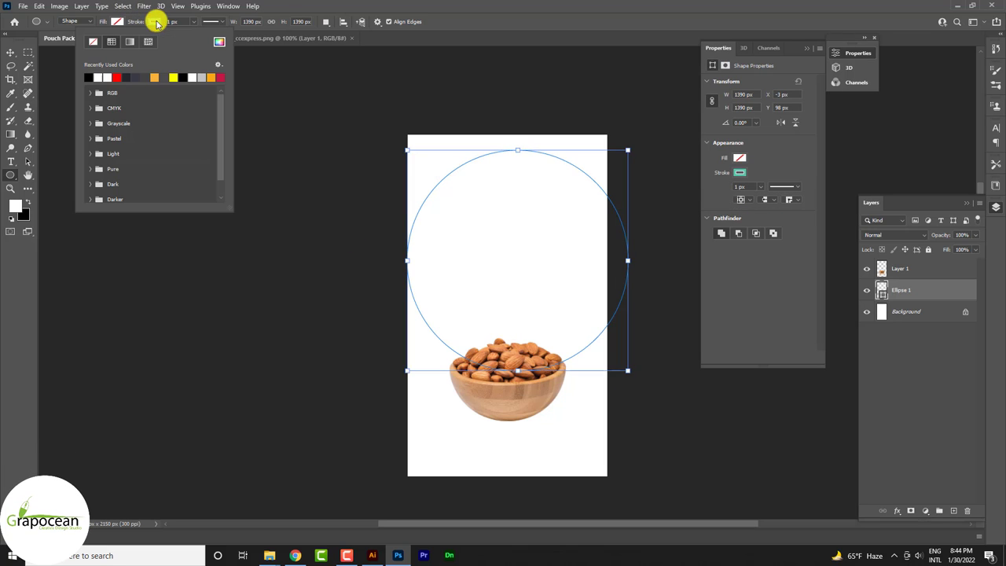
pyautogui.click(115, 22)
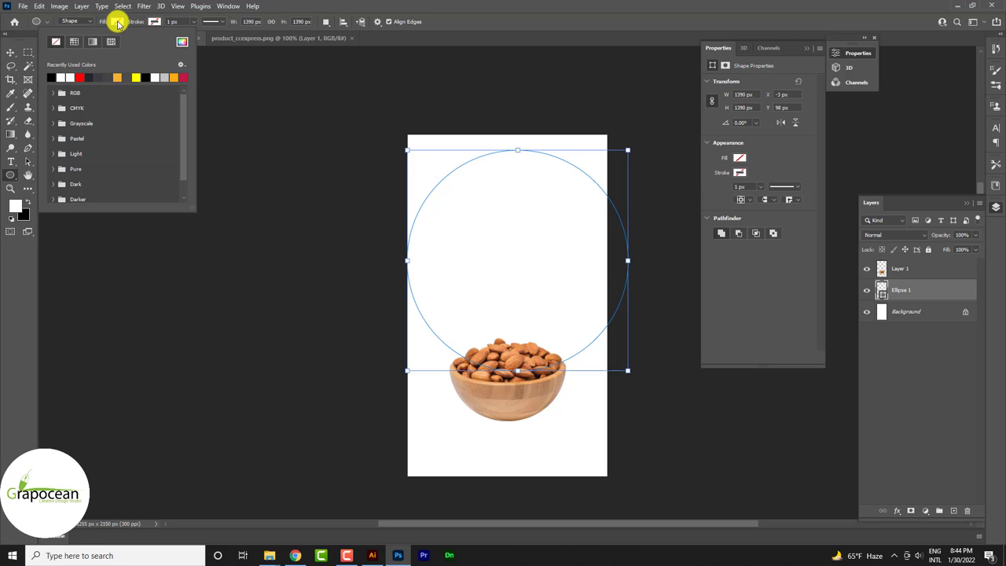
pyautogui.click(80, 77)
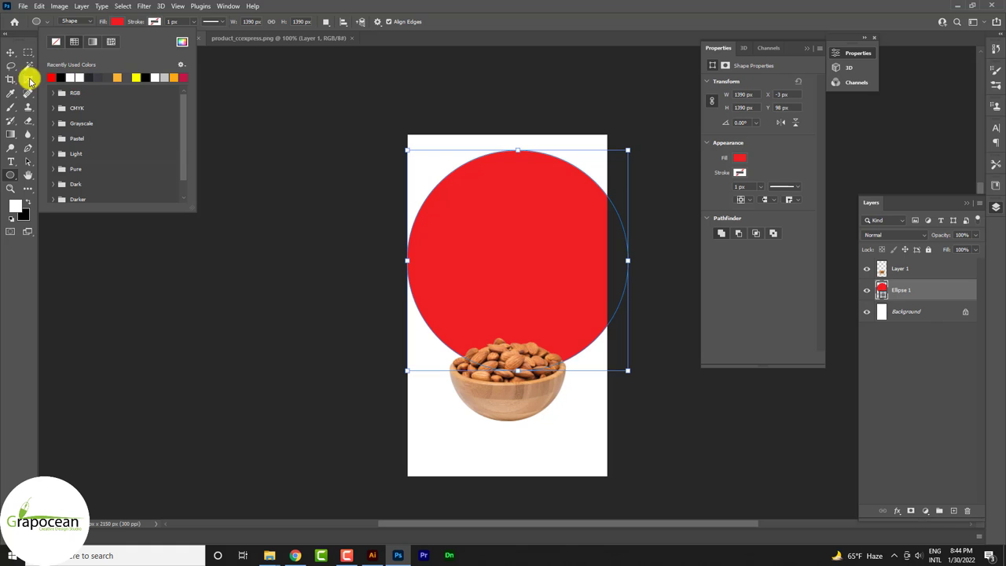
pyautogui.click(10, 52)
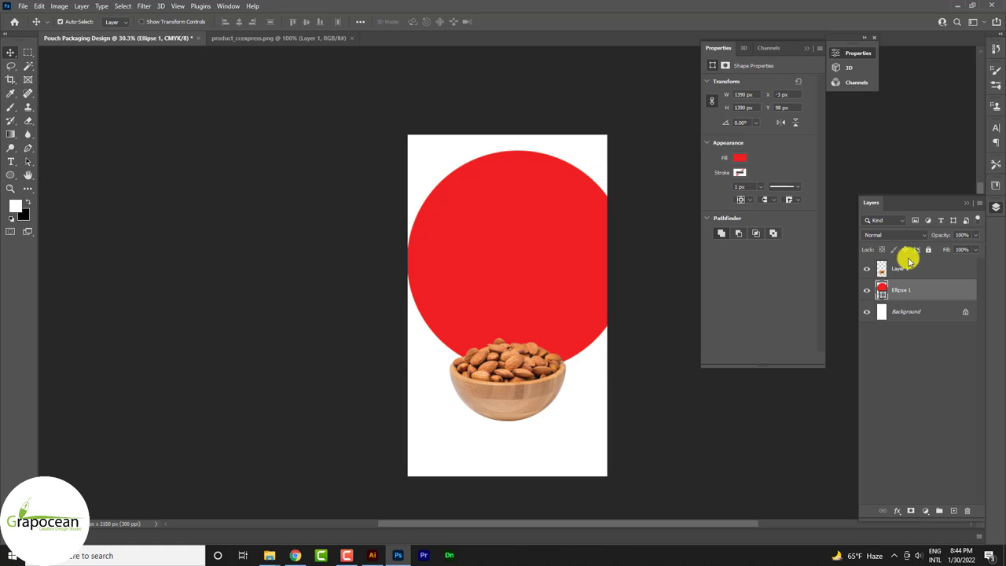
pyautogui.doubleClick(881, 290)
pyautogui.click(521, 401)
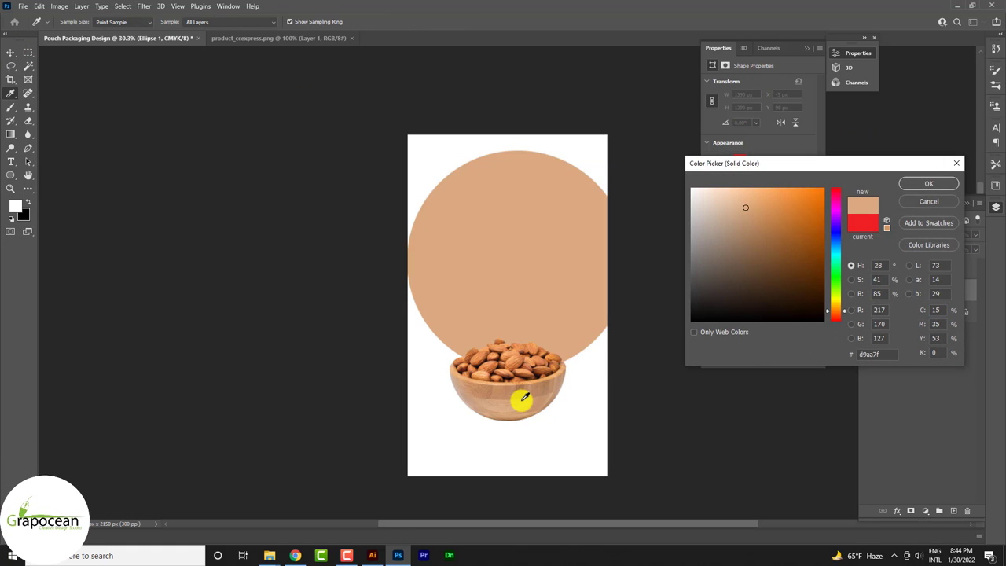
pyautogui.click(929, 184)
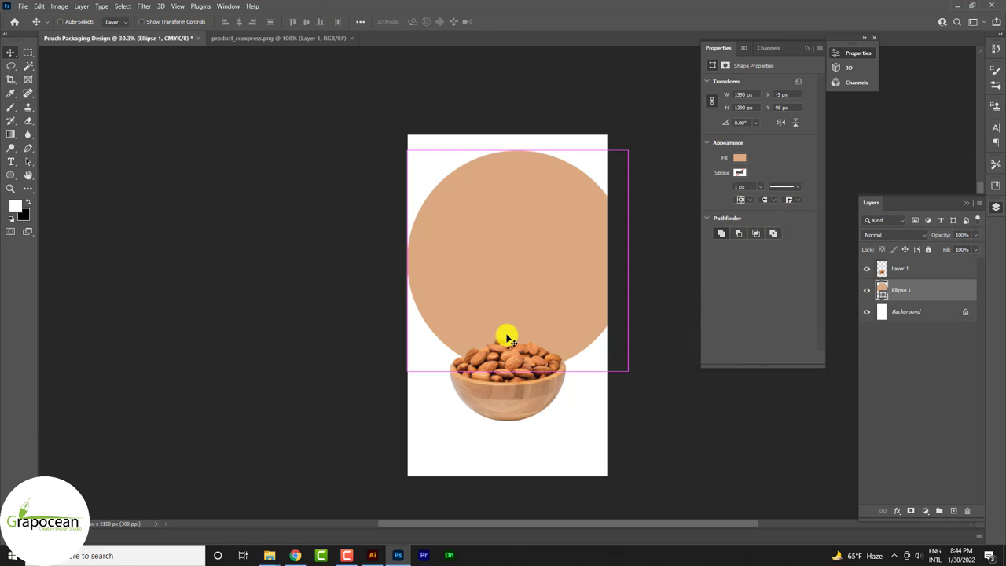
# - Scale the tan circle to about 155% and position it over the upper pouch
pyautogui.hotkey('ctrl', 't')
pyautogui.moveTo(628, 370); pyautogui.dragTo(670, 412)
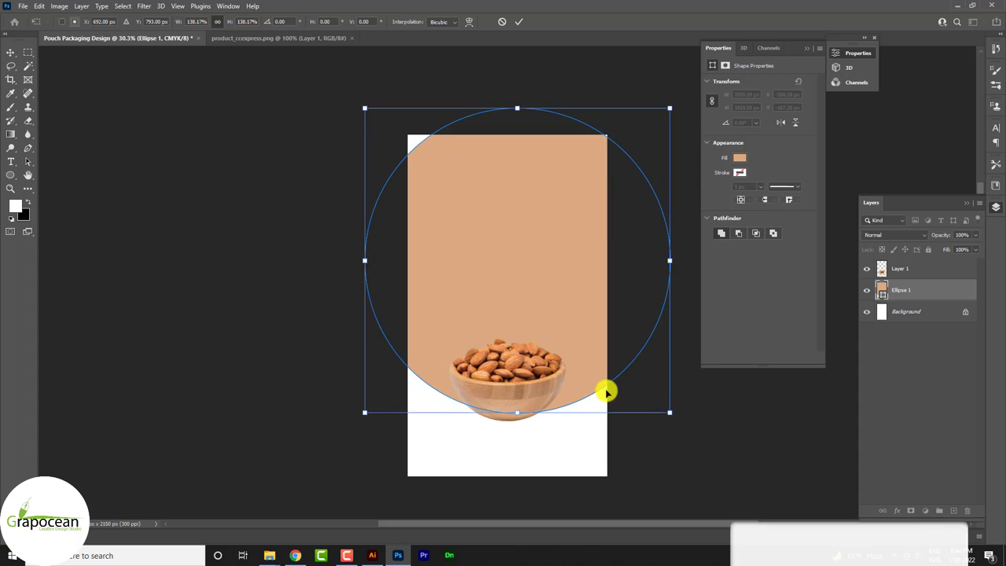
pyautogui.moveTo(606, 392); pyautogui.dragTo(585, 385)
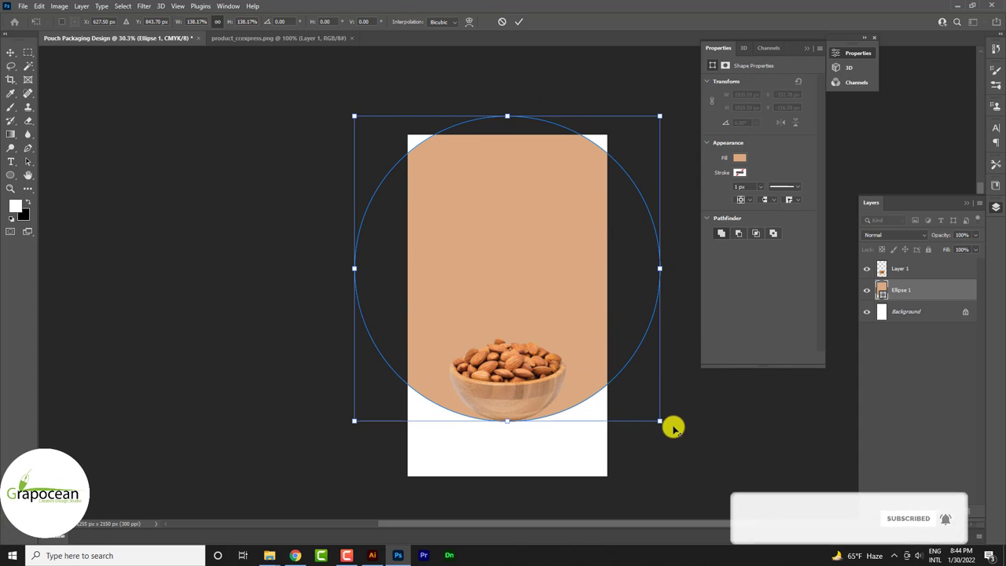
pyautogui.moveTo(670, 428); pyautogui.dragTo(688, 447)
pyautogui.moveTo(579, 431); pyautogui.dragTo(569, 407)
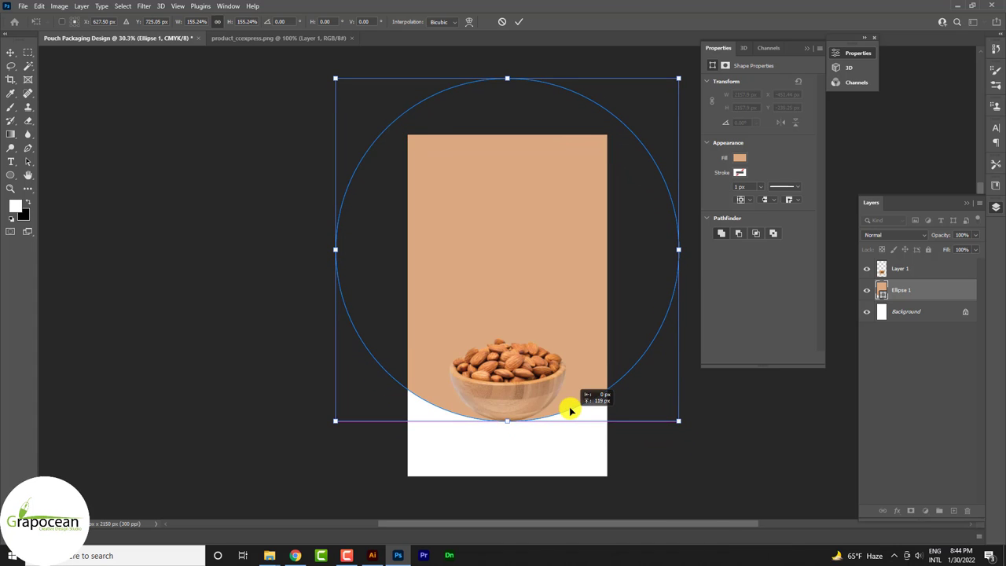
pyautogui.click(521, 24)
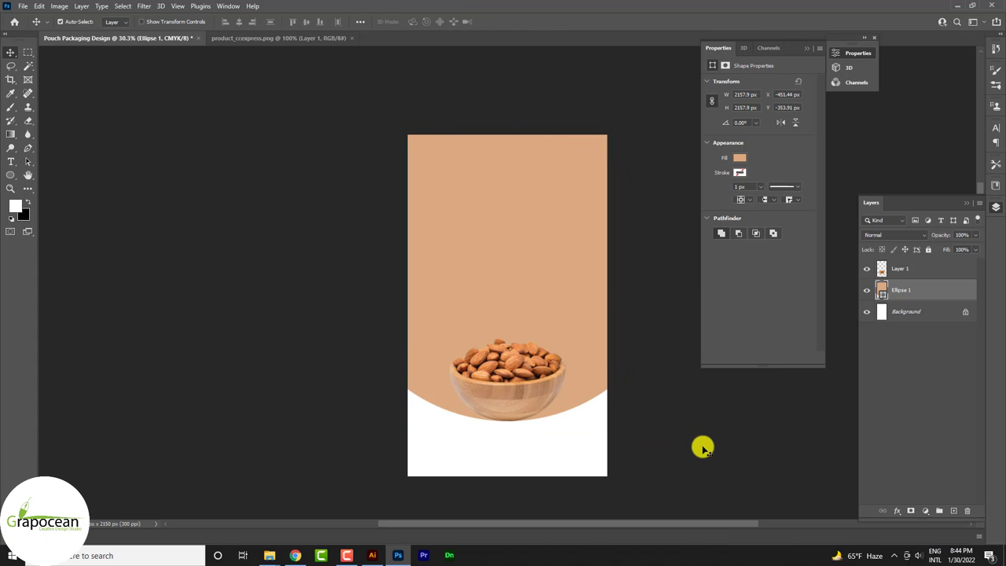
# - Nudge the almond bowl down to rest on the circle's curved lower edge
pyautogui.scroll(2, 633, 448)
pyautogui.scroll(-2, 518, 433)
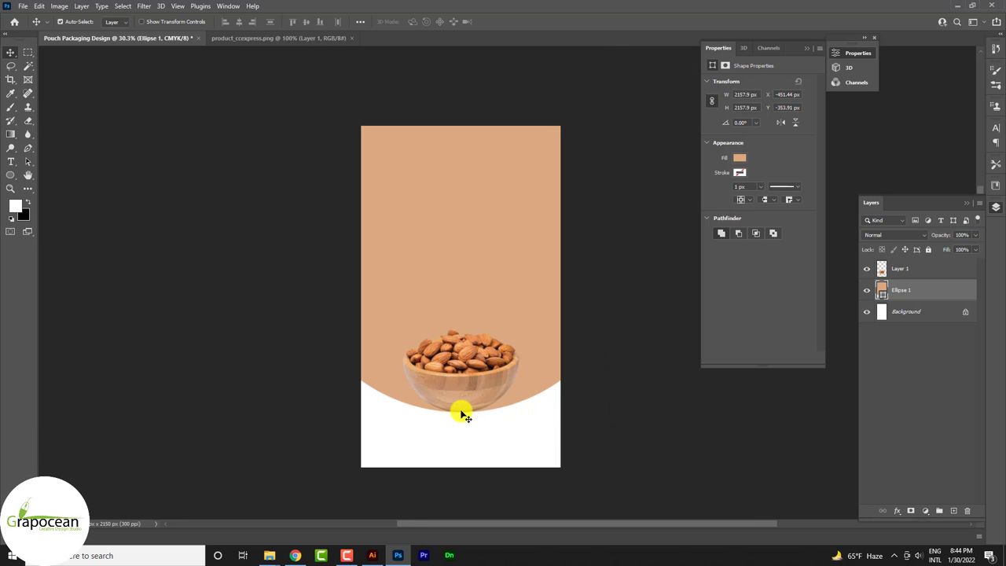
pyautogui.scroll(2, 472, 403)
pyautogui.scroll(2, 487, 385)
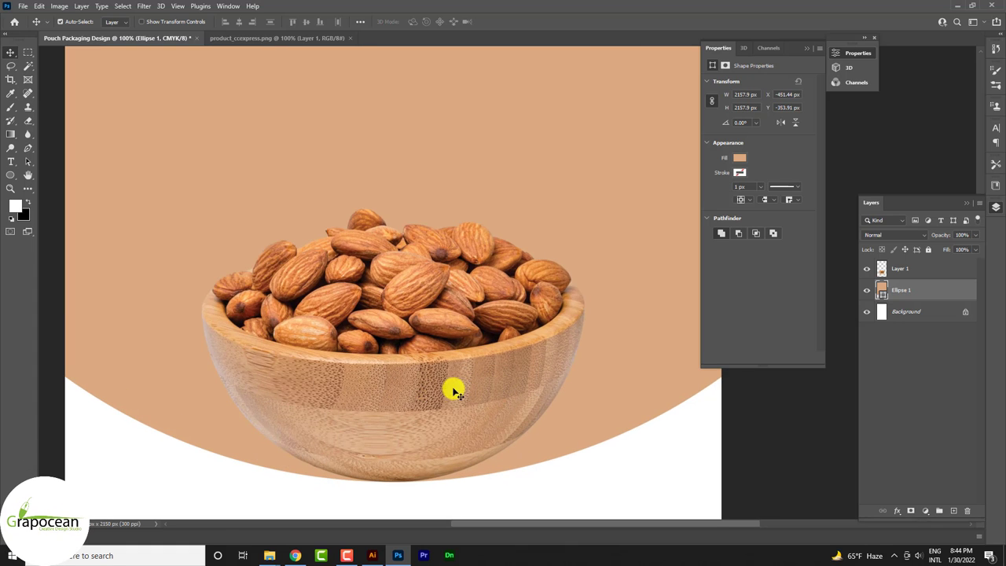
pyautogui.scroll(-2, 442, 405)
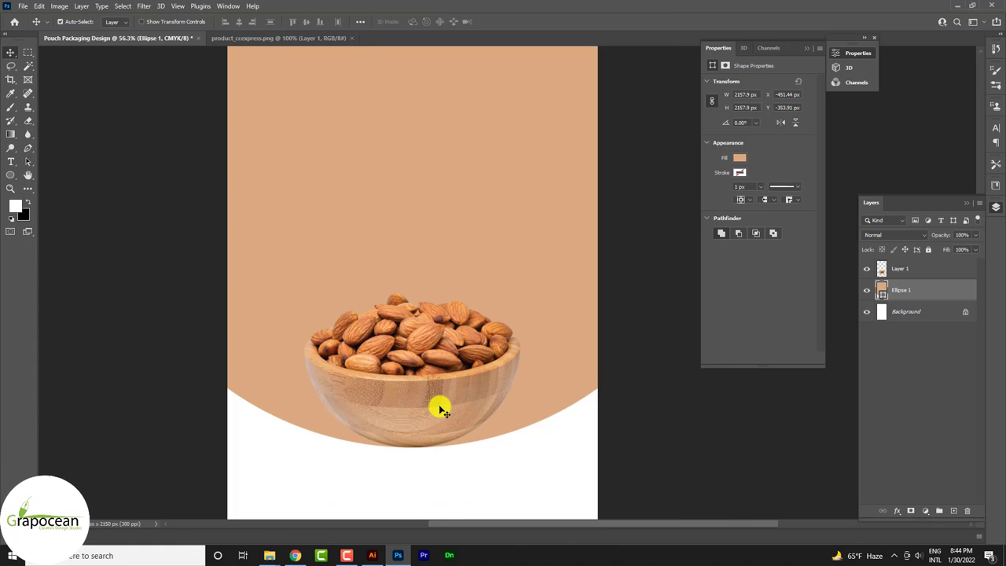
pyautogui.moveTo(441, 406); pyautogui.dragTo(443, 421)
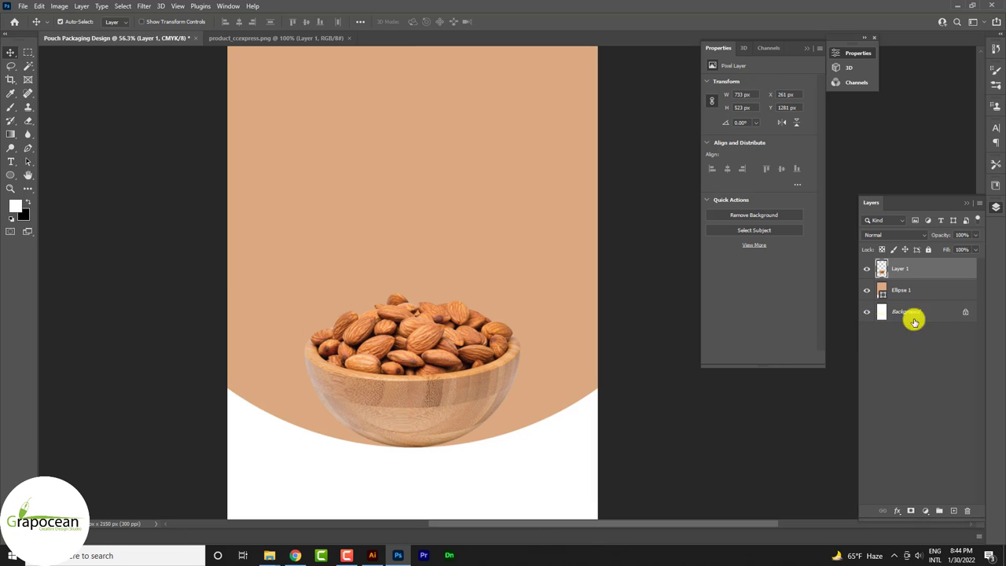
# - Duplicate the bowl layer, flip the copy vertically below the original, and stack it under Layer 1
pyautogui.moveTo(947, 270); pyautogui.dragTo(954, 511)
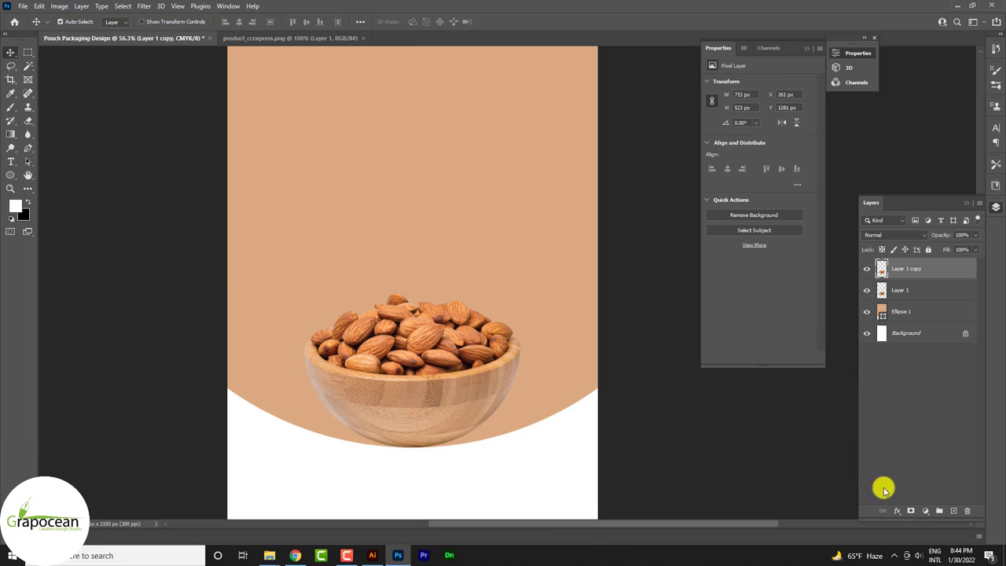
pyautogui.hotkey('ctrl', 't')
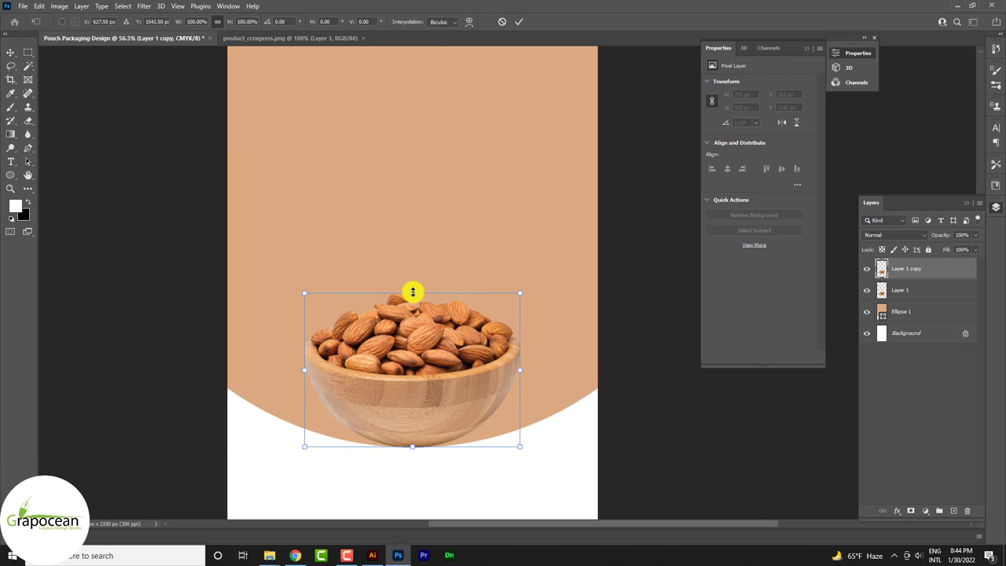
pyautogui.moveTo(412, 291)
pyautogui.mouseDown()
pyautogui.moveTo(411, 492)
pyautogui.moveTo(412, 157)
pyautogui.mouseUp()
pyautogui.scroll(3, 420, 247)
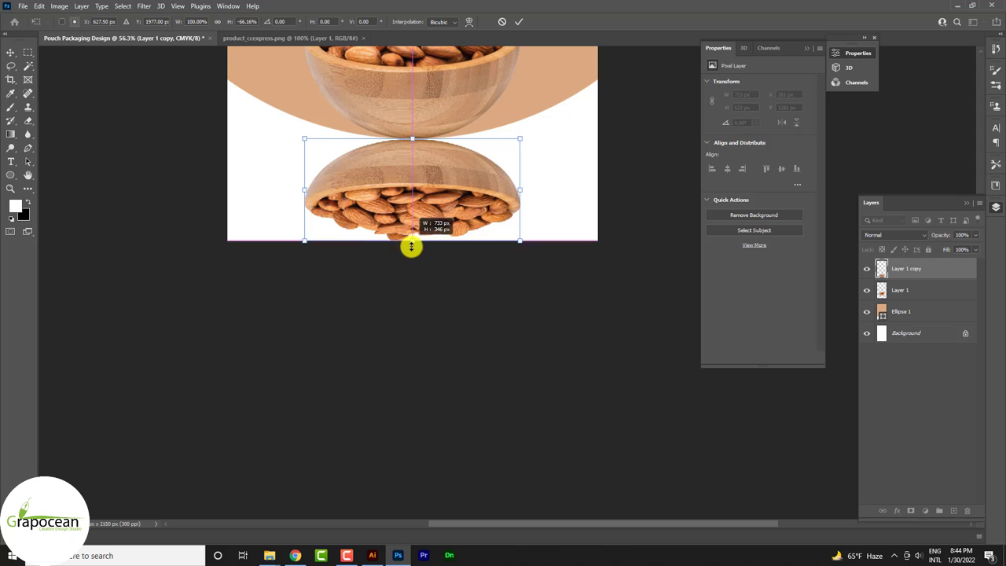
pyautogui.moveTo(411, 247); pyautogui.dragTo(414, 265)
pyautogui.moveTo(416, 225); pyautogui.dragTo(428, 201)
pyautogui.click(519, 22)
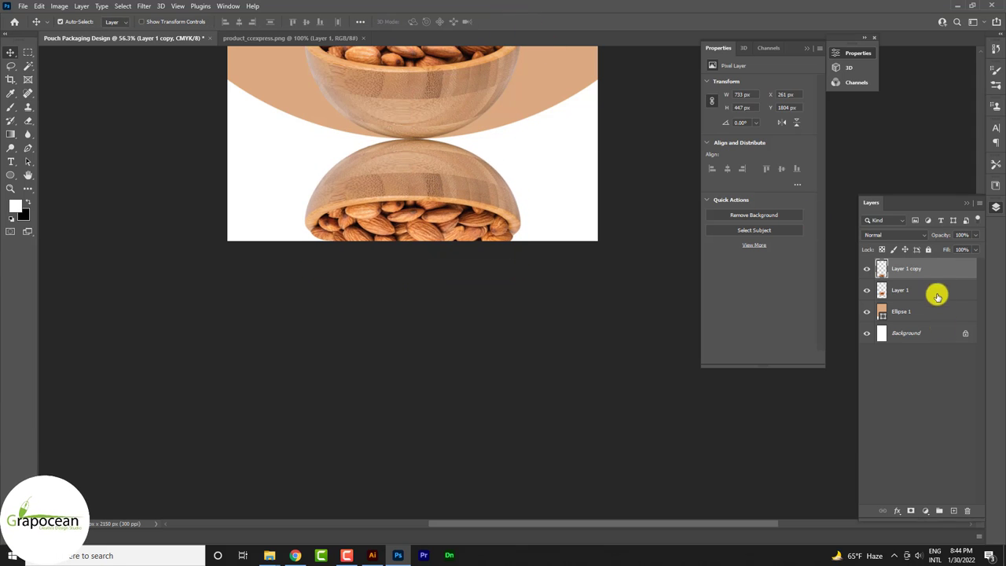
pyautogui.moveTo(918, 297); pyautogui.dragTo(916, 299)
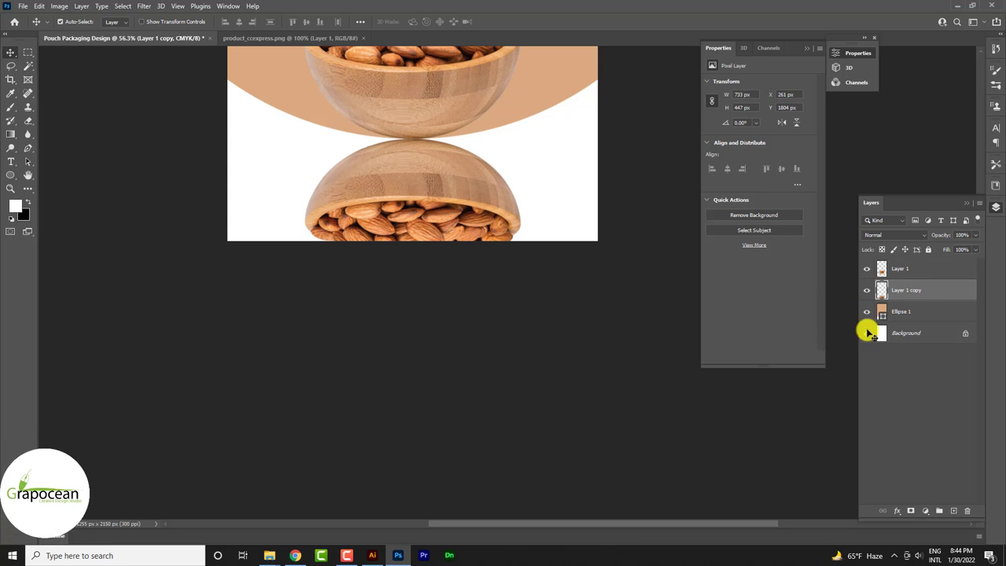
# - Add an inverted layer mask to hide the mirrored bowl copy
pyautogui.click(910, 512)
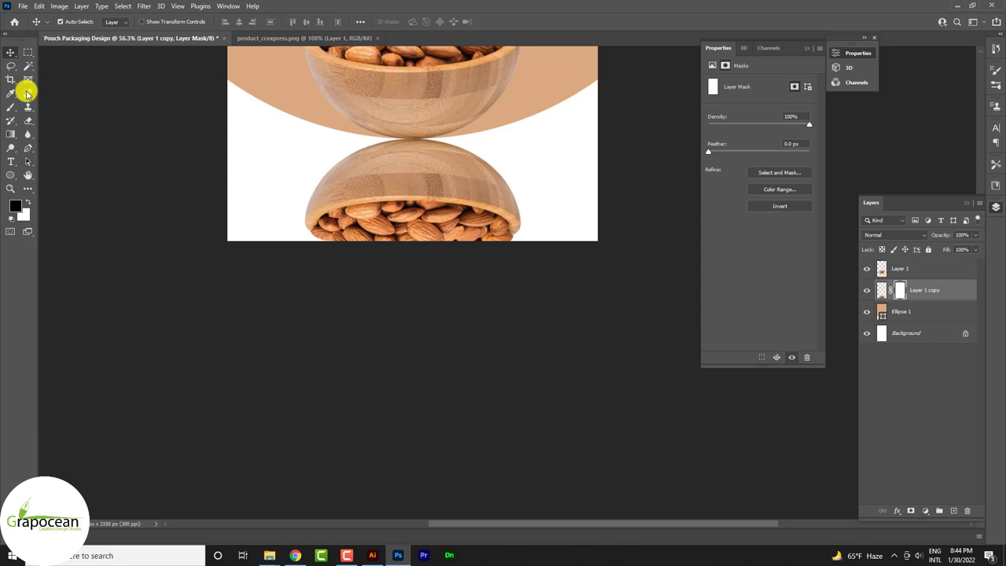
pyautogui.click(11, 107)
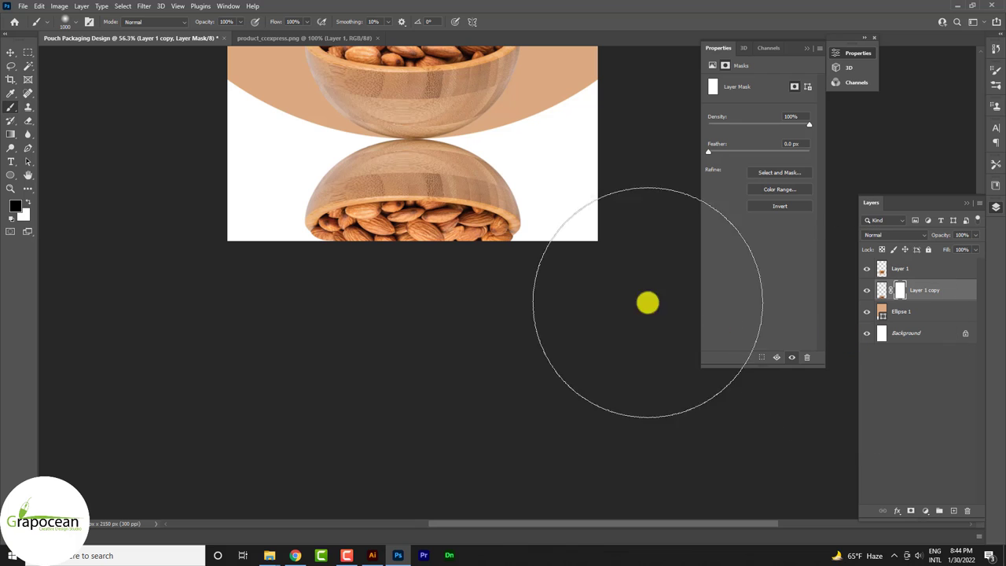
pyautogui.hotkey('ctrl', 'i')
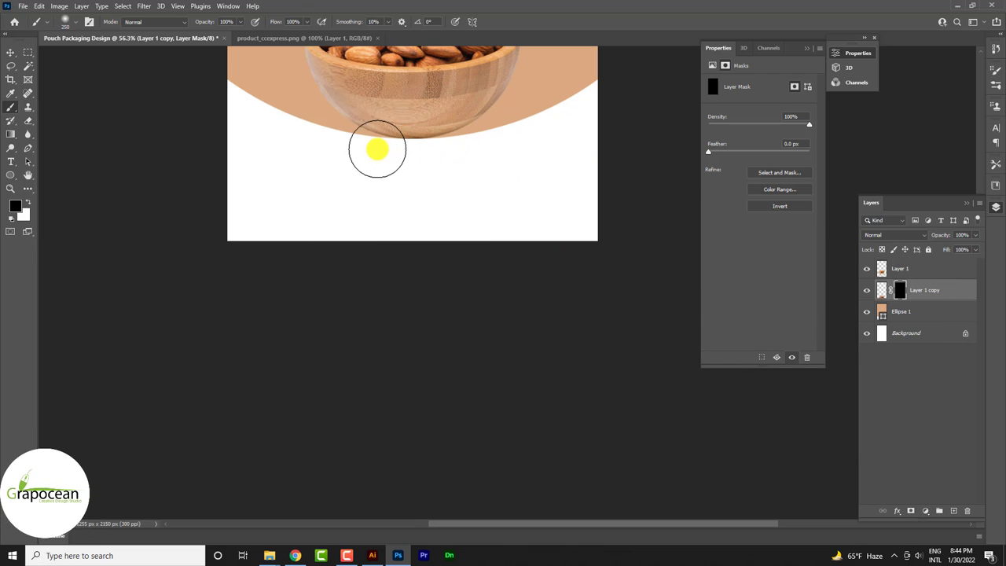
pyautogui.press(']')
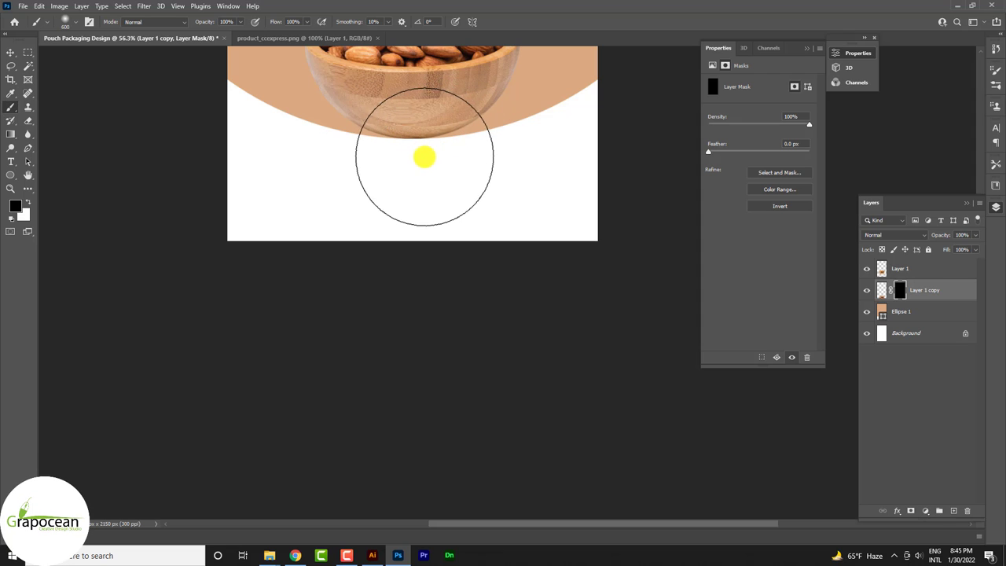
pyautogui.press('c')
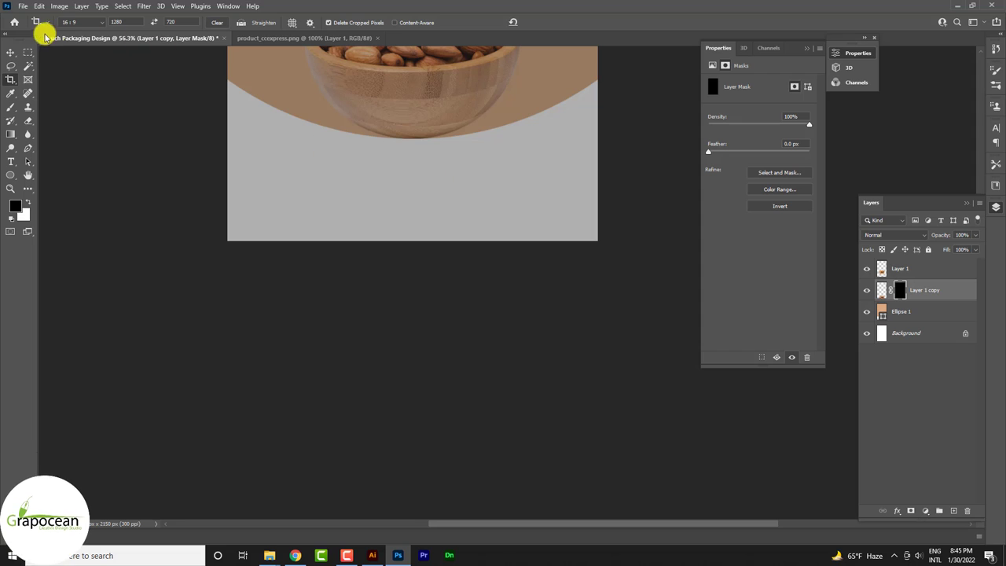
pyautogui.click(10, 51)
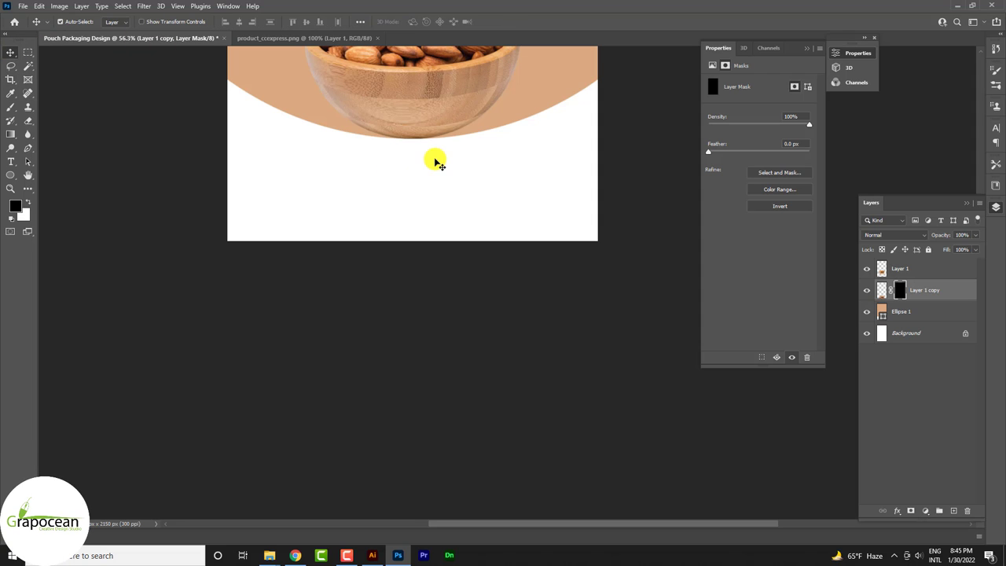
# - Soften the reflection with a low-opacity brush, then open mandala design.ai in Illustrator
pyautogui.click(11, 106)
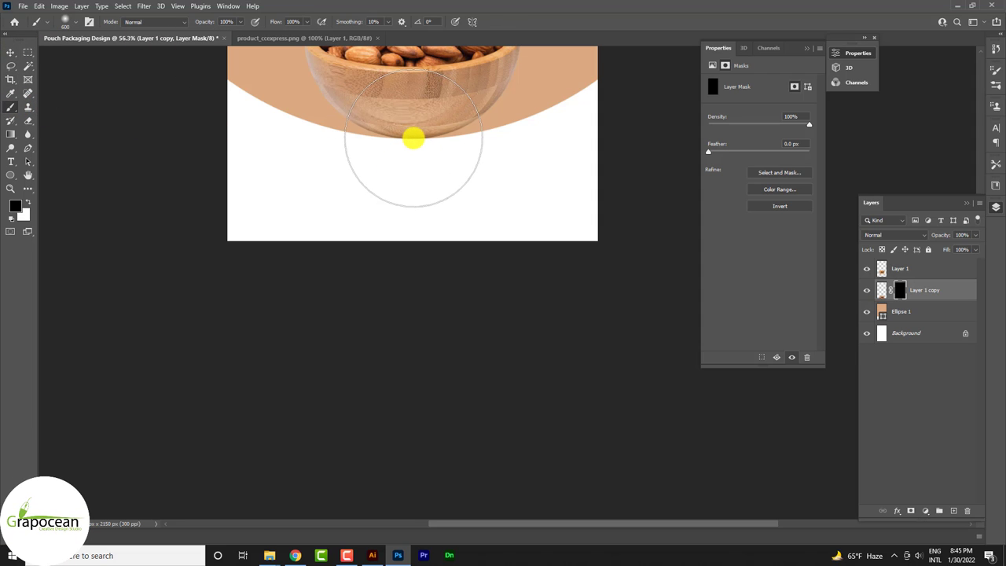
pyautogui.click(410, 138)
pyautogui.scroll(-3, 472, 141)
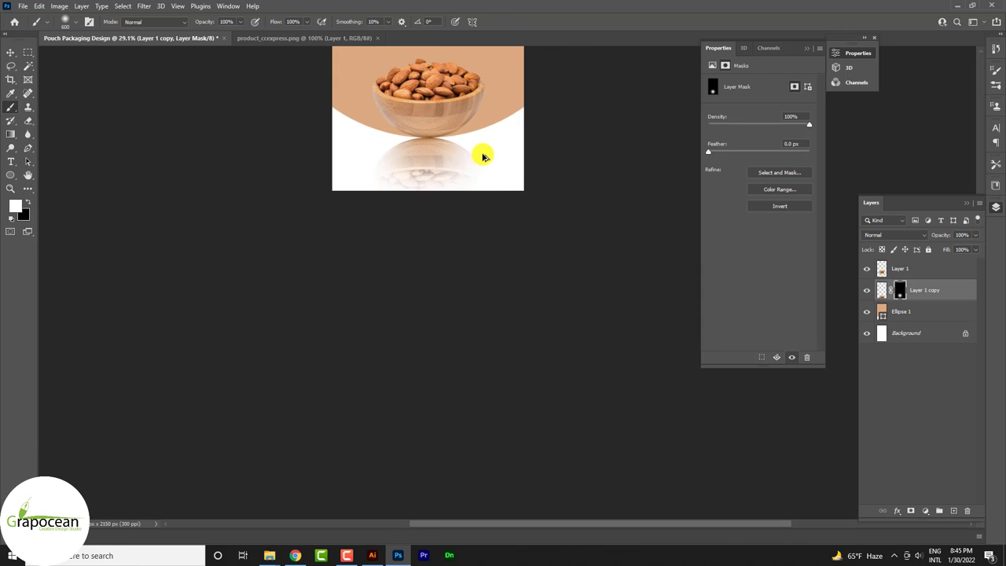
pyautogui.hotkey('ctrl', 'z')
pyautogui.scroll(2, 446, 220)
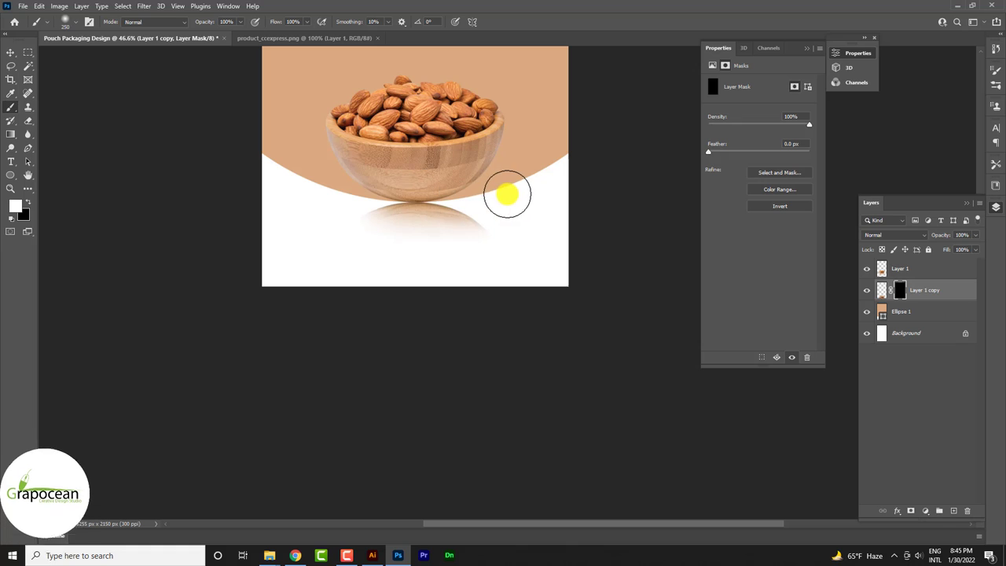
pyautogui.hotkey('ctrl', 'z')
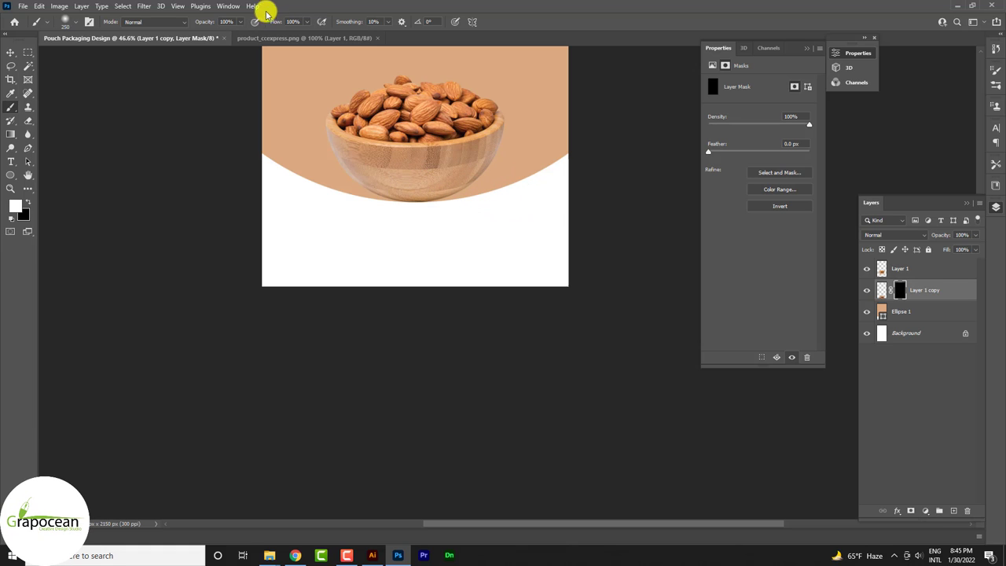
pyautogui.moveTo(209, 23); pyautogui.dragTo(202, 22)
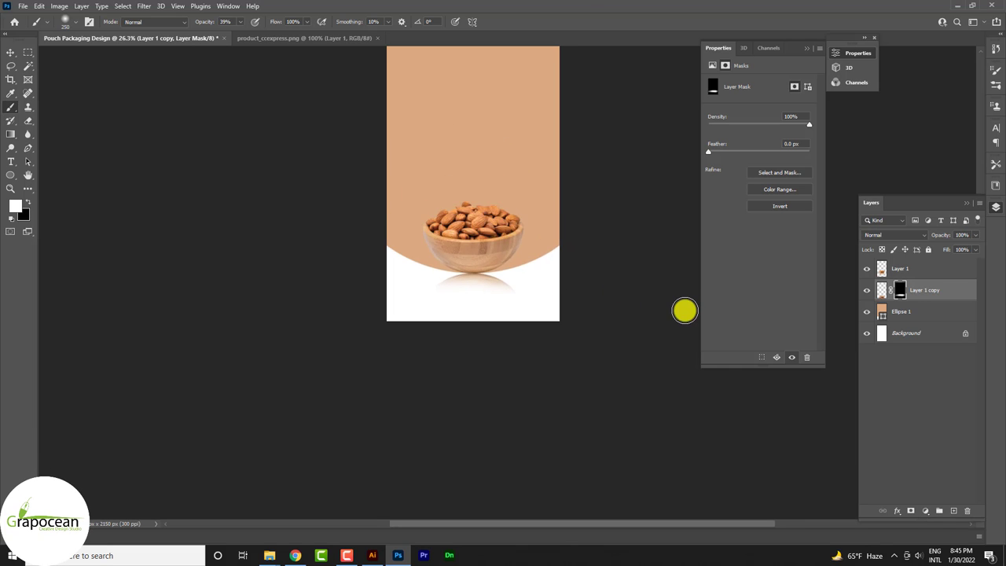
pyautogui.click(325, 512)
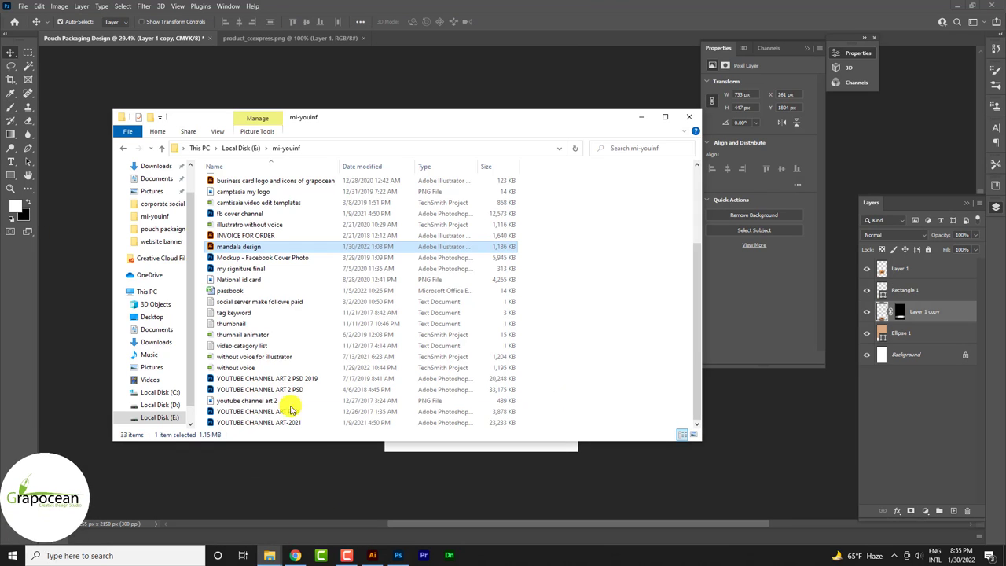
pyautogui.doubleClick(275, 248)
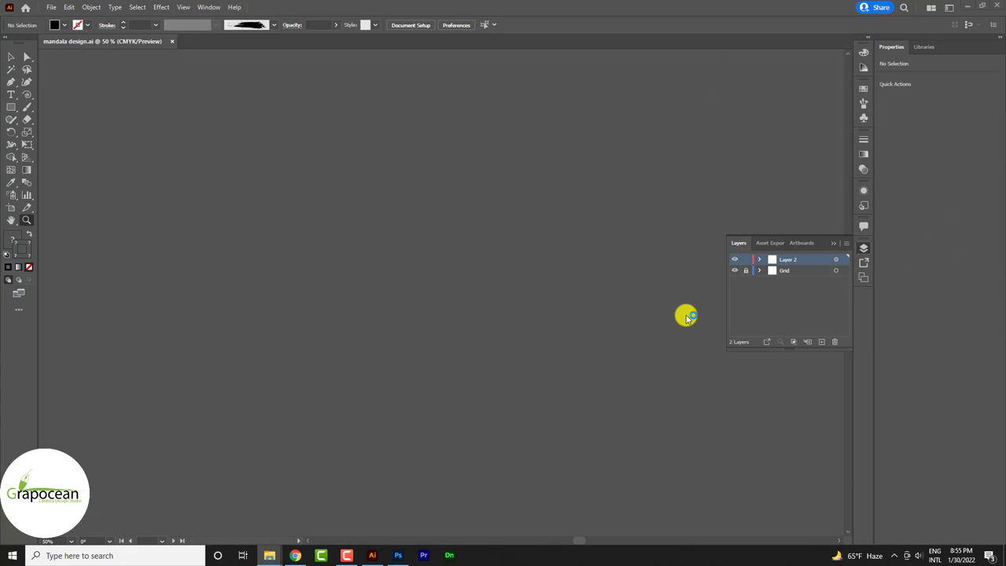
# - Scroll to the mandala artboard's radial guide lines and reopen the Layers panel
pyautogui.scroll(1, 518, 326)
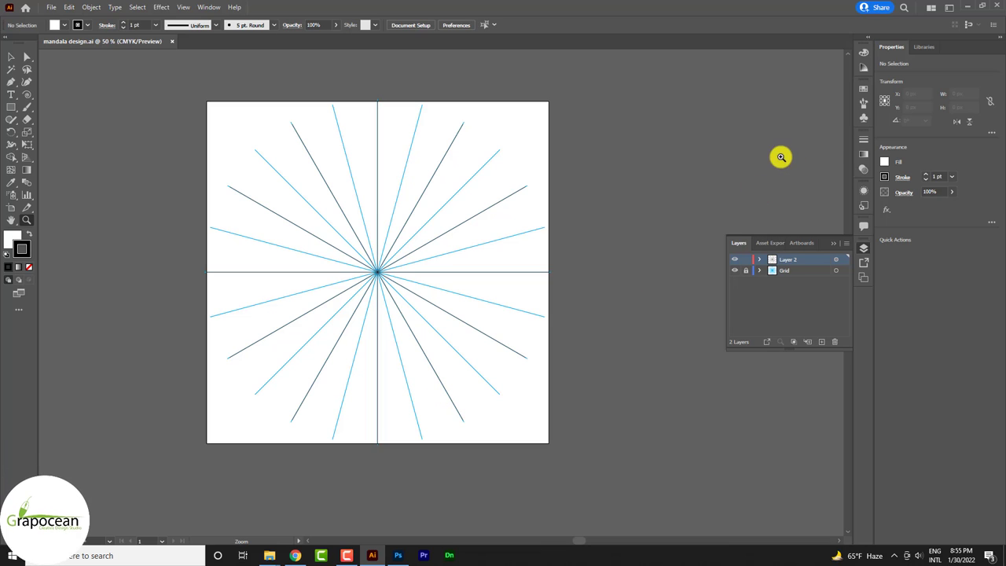
pyautogui.click(865, 105)
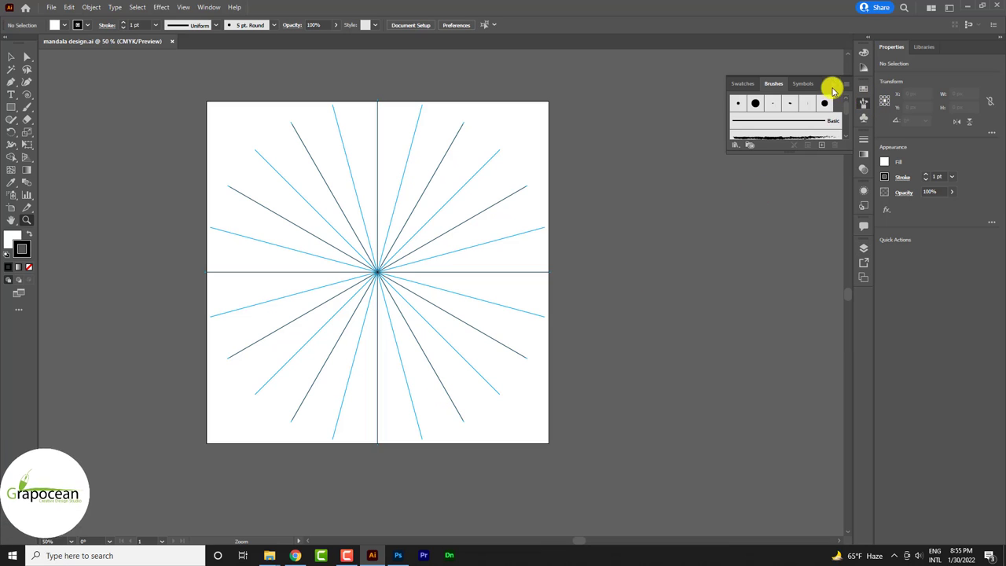
pyautogui.click(916, 265)
pyautogui.click(864, 248)
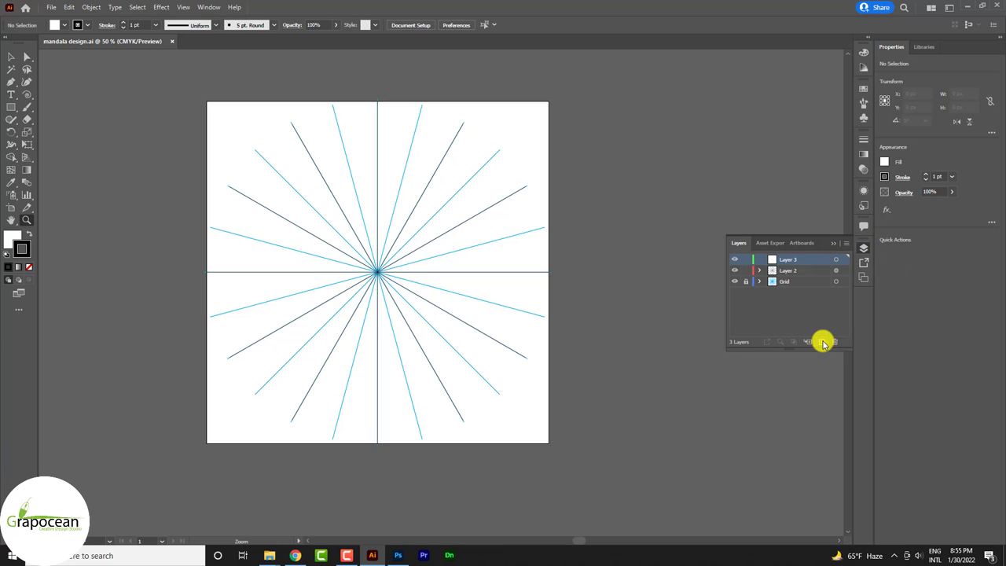
# - Open nut_ccexpress.png and move the cashew image onto Layer 3 of the mandala document
pyautogui.click(51, 9)
pyautogui.click(67, 38)
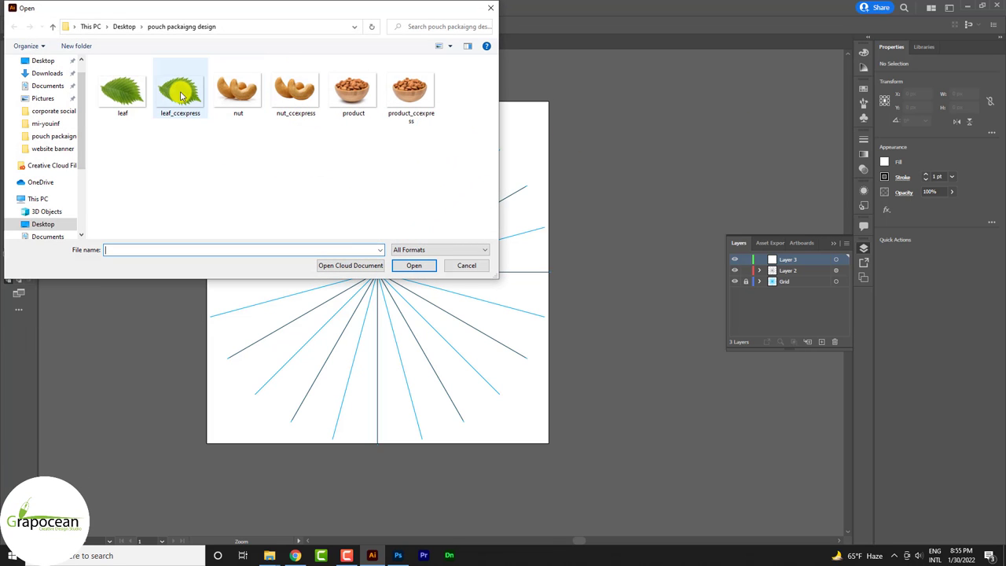
pyautogui.click(295, 93)
pyautogui.click(415, 265)
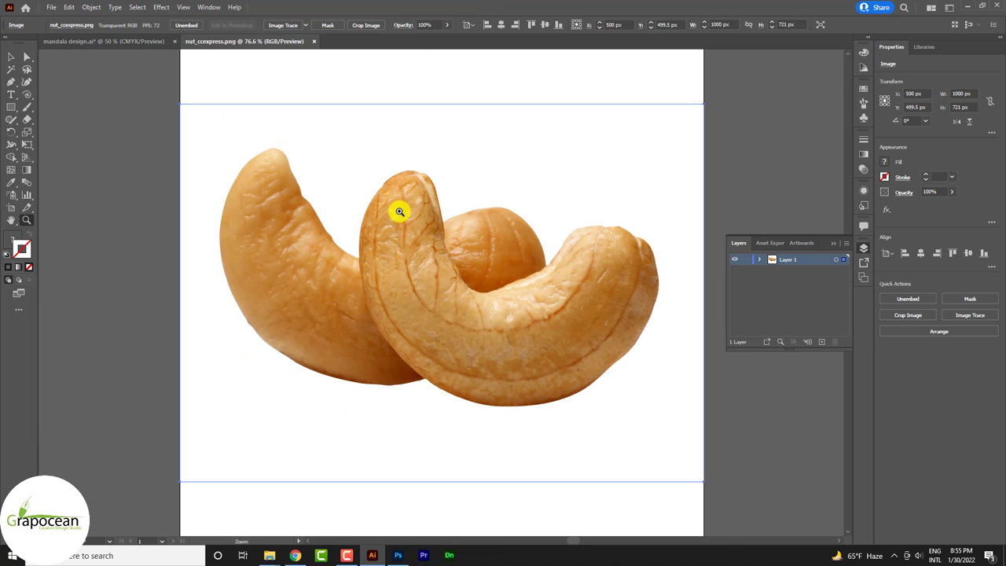
pyautogui.moveTo(397, 209)
pyautogui.mouseDown()
pyautogui.moveTo(220, 123)
pyautogui.moveTo(407, 208)
pyautogui.mouseUp()
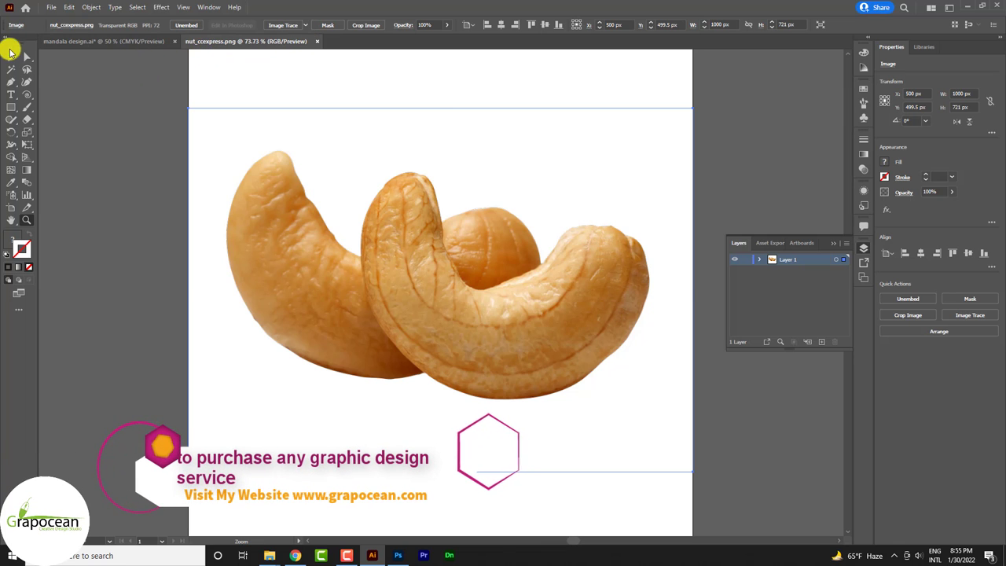
pyautogui.click(11, 55)
pyautogui.moveTo(362, 251)
pyautogui.mouseDown()
pyautogui.moveTo(129, 39)
pyautogui.moveTo(393, 205)
pyautogui.mouseUp()
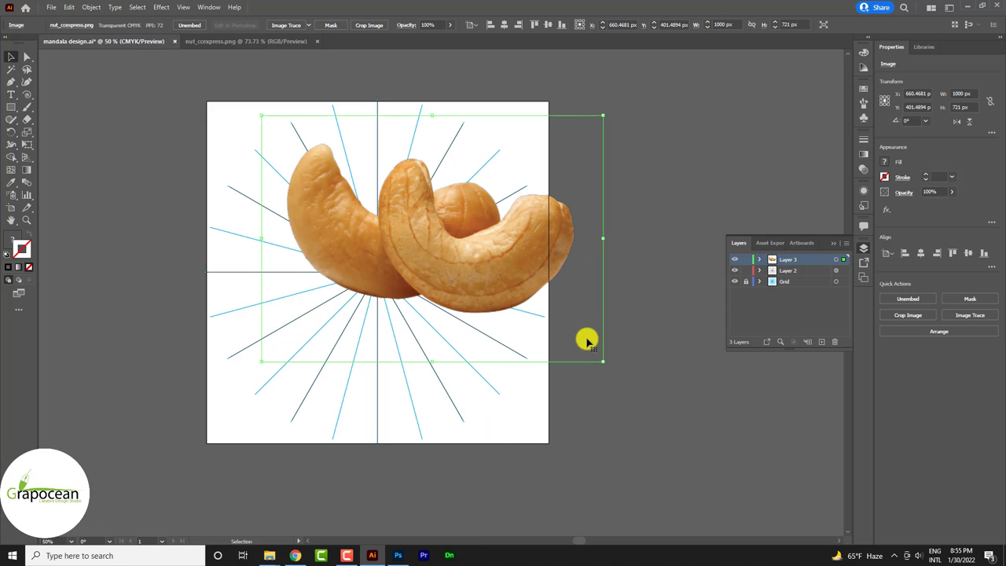
# - Scale the cashew down and place it just above the mandala centre
pyautogui.moveTo(596, 359); pyautogui.dragTo(510, 329)
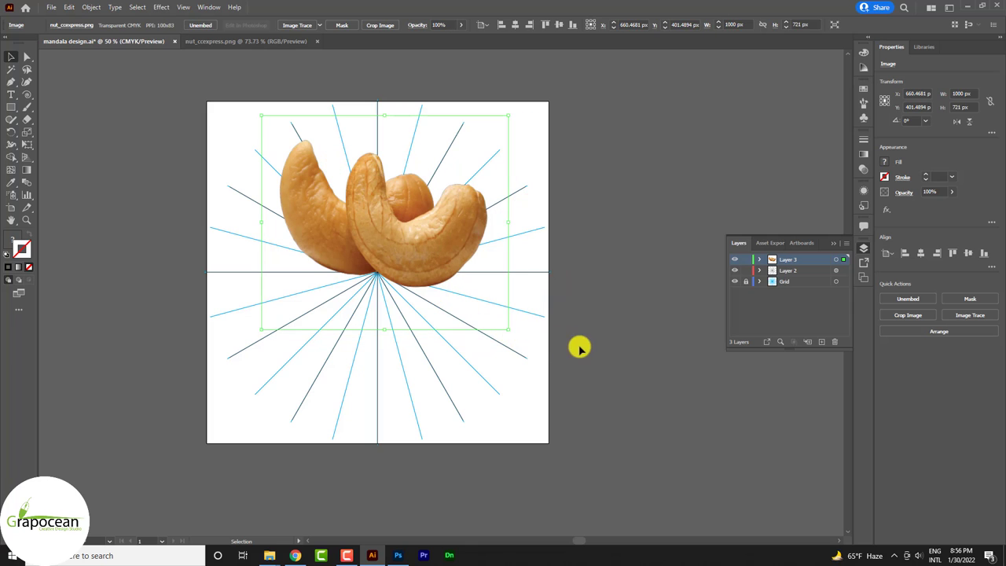
pyautogui.hotkey('ctrl', 'z')
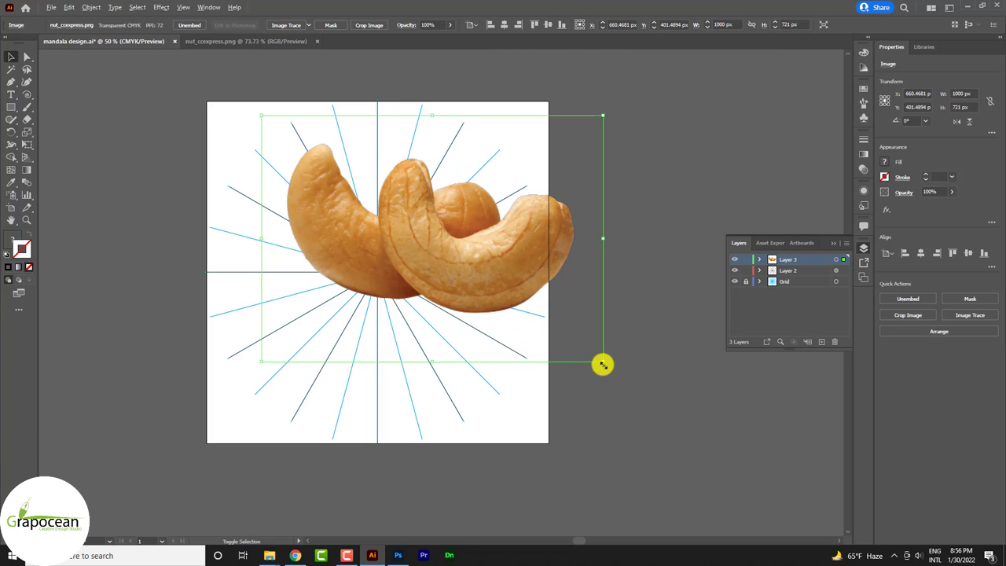
pyautogui.moveTo(602, 364); pyautogui.dragTo(467, 328)
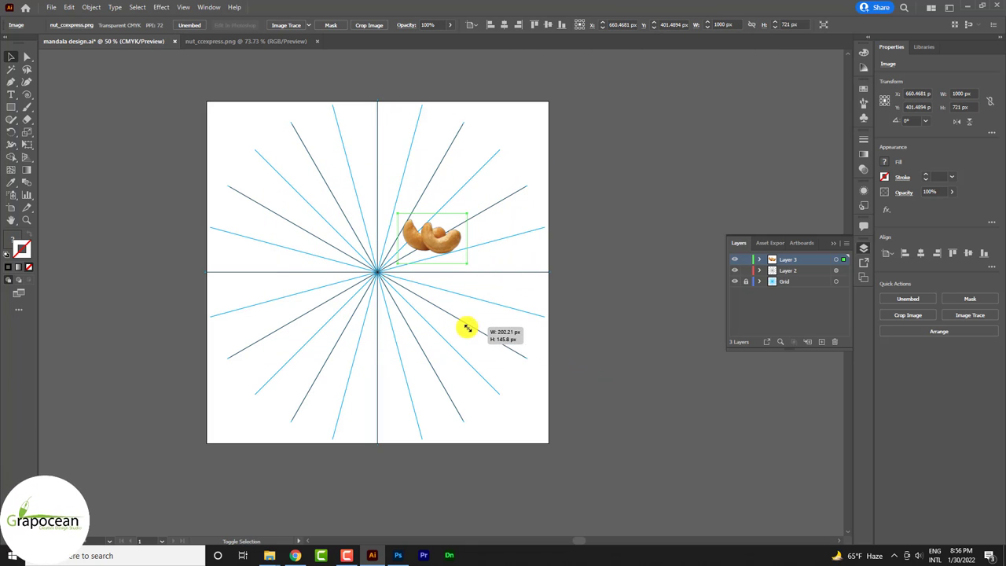
pyautogui.keyDown('alt'); pyautogui.scroll(2, 427, 225); pyautogui.keyUp('alt')
pyautogui.keyDown('alt'); pyautogui.scroll(1, 427, 225); pyautogui.keyUp('alt')
pyautogui.moveTo(441, 252); pyautogui.dragTo(287, 196)
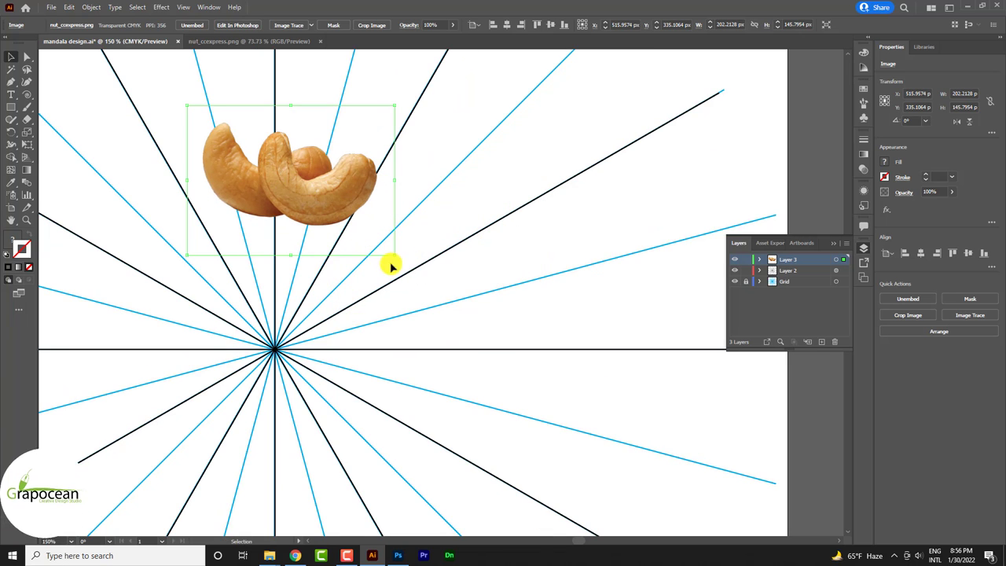
pyautogui.moveTo(394, 258); pyautogui.dragTo(359, 247)
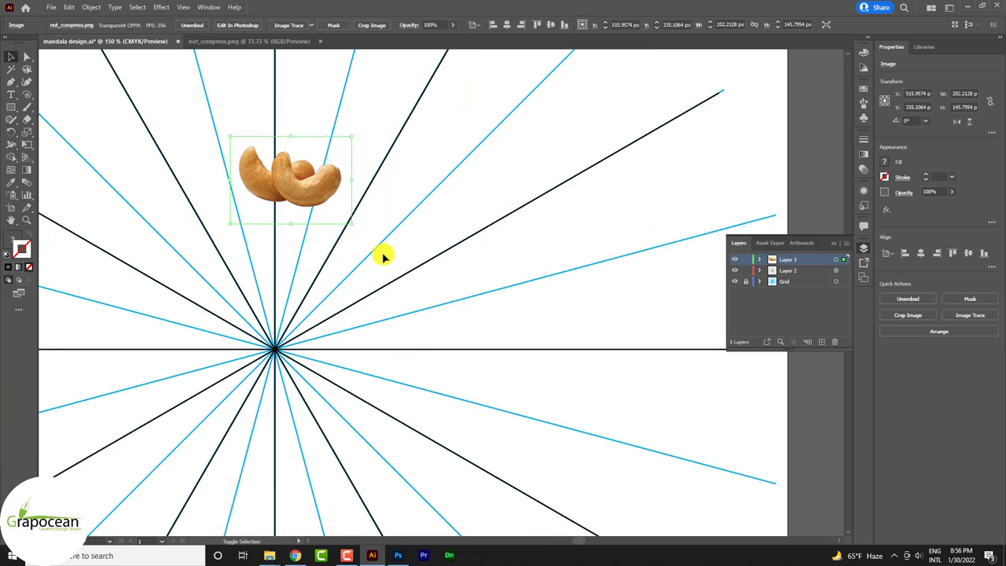
pyautogui.keyDown('alt'); pyautogui.scroll(-3, 386, 256); pyautogui.keyUp('alt')
# - Check the traced cashew artwork and hide the Layer 2 and Grid guide layers
pyautogui.click(386, 257)
pyautogui.click(364, 230)
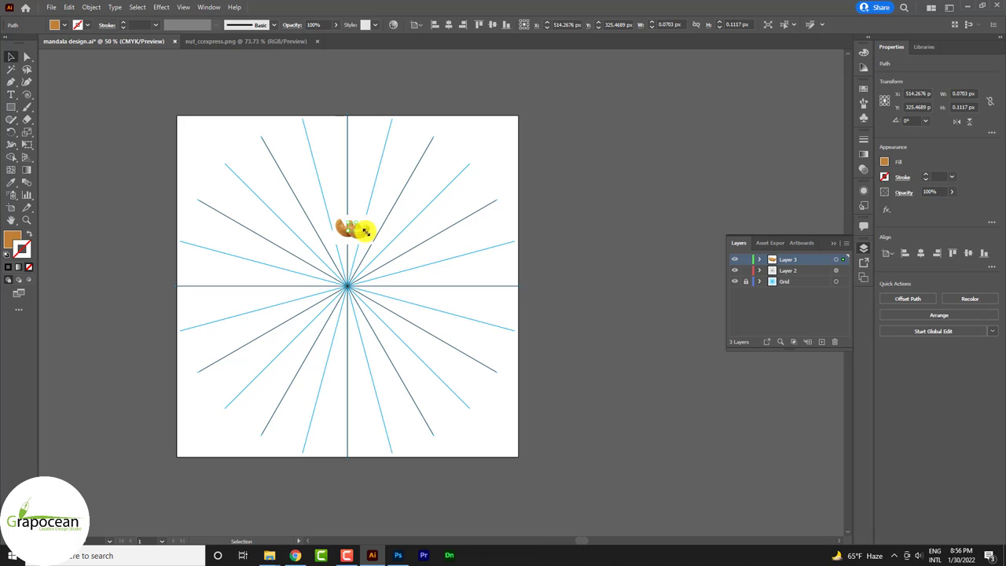
pyautogui.keyDown('alt'); pyautogui.scroll(1, 377, 269); pyautogui.keyUp('alt')
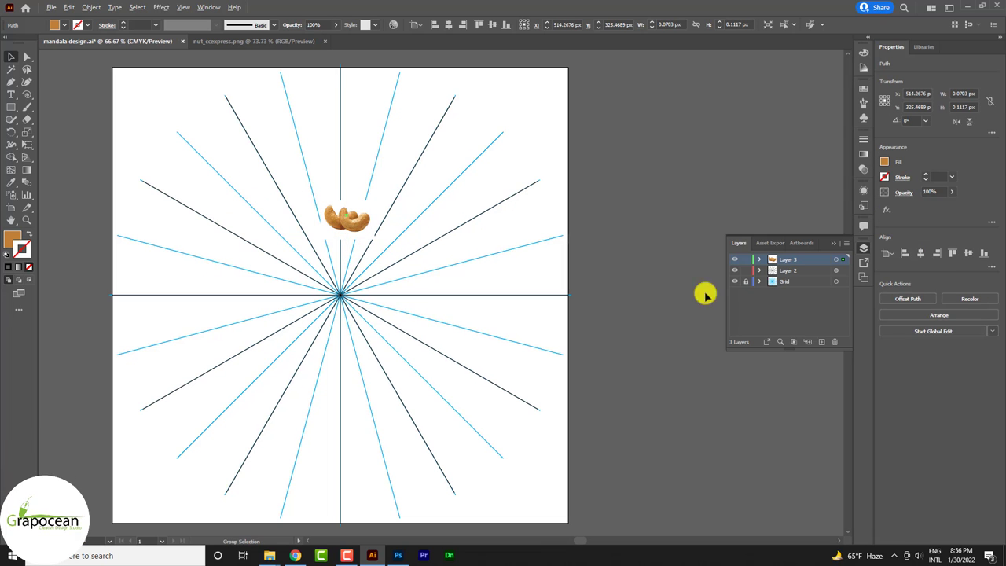
pyautogui.click(734, 271)
pyautogui.click(733, 282)
pyautogui.keyDown('alt'); pyautogui.scroll(1, 382, 231); pyautogui.keyUp('alt')
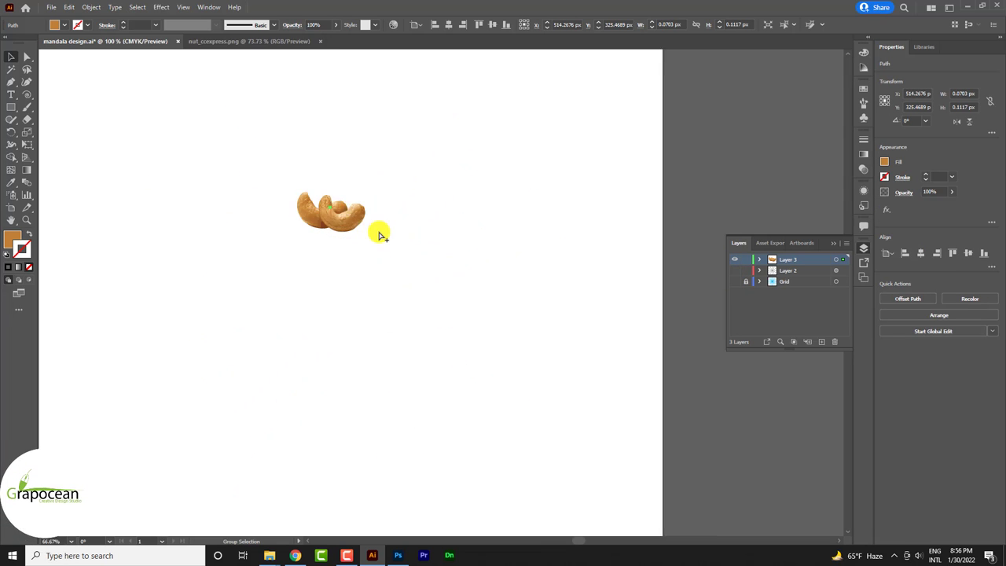
pyautogui.keyDown('alt'); pyautogui.scroll(3, 417, 228); pyautogui.keyUp('alt')
pyautogui.keyDown('alt'); pyautogui.scroll(-1, 487, 240); pyautogui.keyUp('alt')
pyautogui.click(354, 250)
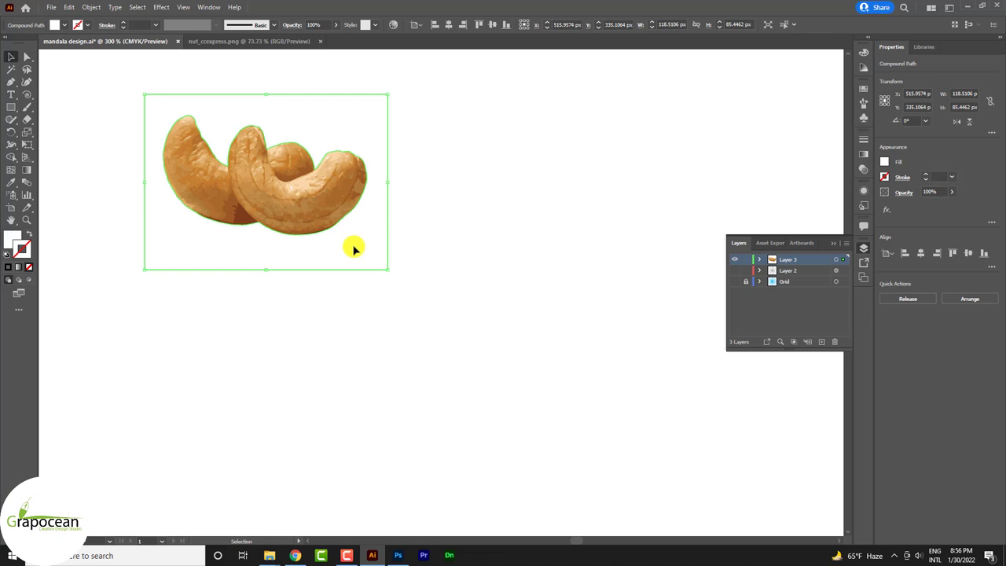
pyautogui.click(353, 248)
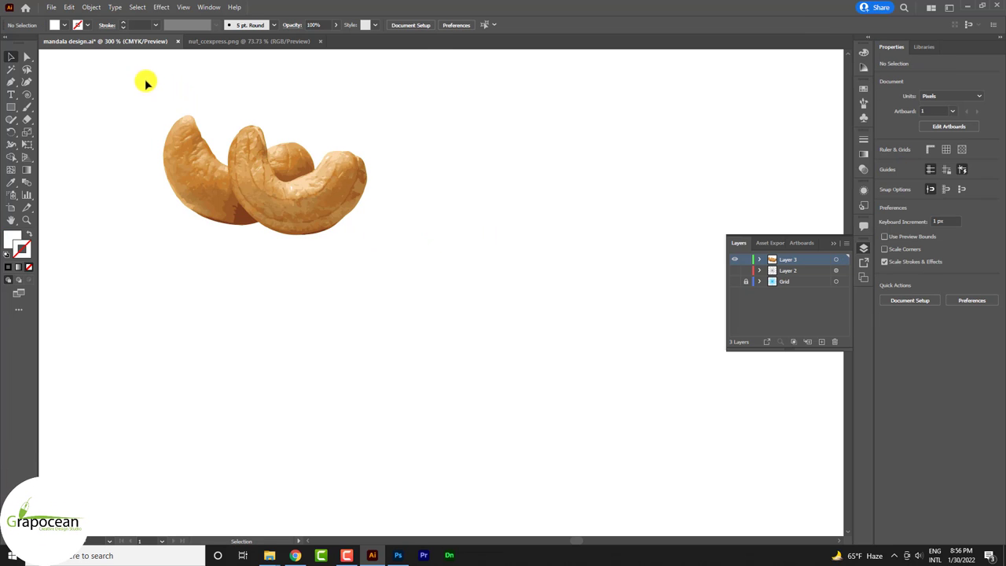
# - Drag the traced cashew into the Brushes panel to create Art Brush 1
pyautogui.moveTo(409, 276); pyautogui.dragTo(307, 200)
pyautogui.moveTo(286, 197); pyautogui.dragTo(898, 116)
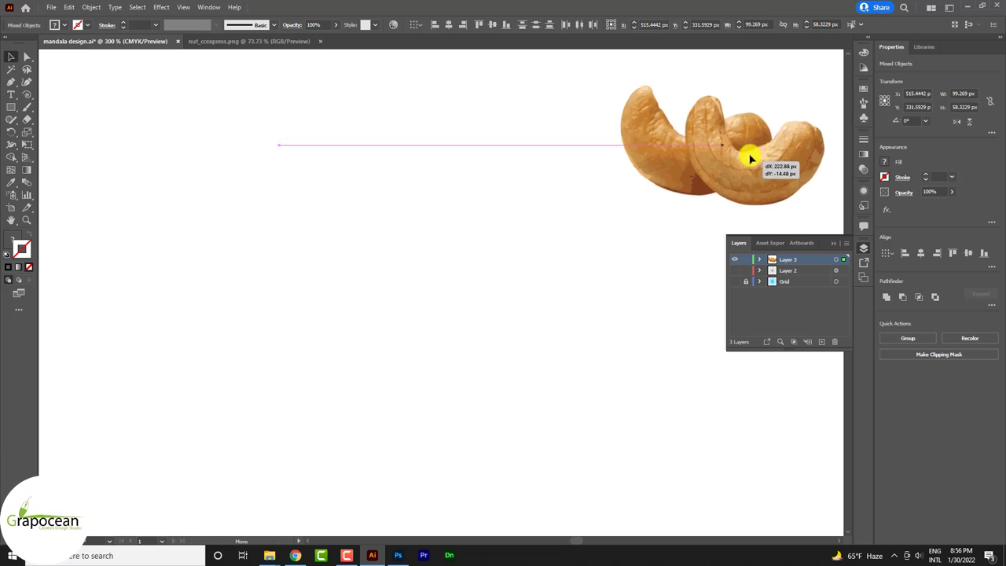
pyautogui.click(865, 102)
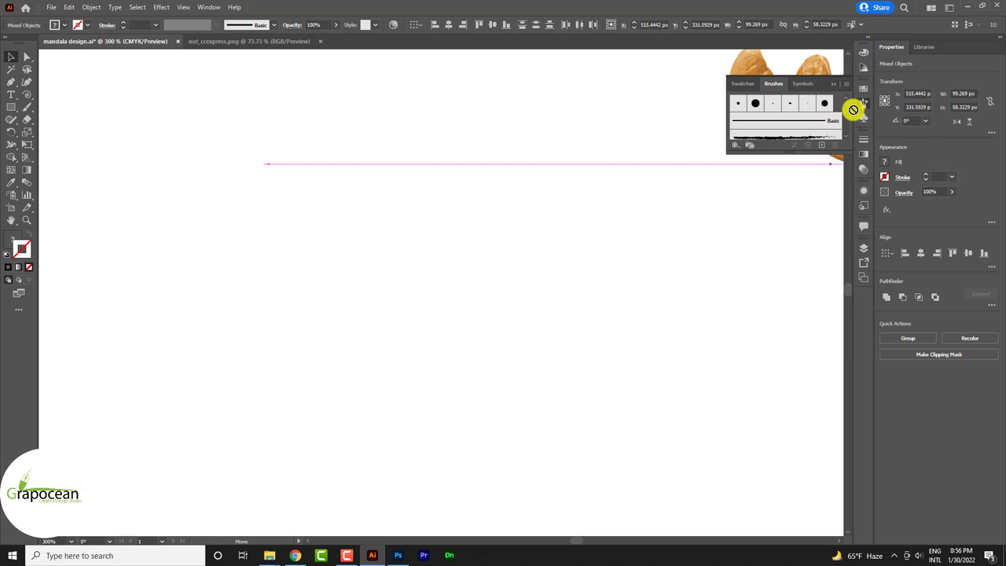
pyautogui.moveTo(846, 77); pyautogui.dragTo(837, 100)
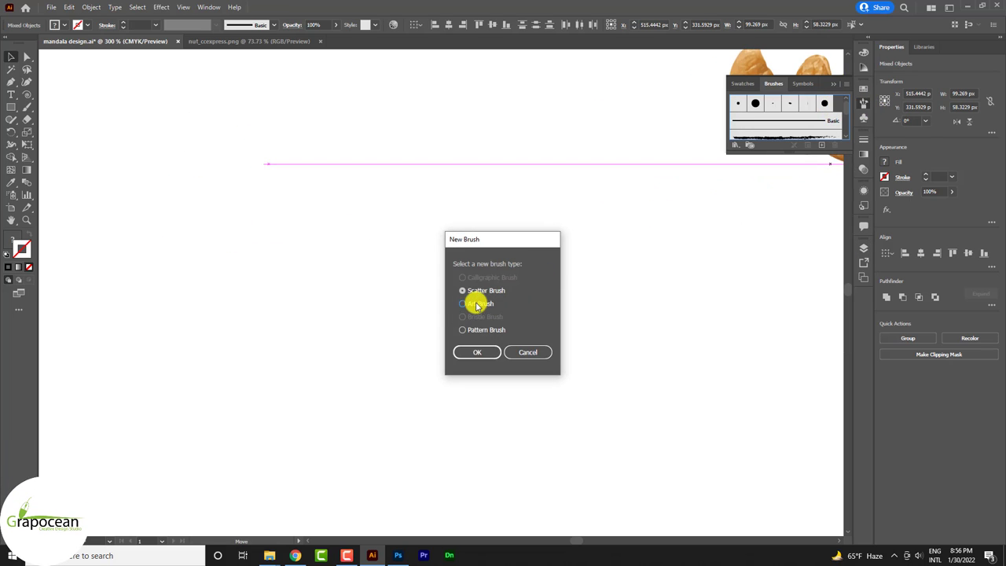
pyautogui.click(476, 355)
pyautogui.click(576, 413)
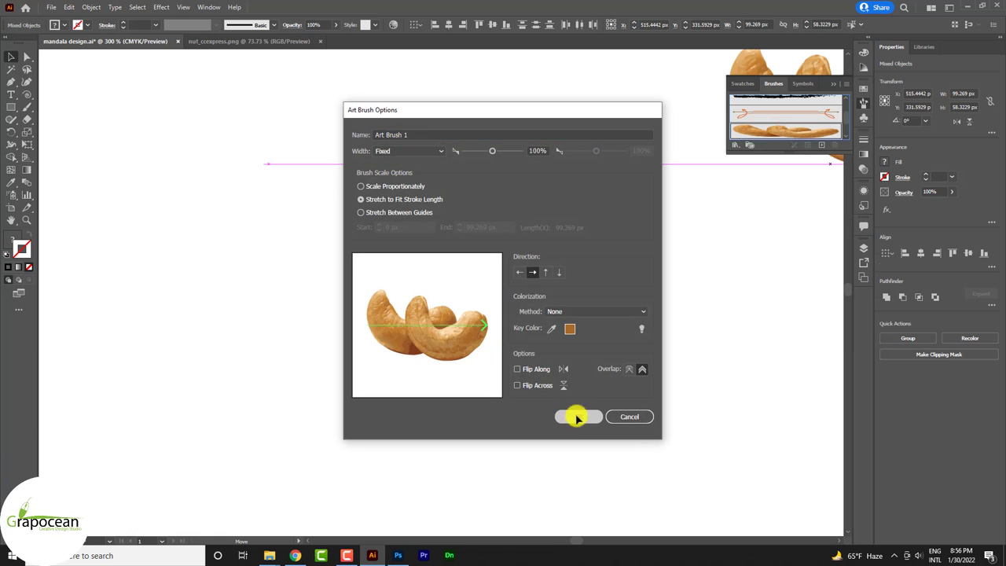
# - Close nut_ccexpress.png and delete the cashew artwork from the artboard
pyautogui.hotkey('ctrl', '1')
pyautogui.click(496, 385)
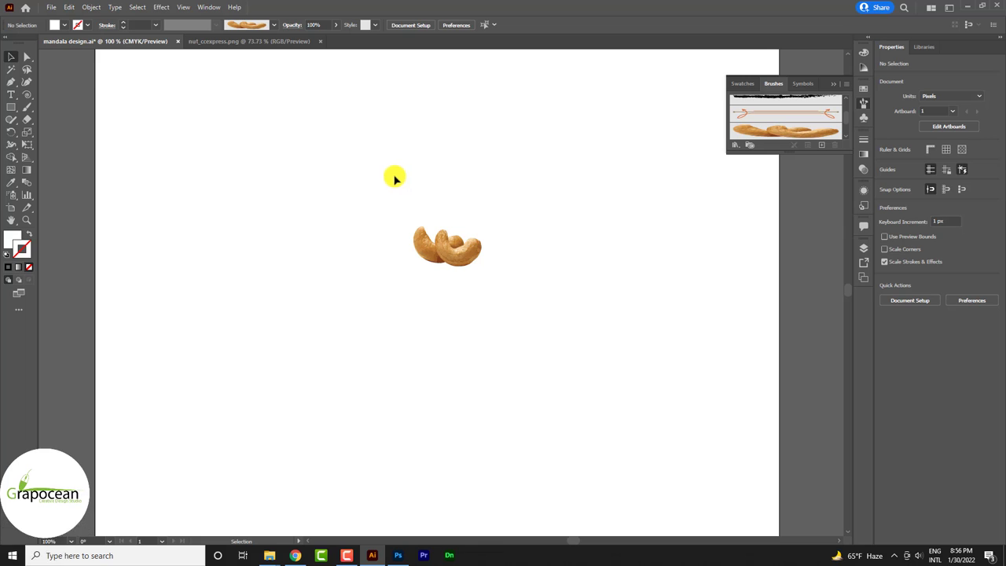
pyautogui.click(320, 41)
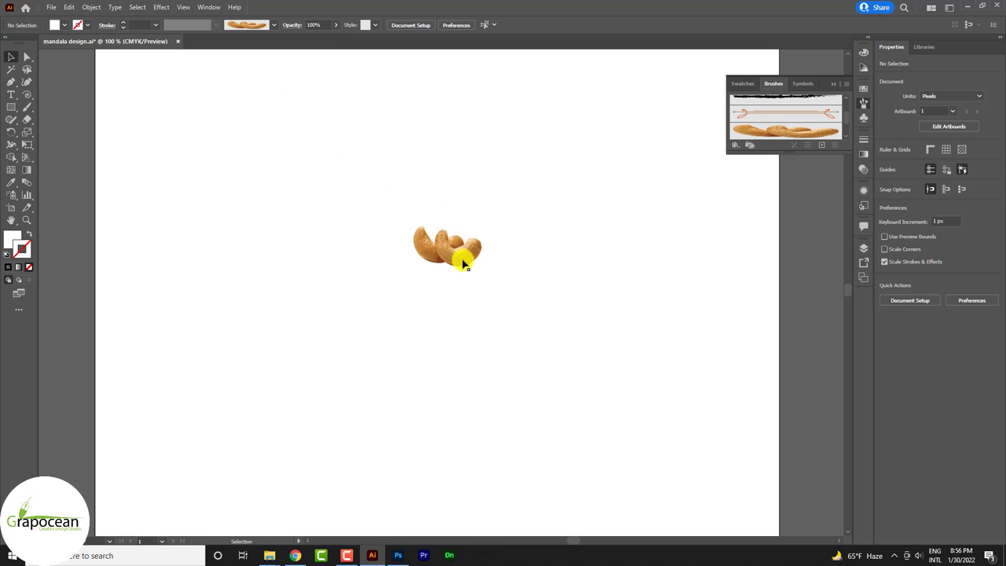
pyautogui.moveTo(389, 175); pyautogui.dragTo(516, 344)
pyautogui.press('Delete')
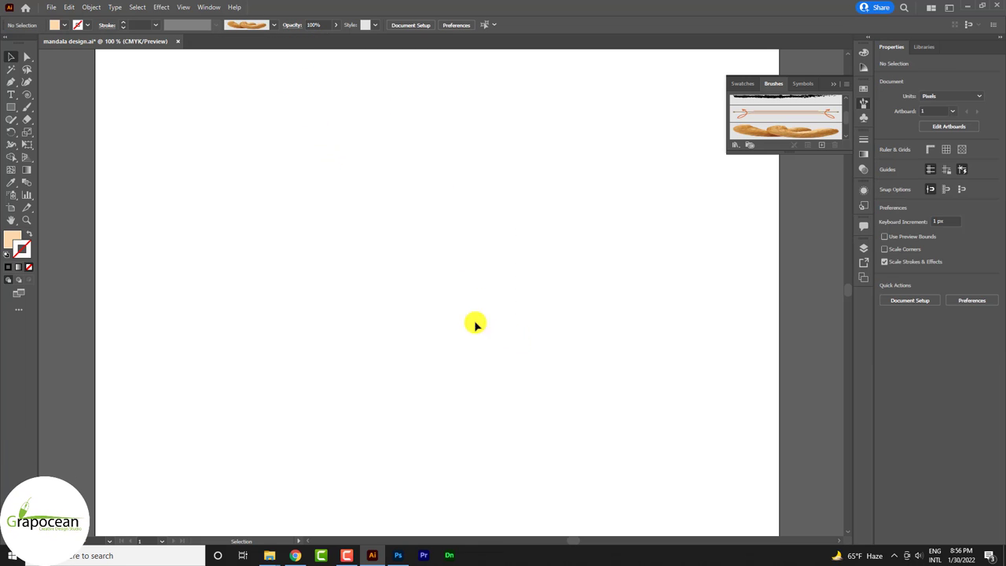
# - Open leaf_ccexpress and drag the leaf into the mandala design document
pyautogui.click(51, 7)
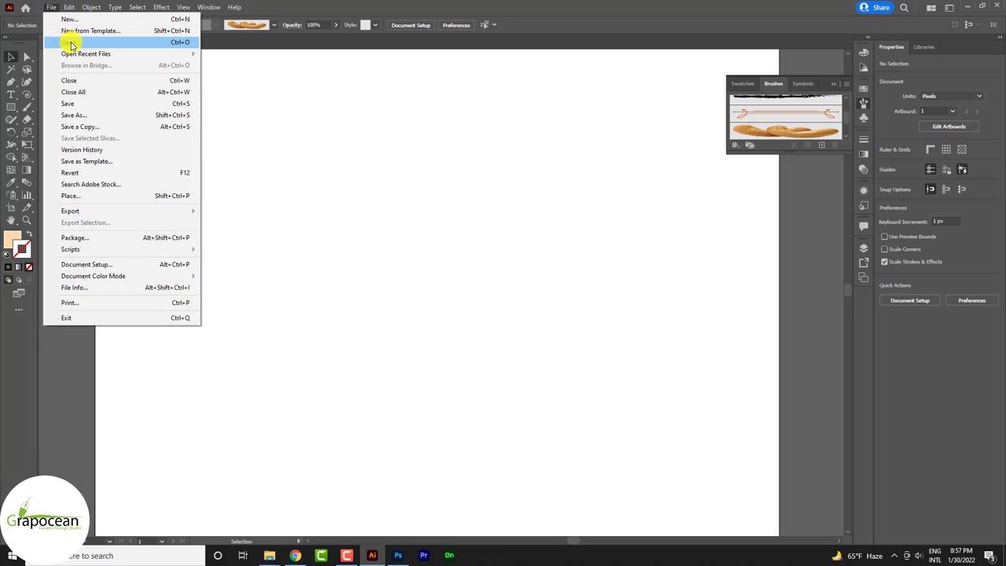
pyautogui.click(68, 40)
pyautogui.click(188, 92)
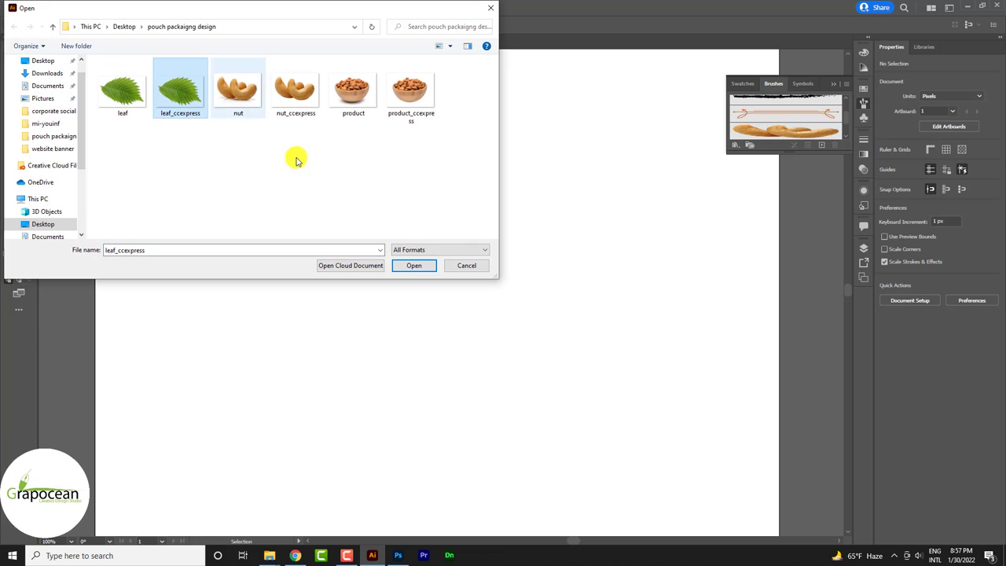
pyautogui.click(415, 265)
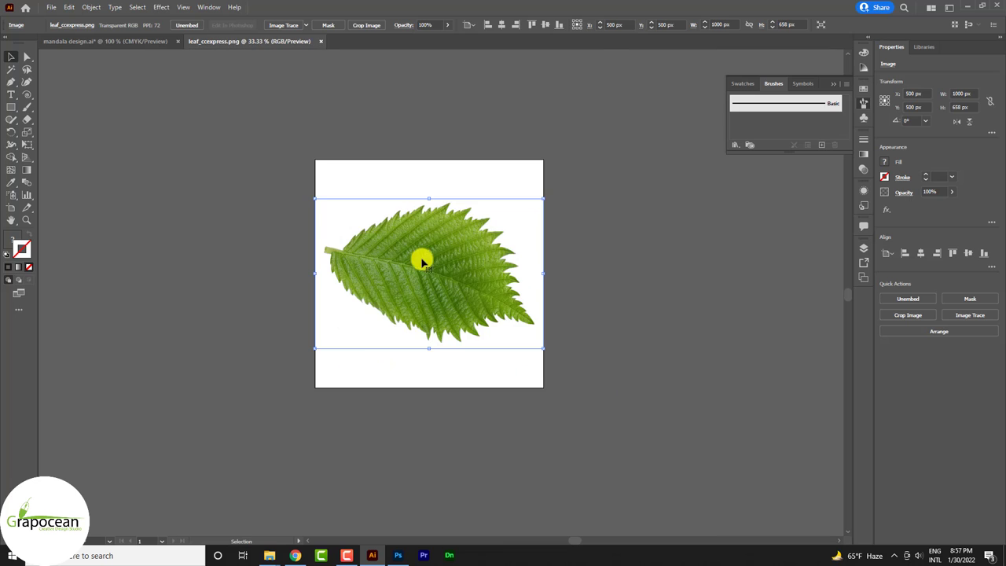
pyautogui.moveTo(377, 246); pyautogui.dragTo(387, 294)
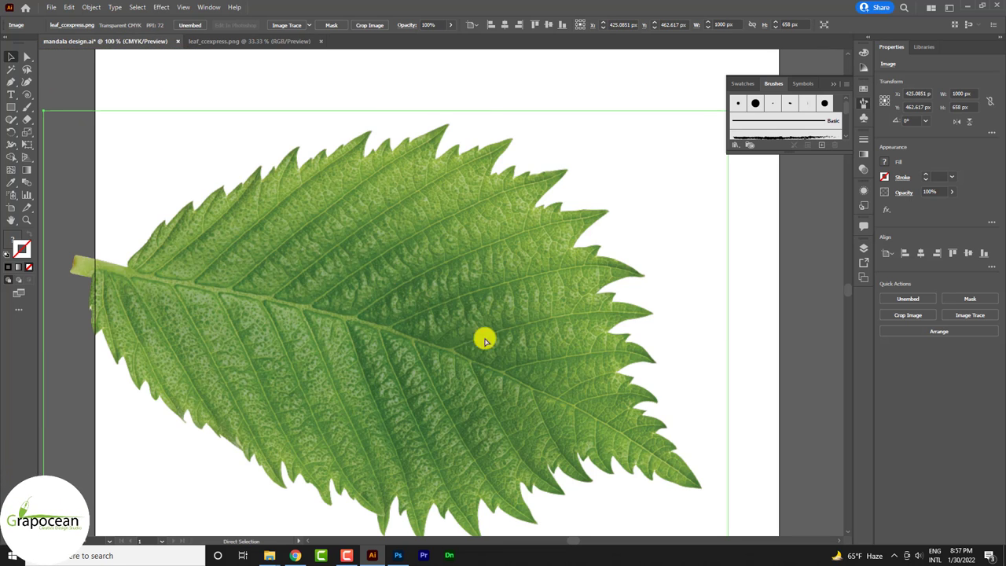
# - Scale the leaf down to about 149 by 98 px
pyautogui.click(485, 66)
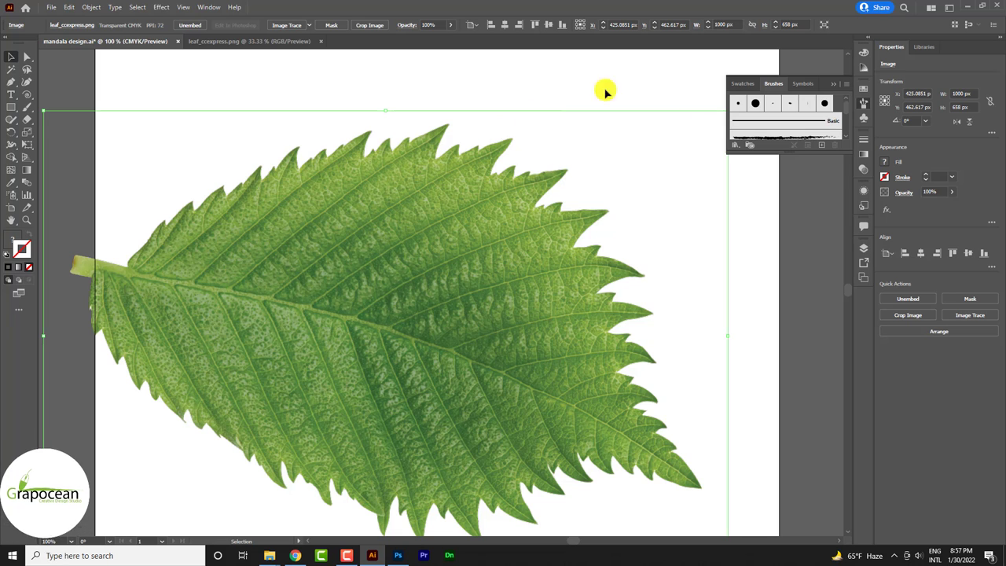
pyautogui.click(845, 78)
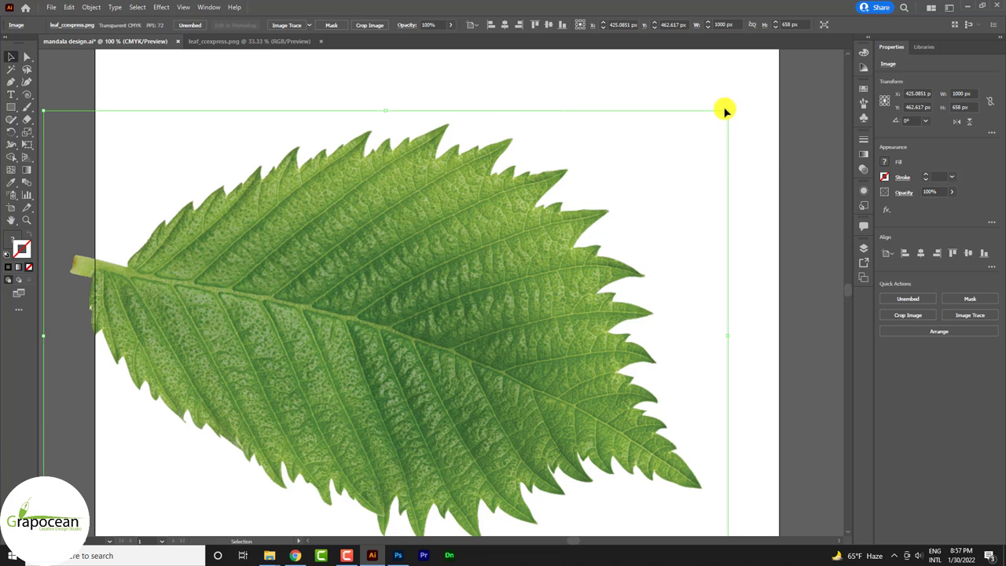
pyautogui.moveTo(729, 110); pyautogui.dragTo(485, 301)
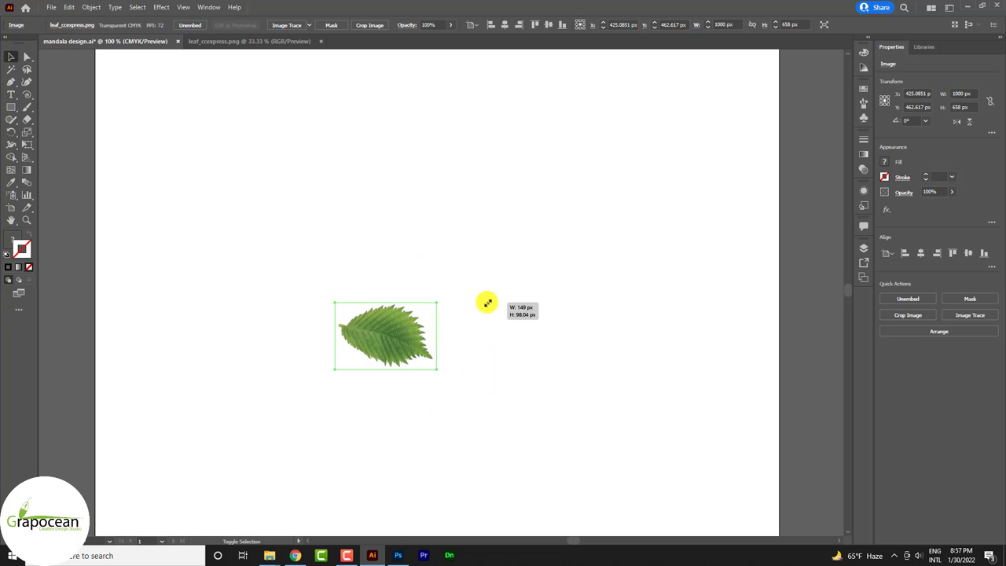
pyautogui.moveTo(426, 328); pyautogui.dragTo(449, 265)
pyautogui.scroll(-4, 314, 360)
pyautogui.scroll(-1, 315, 359)
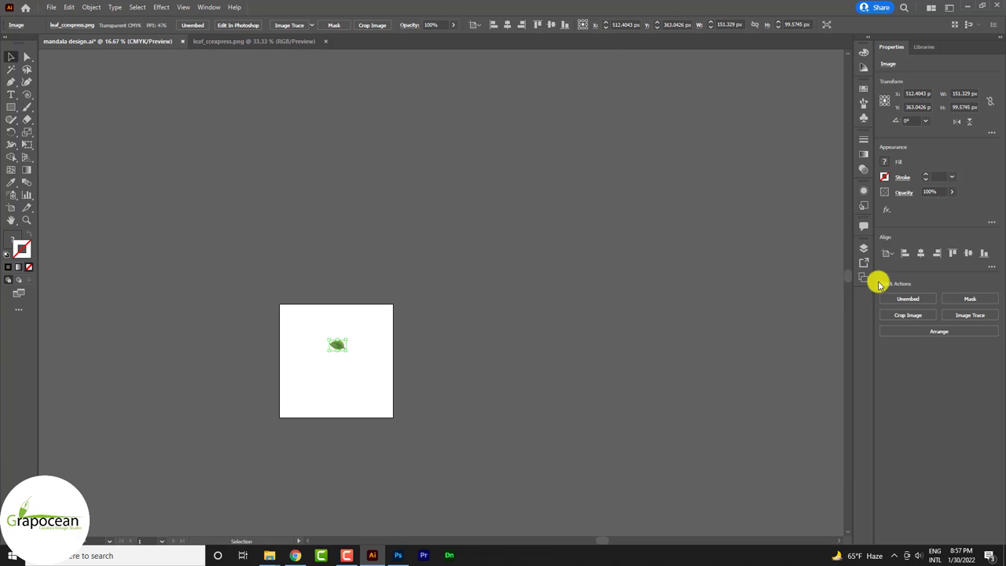
# - Hide Layer 2's radial grid lines while keeping the leaf's Layer 3 visible
pyautogui.click(864, 254)
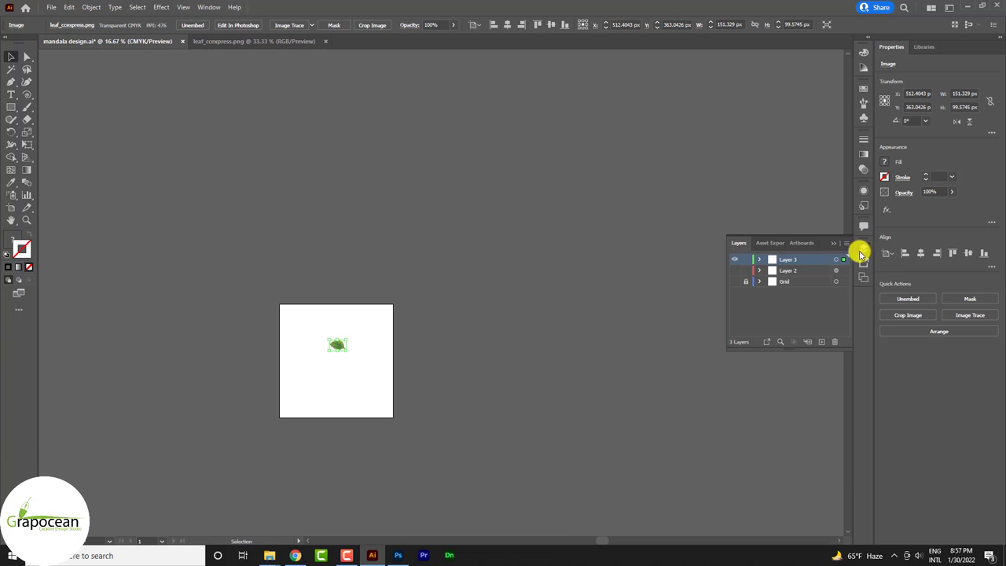
pyautogui.click(735, 270)
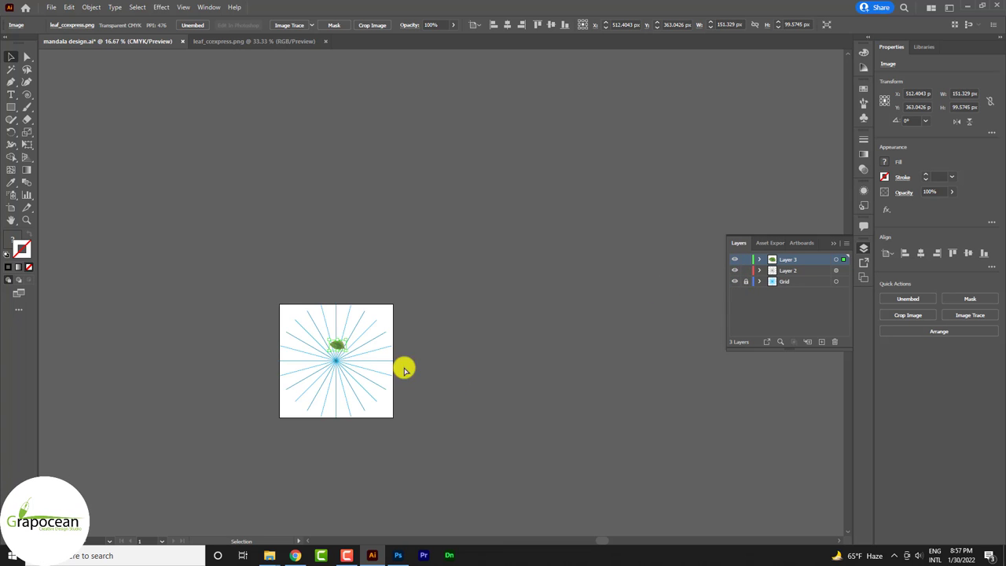
pyautogui.scroll(4, 393, 365)
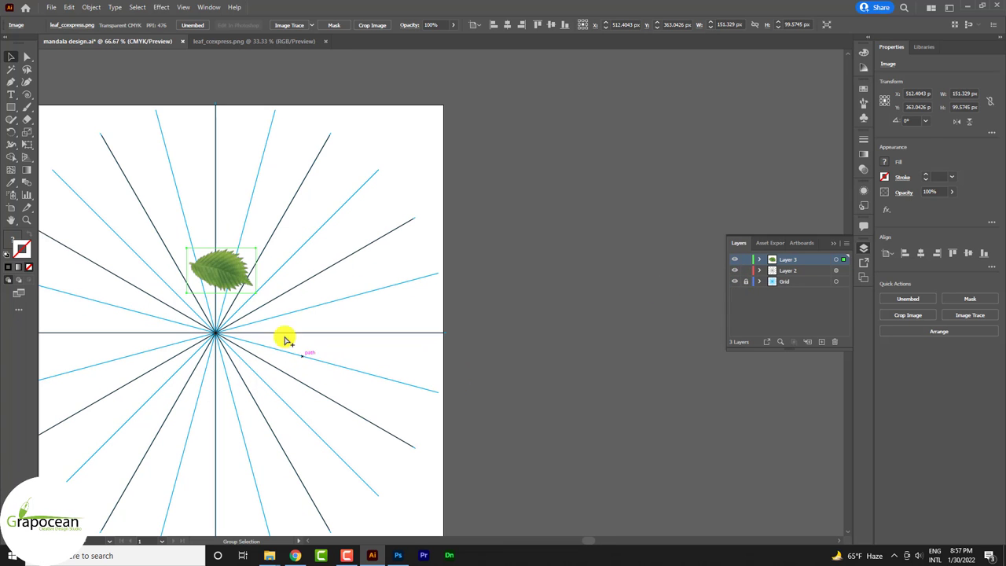
pyautogui.click(735, 260)
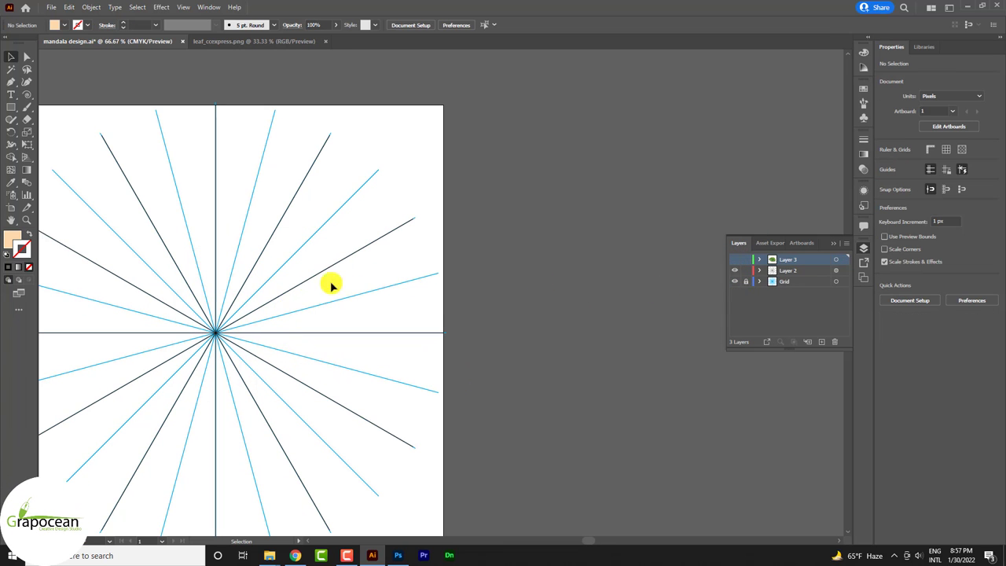
pyautogui.click(736, 270)
pyautogui.click(735, 260)
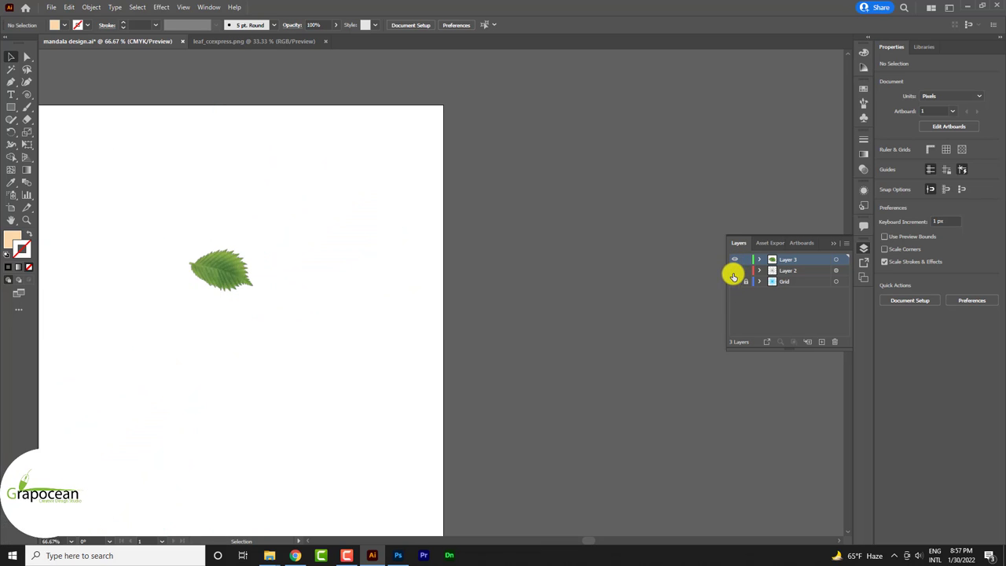
pyautogui.scroll(3, 170, 299)
# - Image-trace the leaf with the 16 Colors preset
pyautogui.click(340, 230)
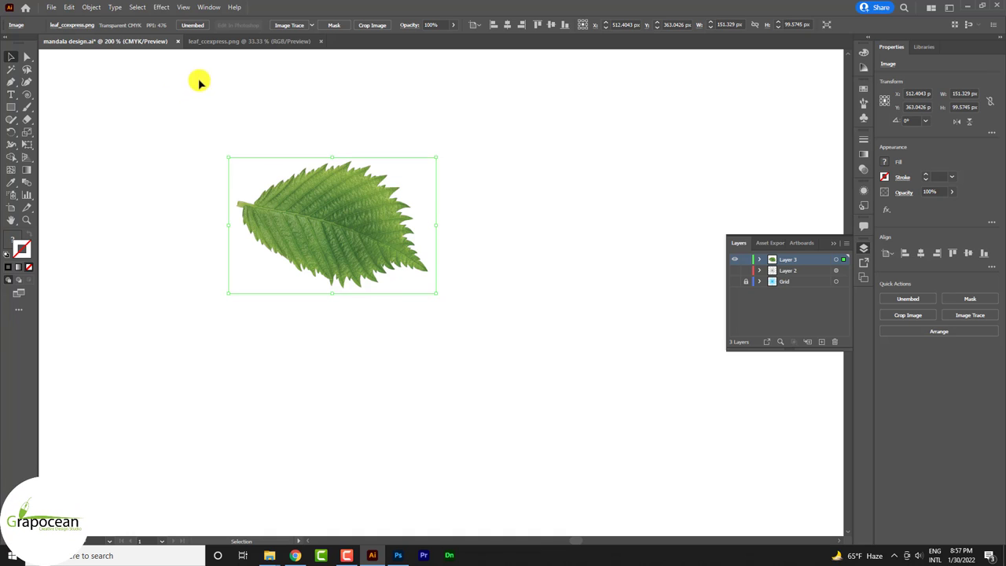
pyautogui.click(313, 26)
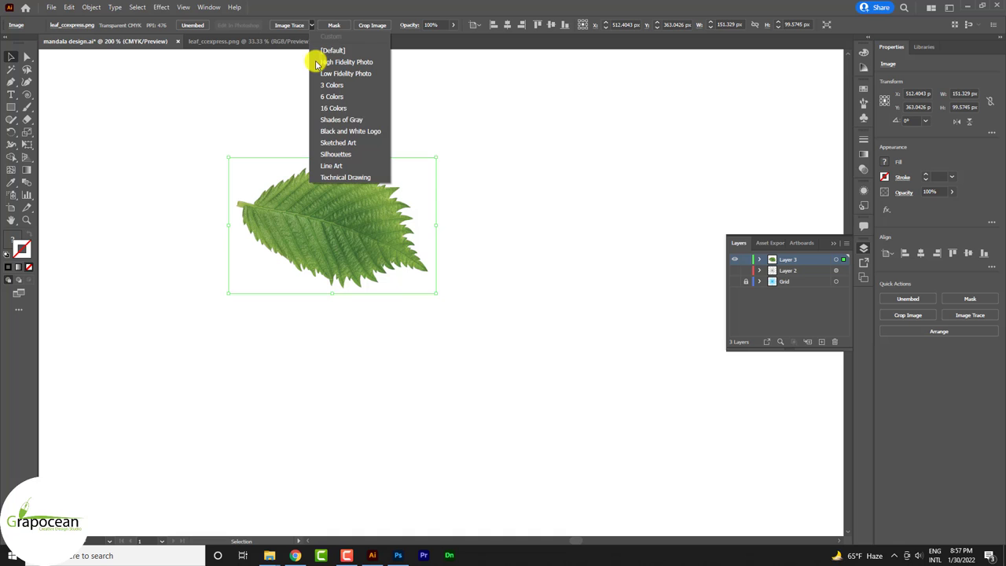
pyautogui.click(354, 111)
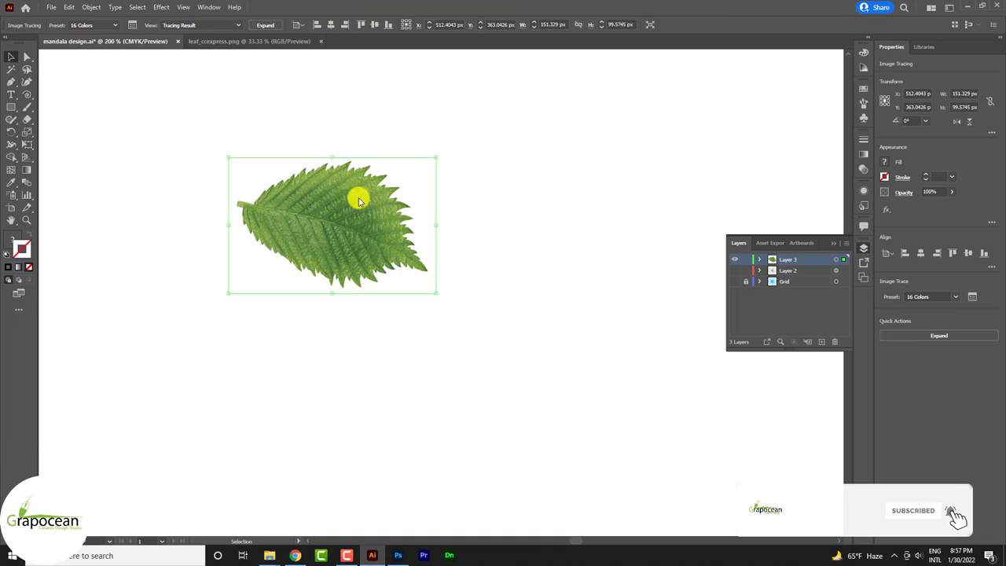
# - Expand and ungroup the traced leaf, then select its white background shape
pyautogui.click(265, 25)
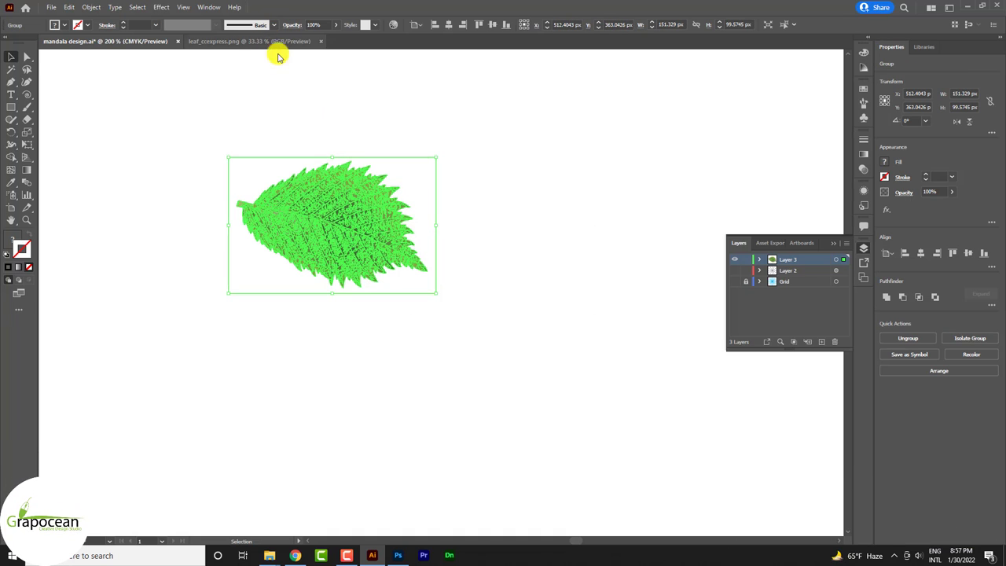
pyautogui.rightClick(412, 196)
pyautogui.click(464, 265)
pyautogui.click(438, 185)
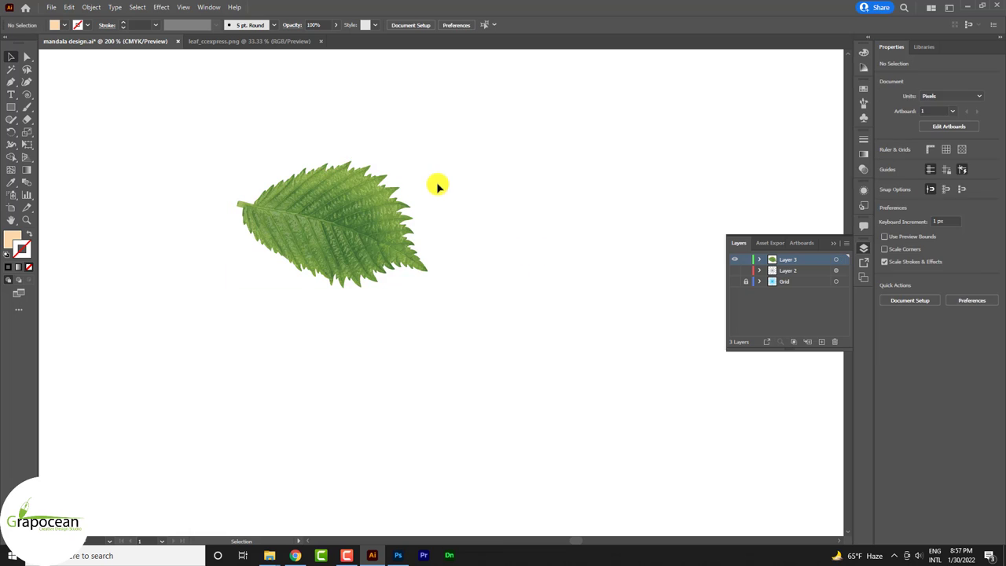
pyautogui.click(423, 175)
# - Delete the white background, save the traced leaf as Art Brush 2, and remove it from the artboard
pyautogui.press('Delete')
pyautogui.moveTo(219, 123); pyautogui.dragTo(438, 308)
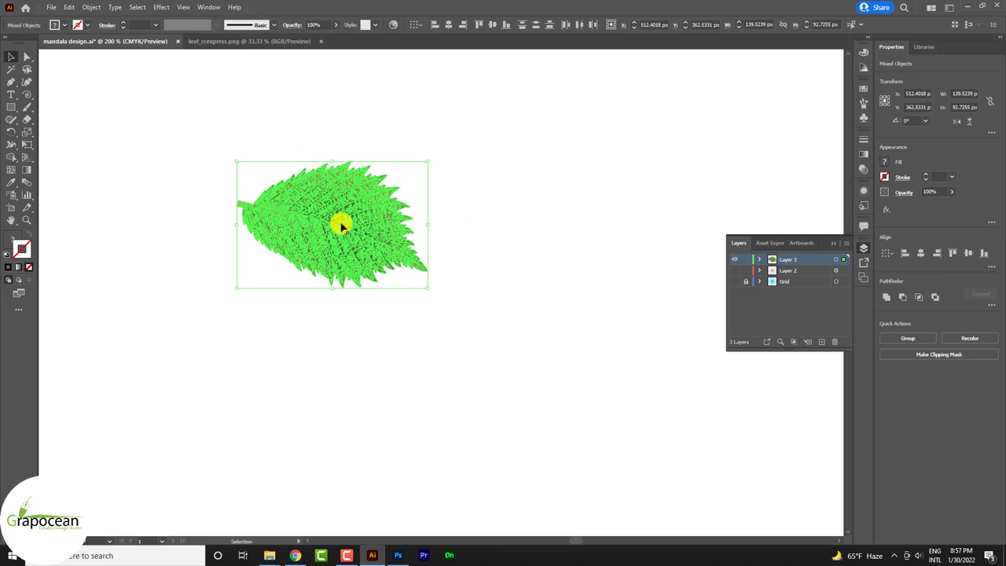
pyautogui.moveTo(381, 199); pyautogui.dragTo(864, 103)
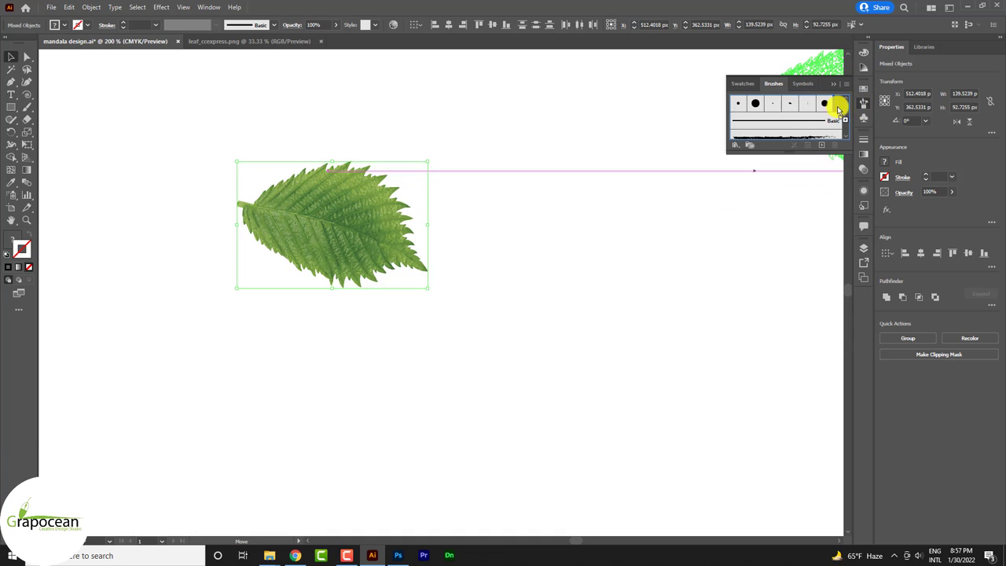
pyautogui.moveTo(835, 110); pyautogui.dragTo(835, 110)
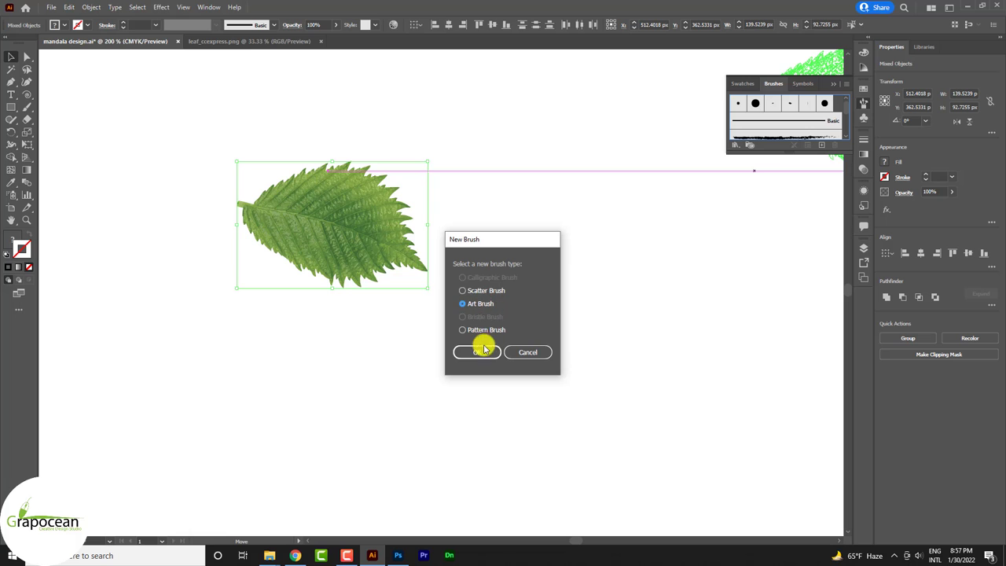
pyautogui.click(585, 421)
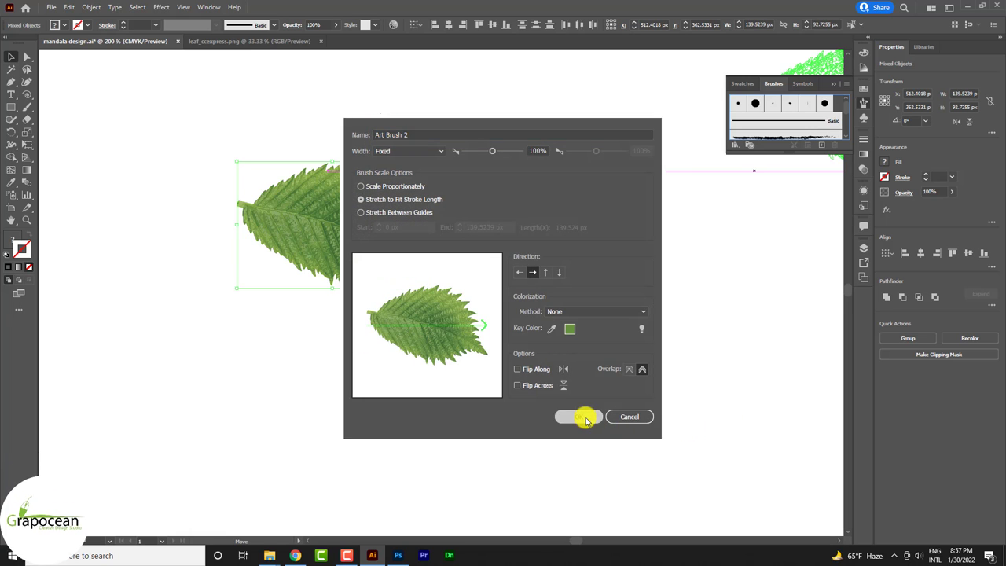
pyautogui.press('Delete')
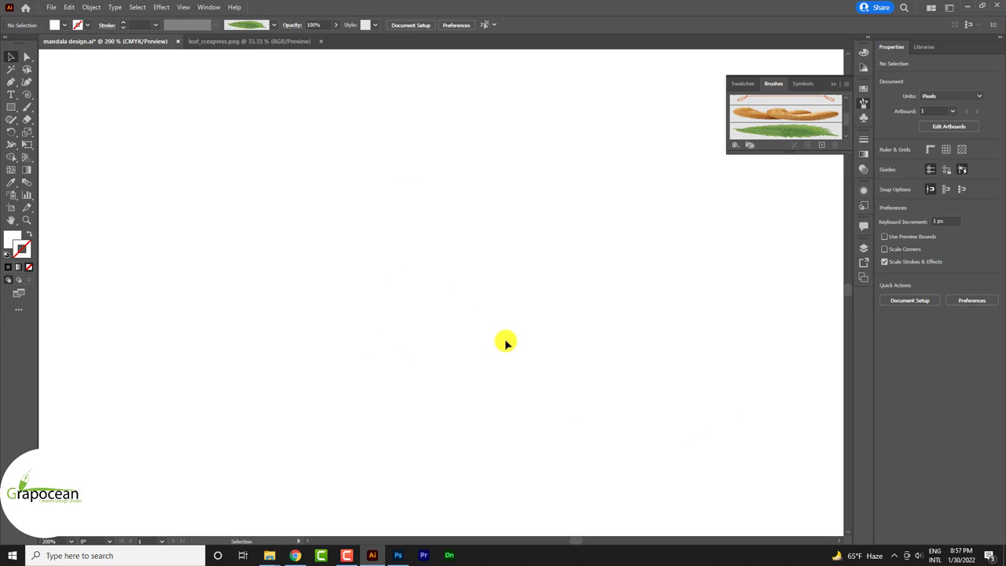
pyautogui.click(865, 249)
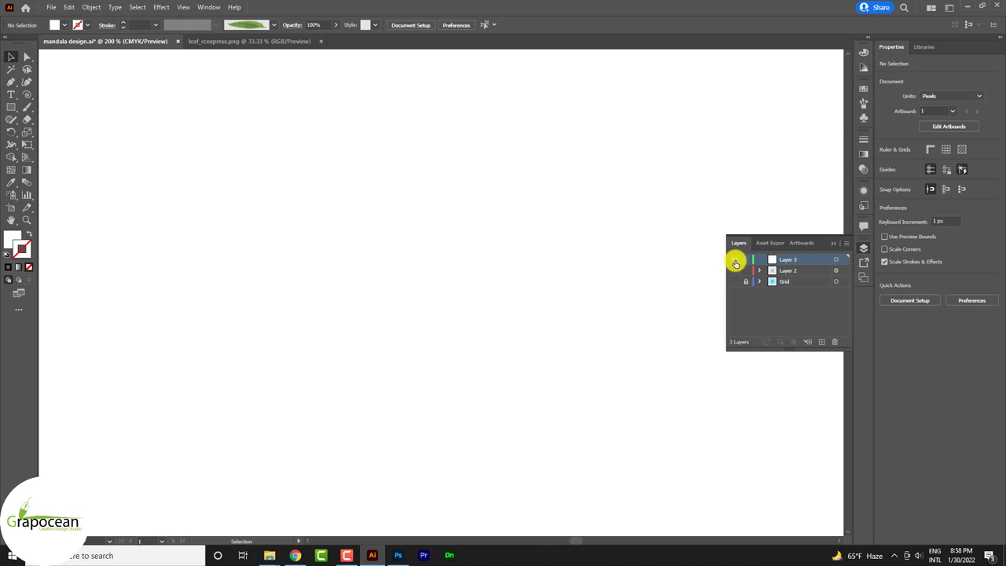
# - Make Layer 2 and Grid visible again and switch to the Paintbrush tool
pyautogui.moveTo(735, 270); pyautogui.dragTo(735, 281)
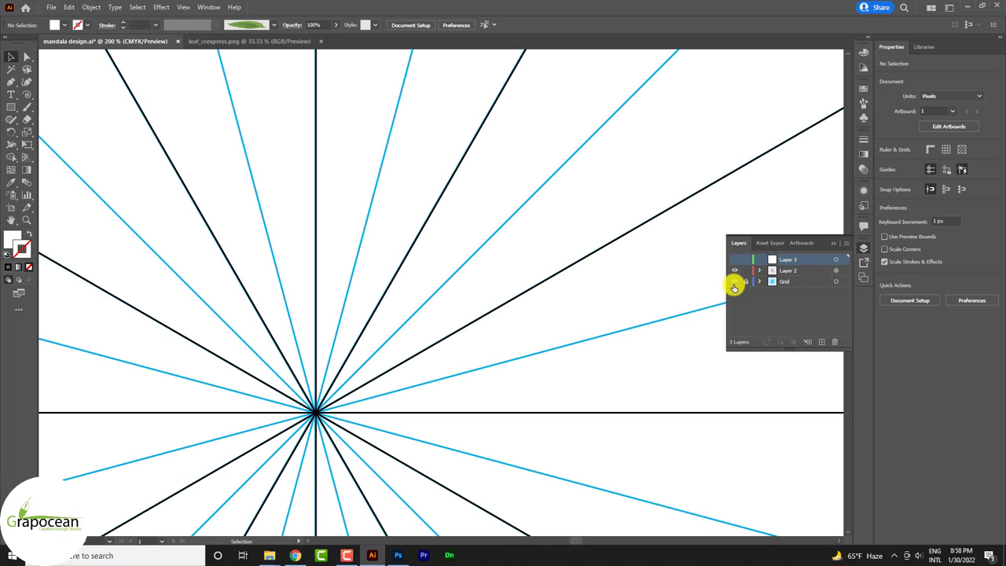
pyautogui.scroll(-1, 668, 290)
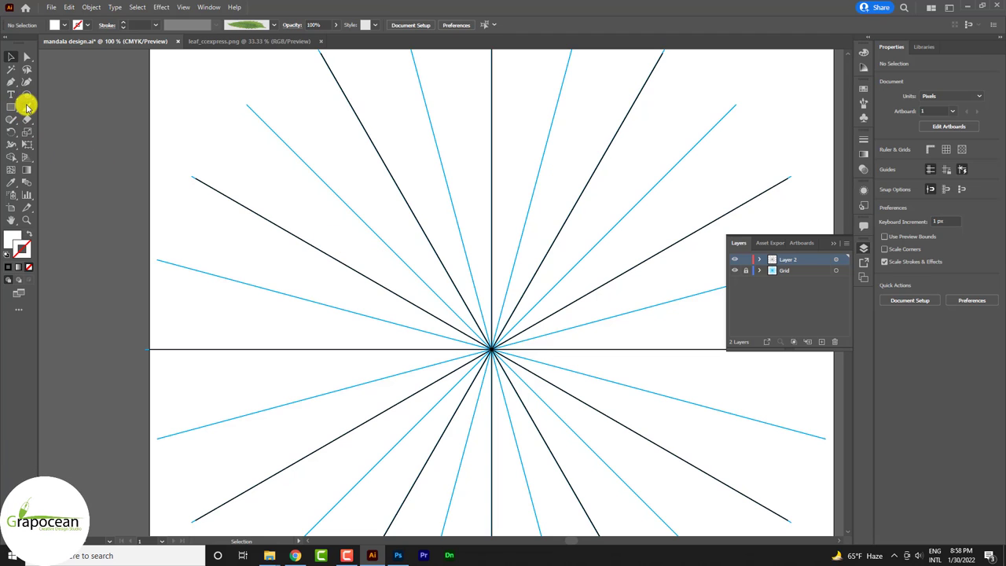
pyautogui.click(27, 107)
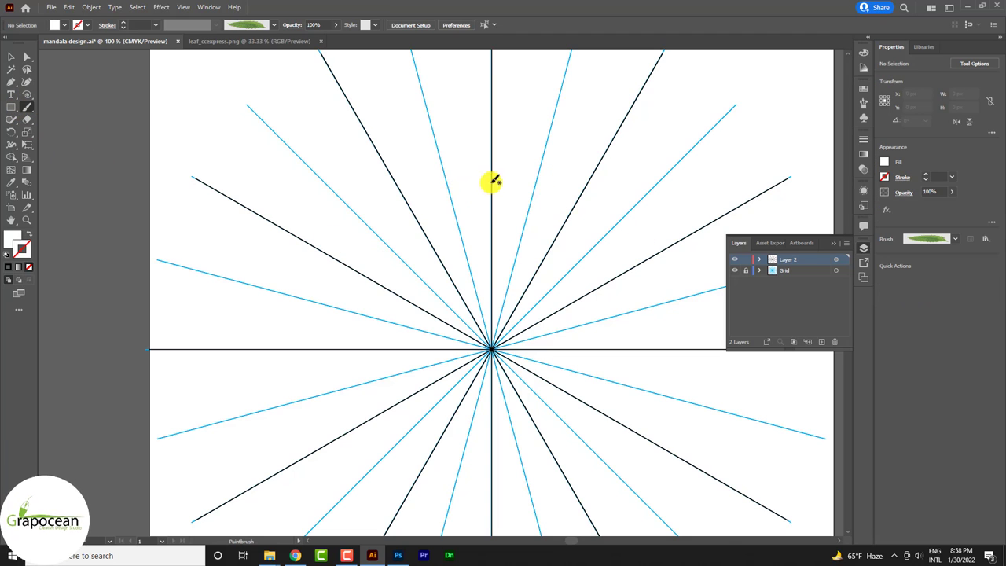
# - Paint a trial ring of leaves on the guides, then undo it
pyautogui.moveTo(473, 178); pyautogui.dragTo(527, 193)
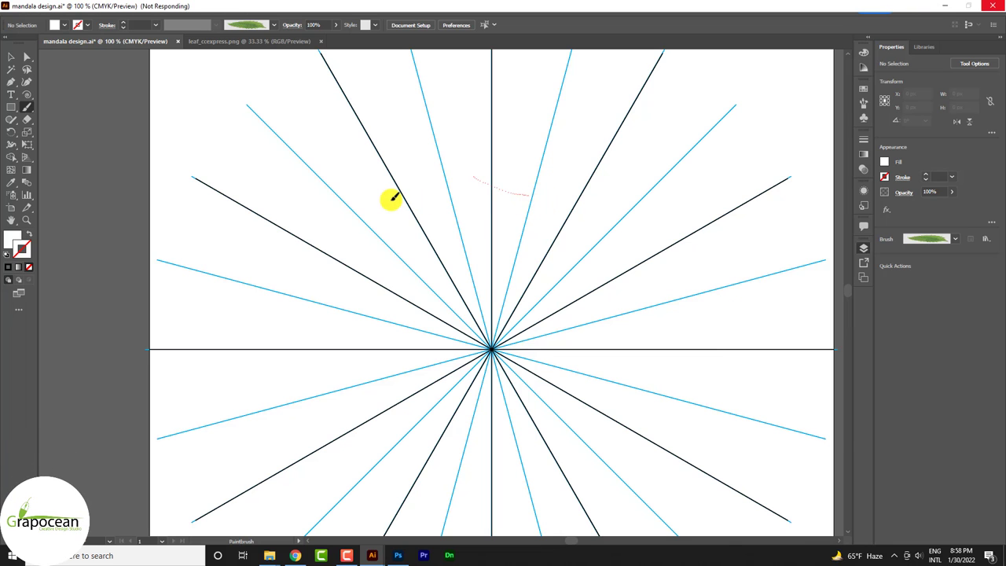
pyautogui.scroll(-1, 357, 206)
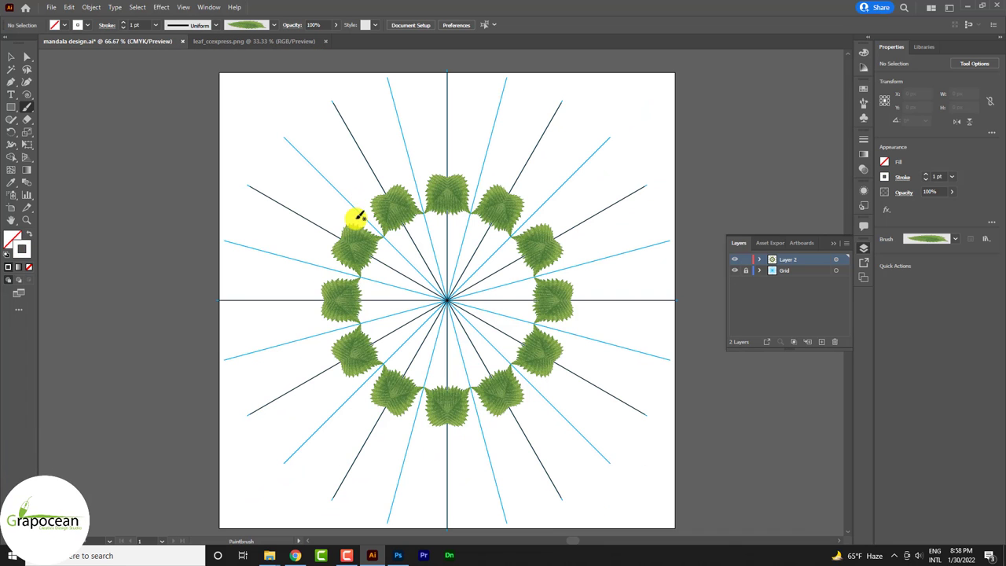
pyautogui.scroll(2, 519, 224)
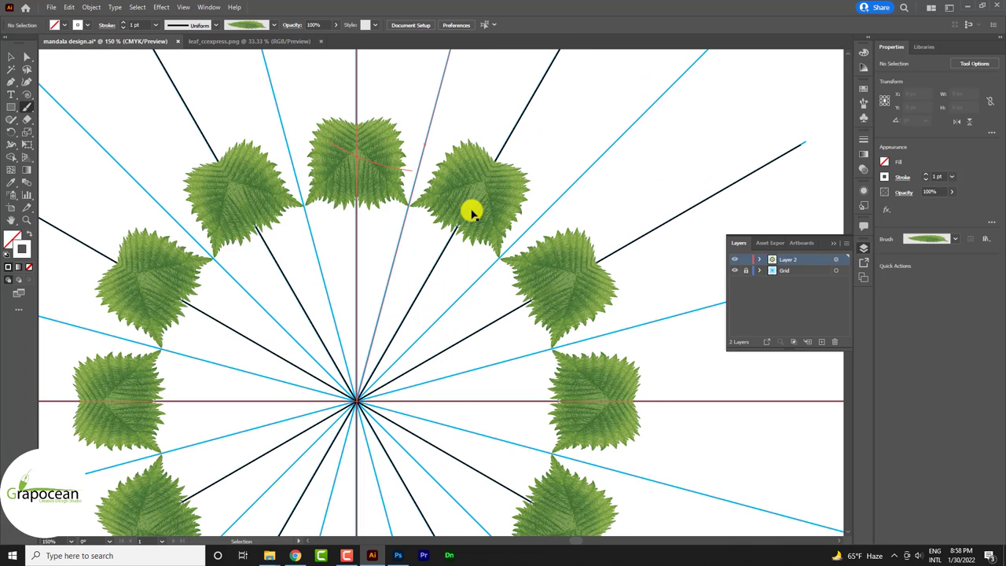
pyautogui.hotkey('ctrl', 'z')
# - Choose the orange almond brush from the Brush list
pyautogui.click(954, 238)
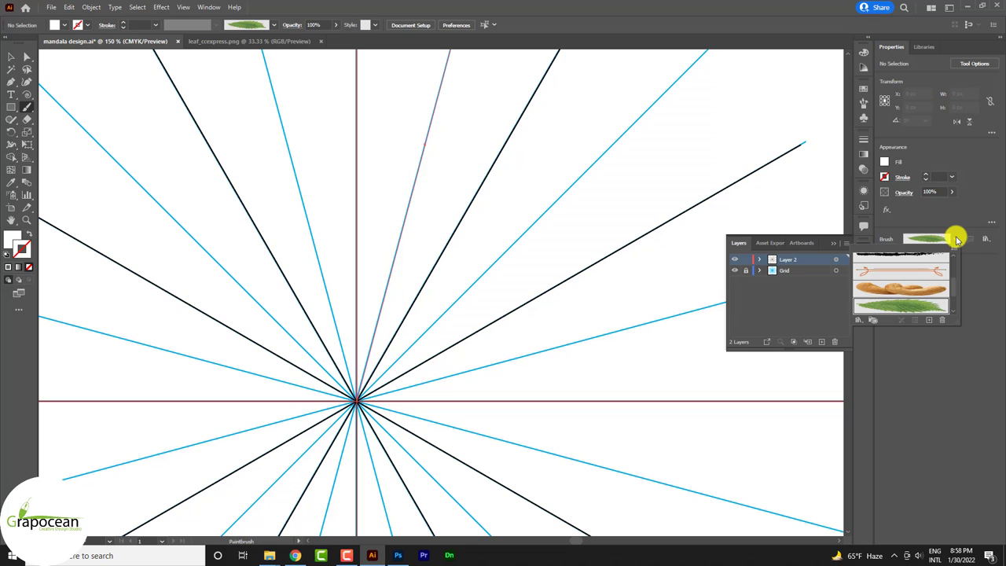
pyautogui.click(924, 286)
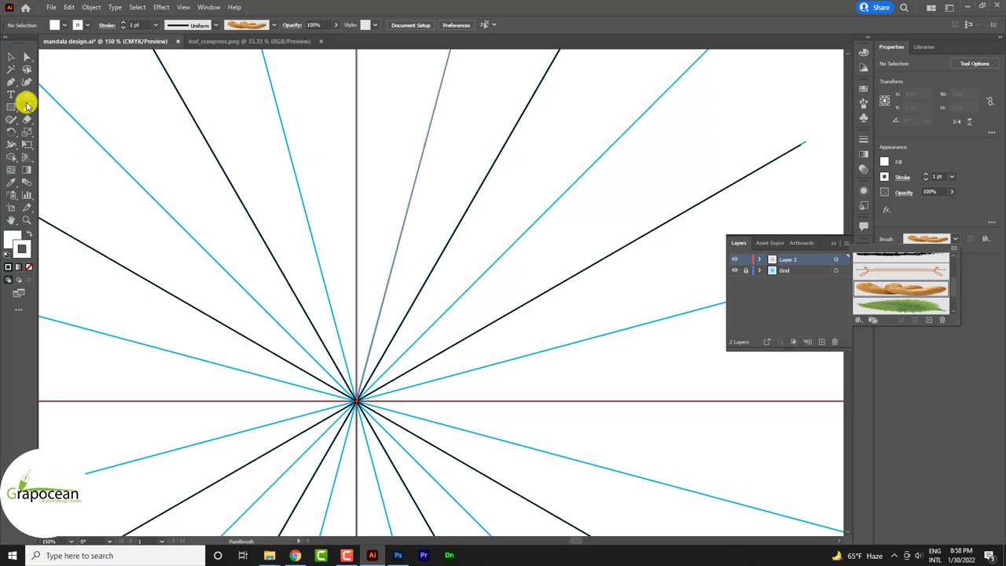
pyautogui.click(215, 135)
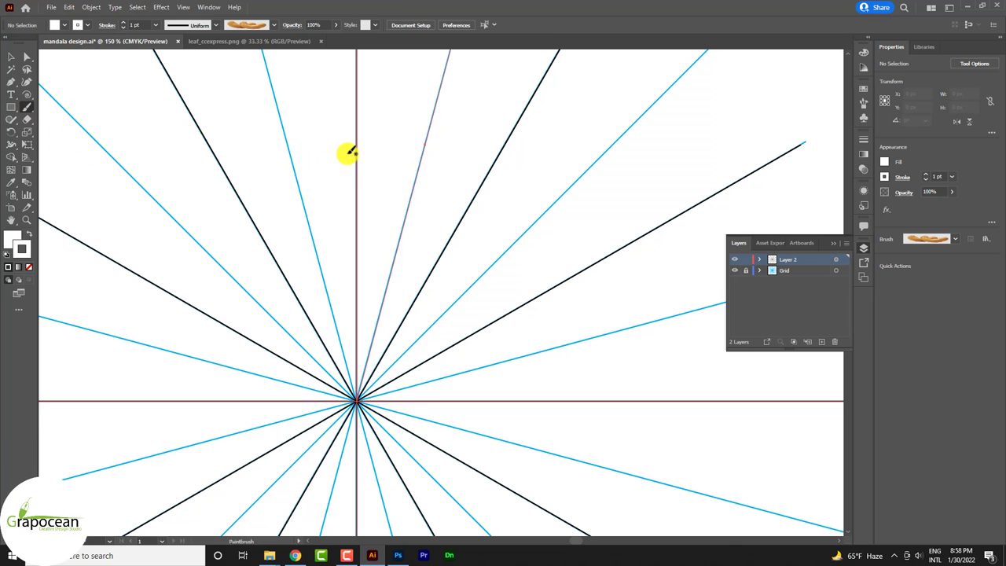
# - Paint a ring of almond strokes around the mandala centre, undoing failed attempts
pyautogui.moveTo(349, 150); pyautogui.dragTo(421, 171)
pyautogui.hotkey('ctrl', 'z')
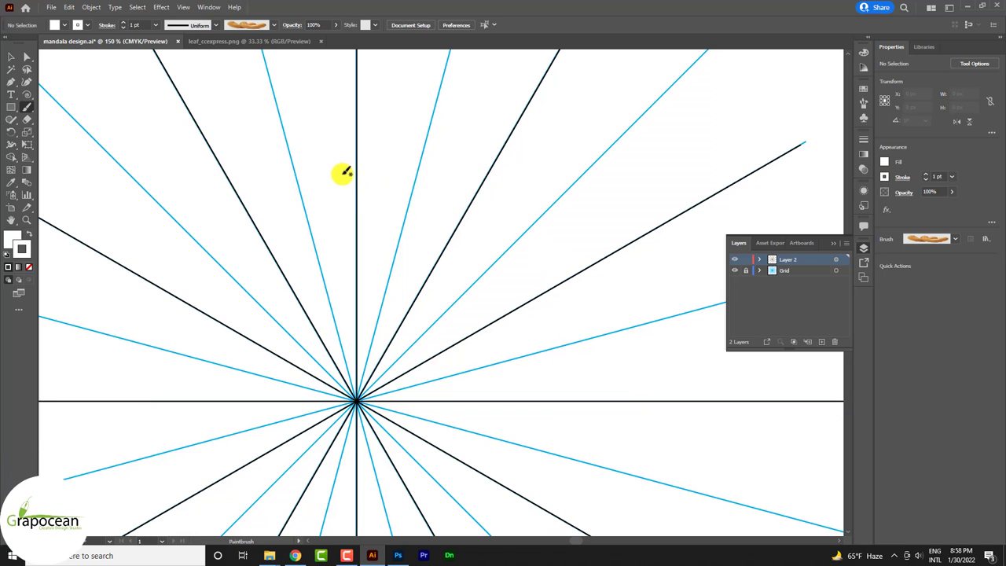
pyautogui.moveTo(341, 172); pyautogui.dragTo(384, 193)
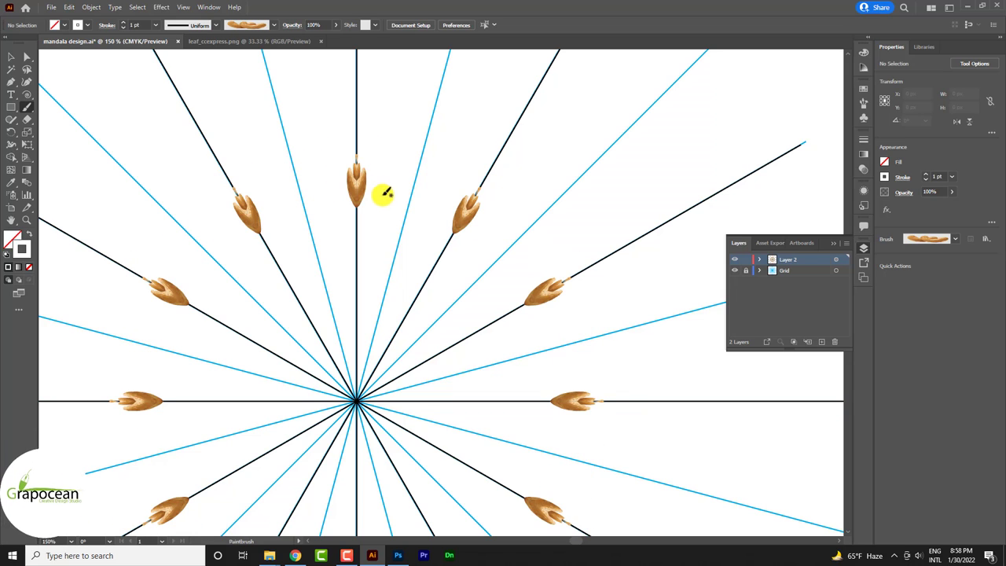
pyautogui.scroll(-1, 391, 220)
pyautogui.hotkey('ctrl', 'z')
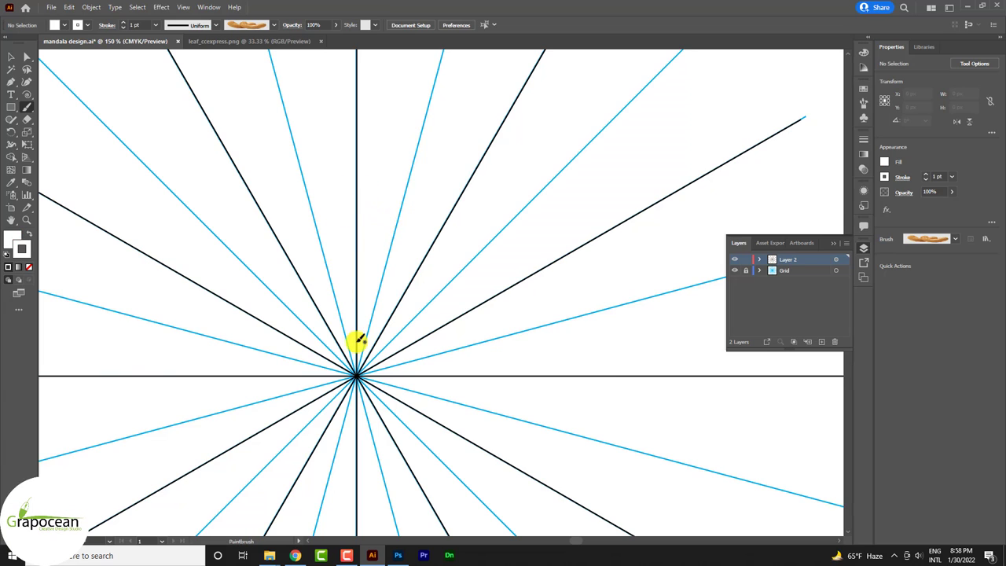
pyautogui.moveTo(386, 333); pyautogui.dragTo(387, 334)
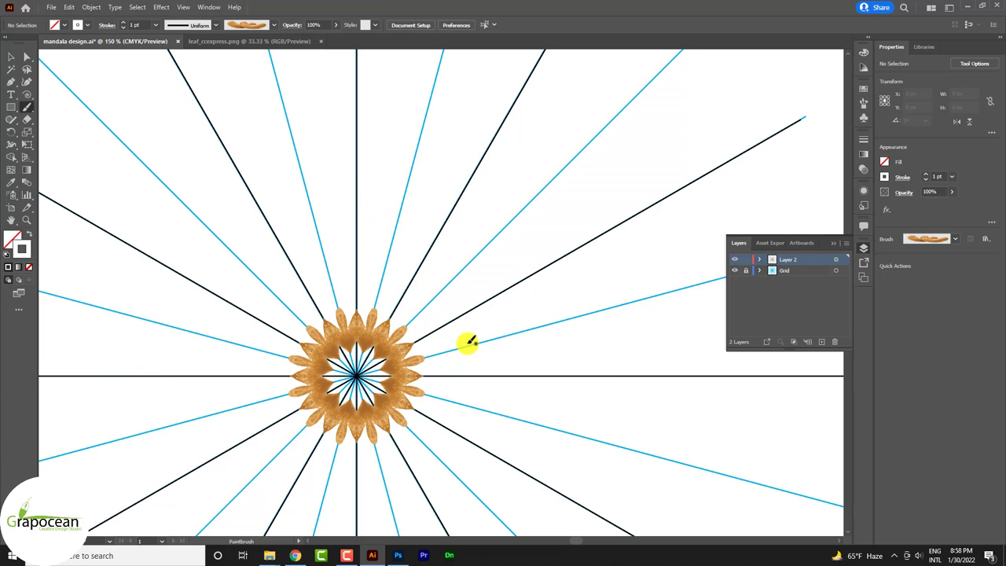
pyautogui.hotkey('ctrl', 'z')
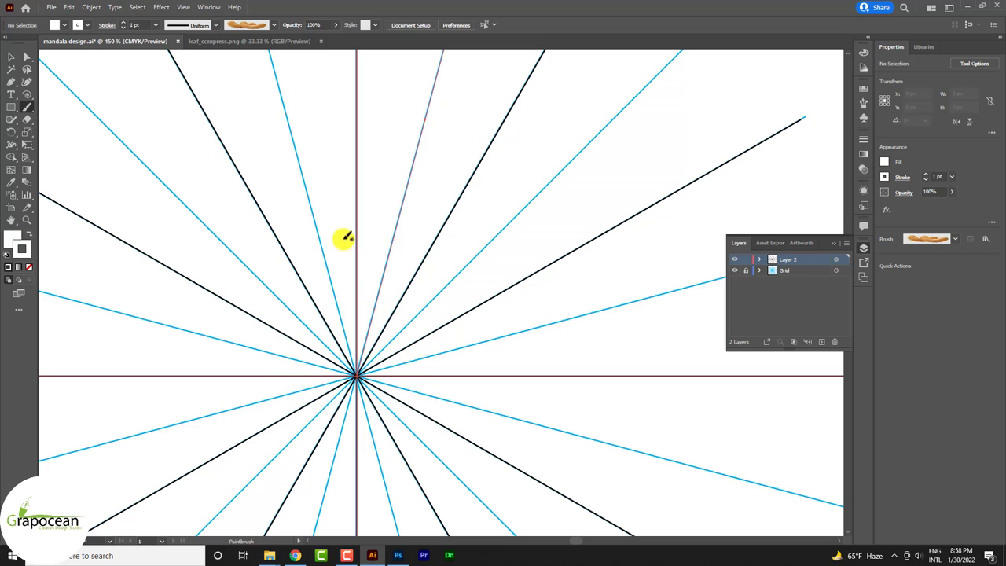
pyautogui.moveTo(344, 236)
pyautogui.mouseDown()
pyautogui.moveTo(471, 249)
pyautogui.moveTo(483, 272)
pyautogui.mouseUp()
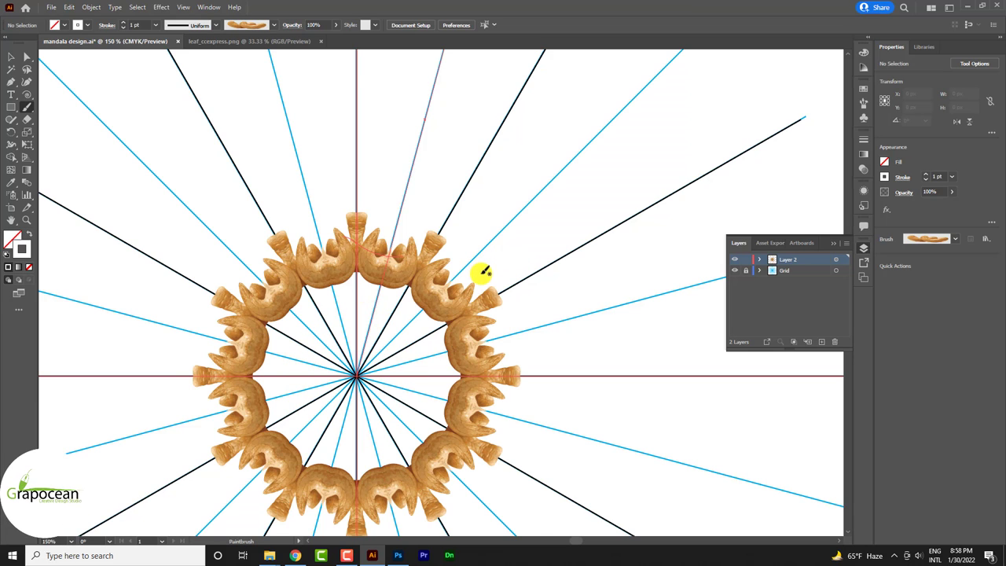
pyautogui.scroll(-1, 483, 287)
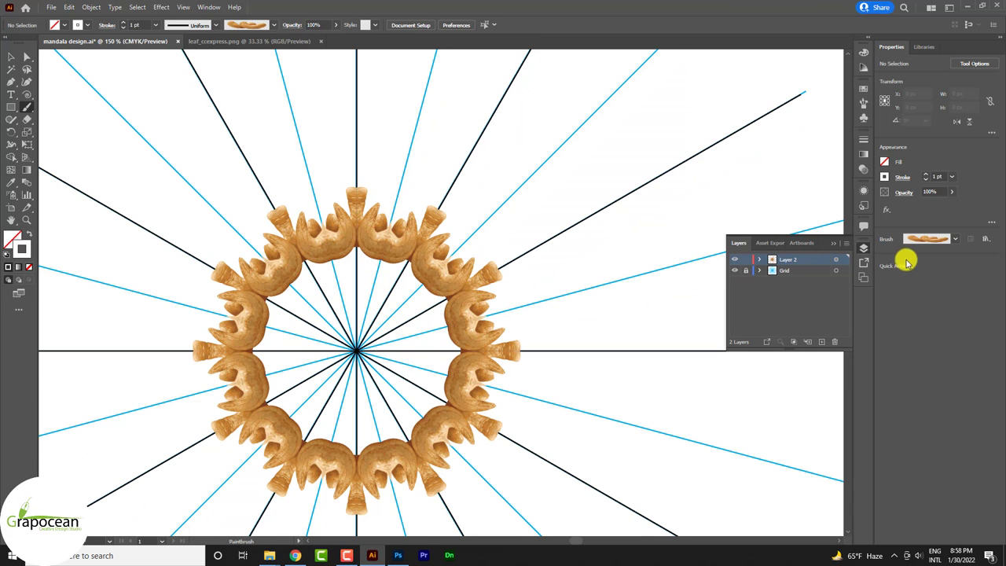
pyautogui.click(954, 243)
# - Paint a ring of green leaf-brush strokes around the almond ring
pyautogui.click(912, 305)
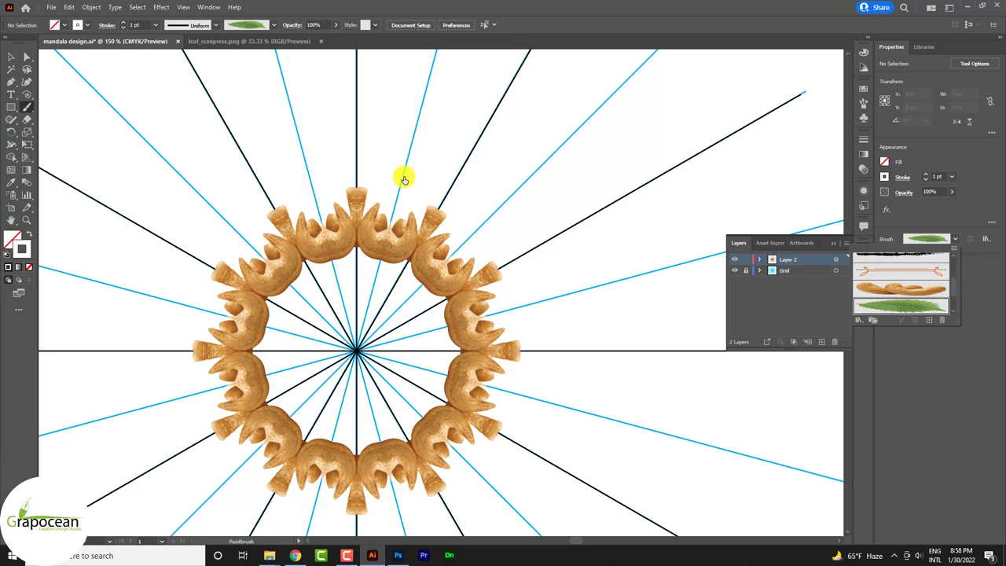
pyautogui.click(26, 107)
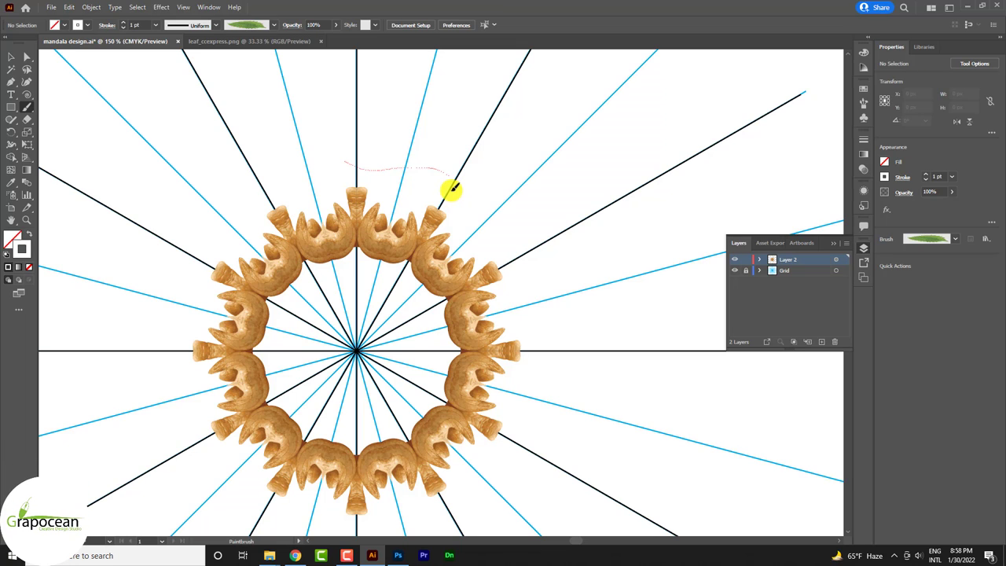
pyautogui.moveTo(452, 189); pyautogui.dragTo(450, 193)
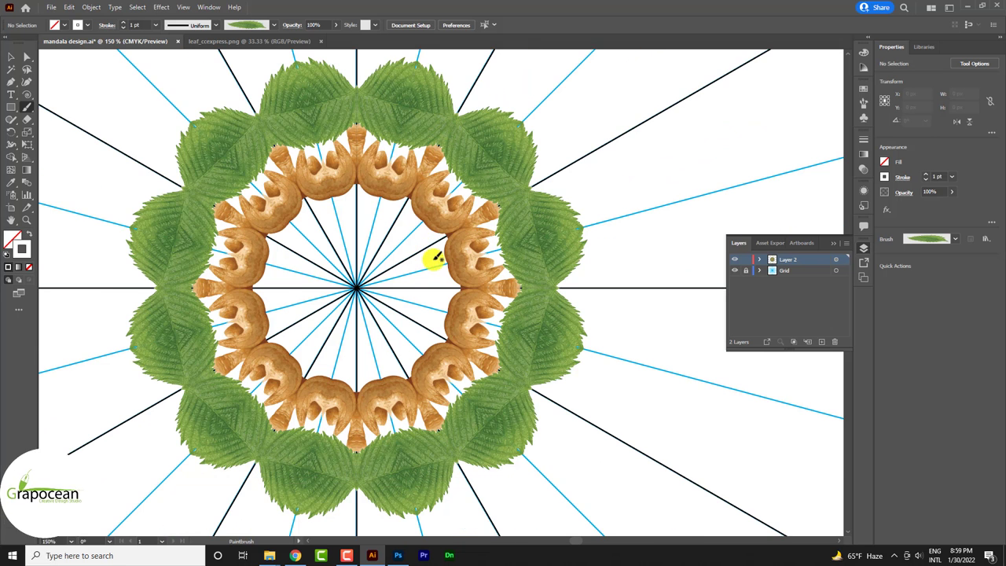
pyautogui.hotkey('ctrl', '-')
pyautogui.hotkey('ctrl', '-')
pyautogui.keyDown('alt'); pyautogui.scroll(2, 401, 242); pyautogui.keyUp('alt')
pyautogui.keyDown('alt'); pyautogui.scroll(1, 403, 232); pyautogui.keyUp('alt')
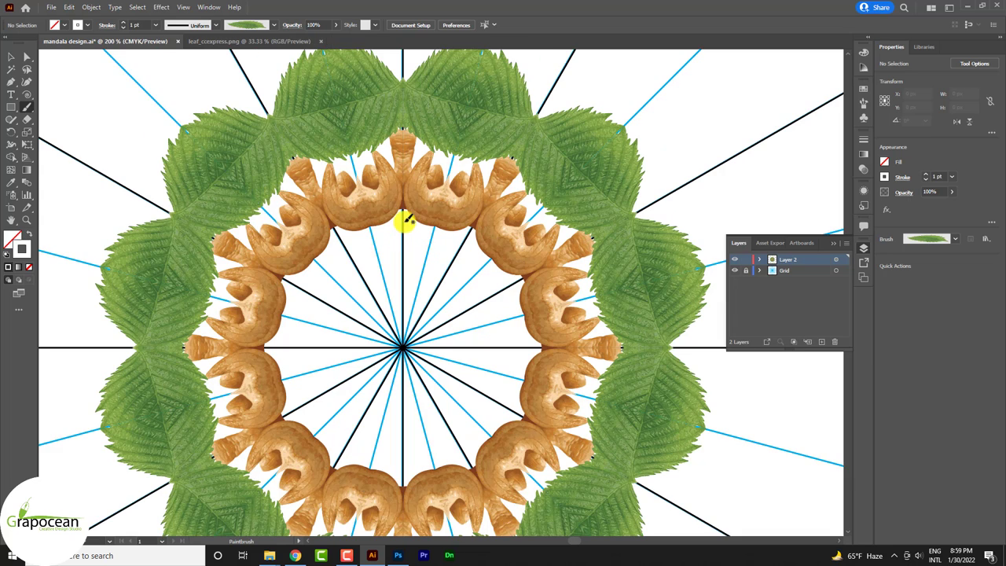
pyautogui.scroll(1, 418, 264)
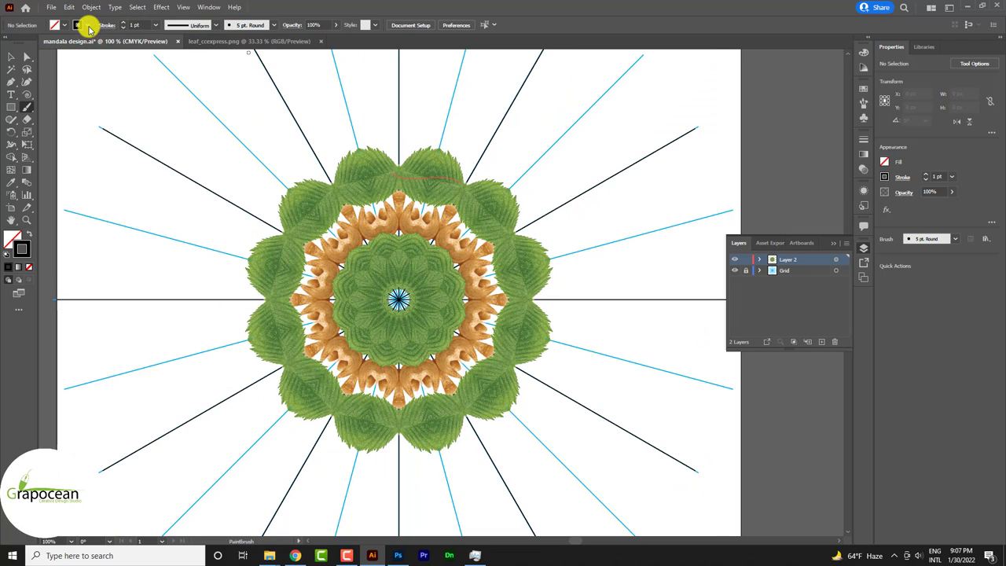
# - Set the stroke colour to tan d9aa7f and paint a looped outline frame around the mandala
pyautogui.click(86, 25)
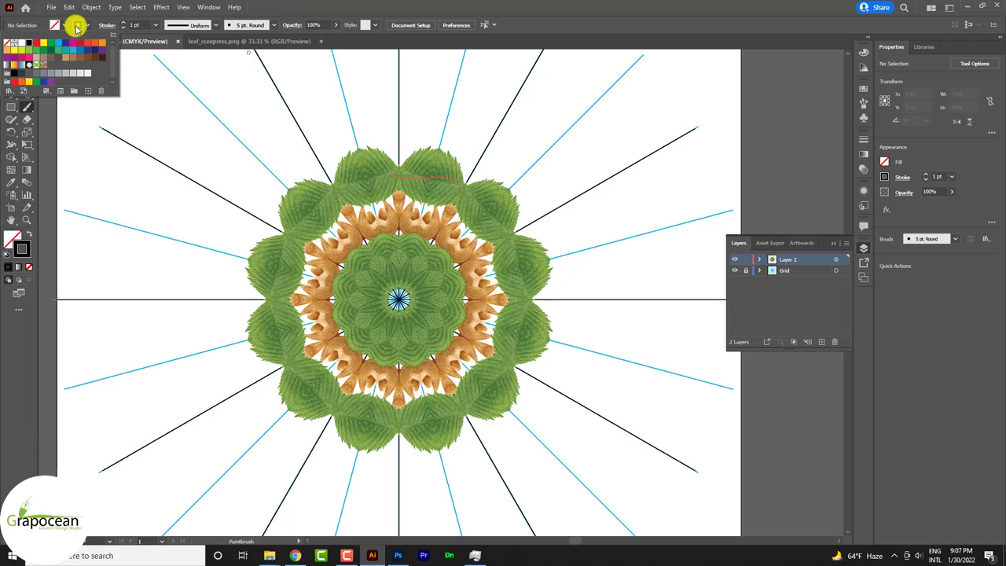
pyautogui.click(79, 25)
pyautogui.click(78, 25)
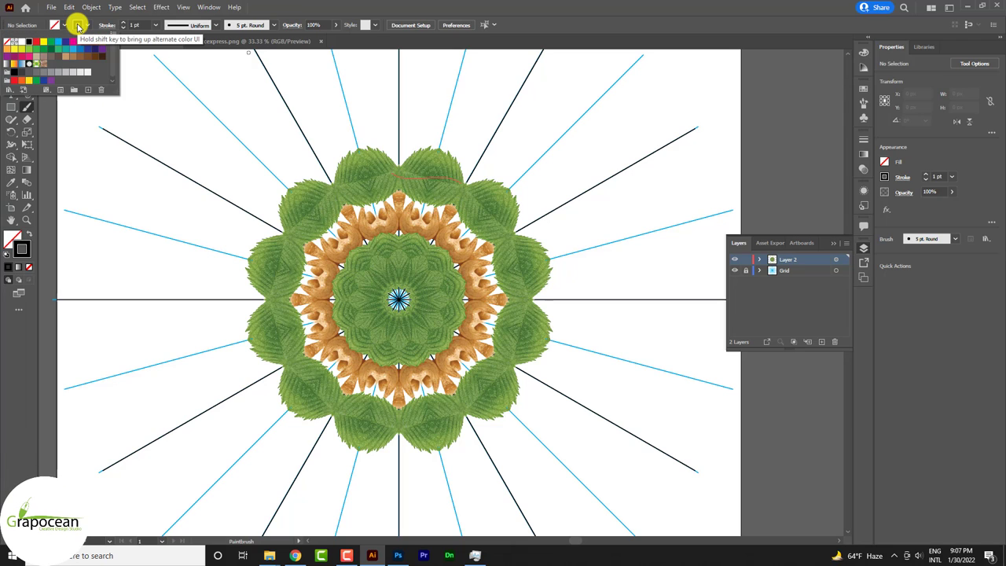
pyautogui.doubleClick(26, 248)
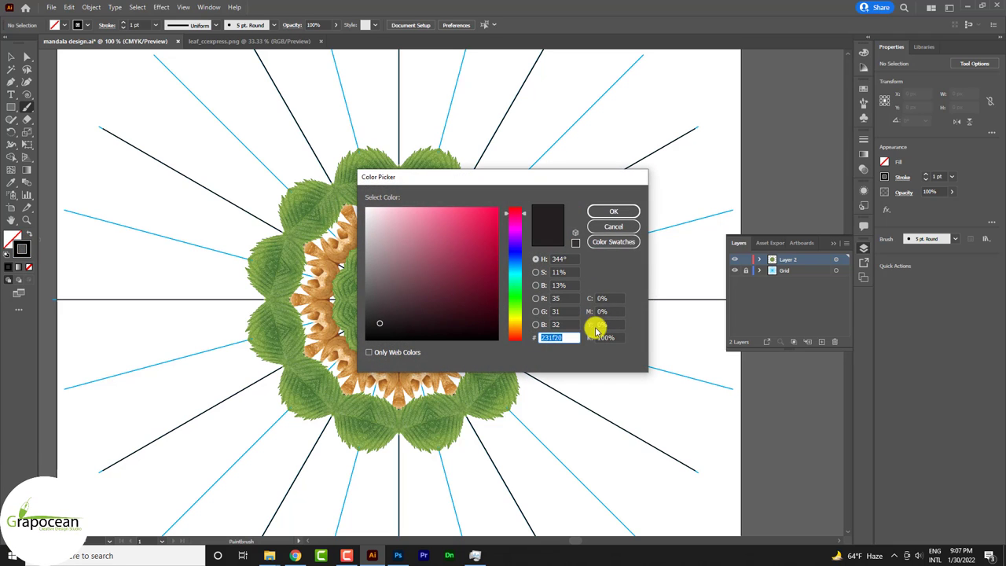
pyautogui.click(612, 211)
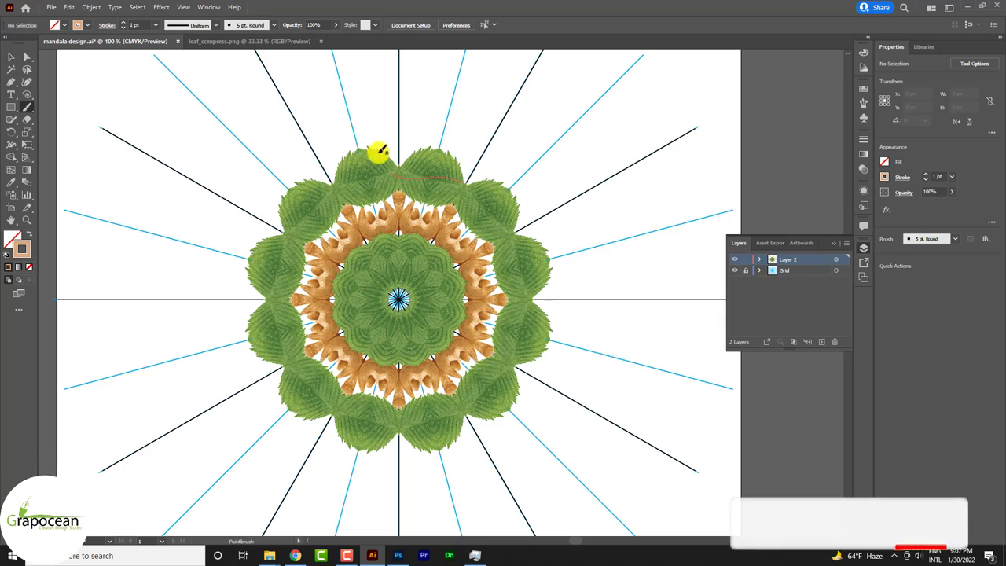
pyautogui.moveTo(375, 151); pyautogui.dragTo(430, 151)
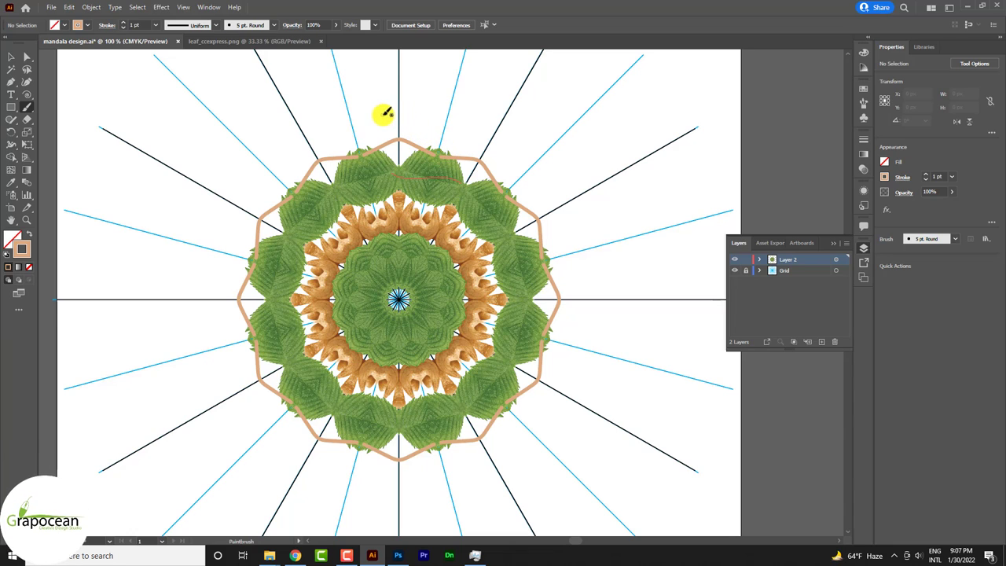
pyautogui.moveTo(397, 118); pyautogui.dragTo(399, 115)
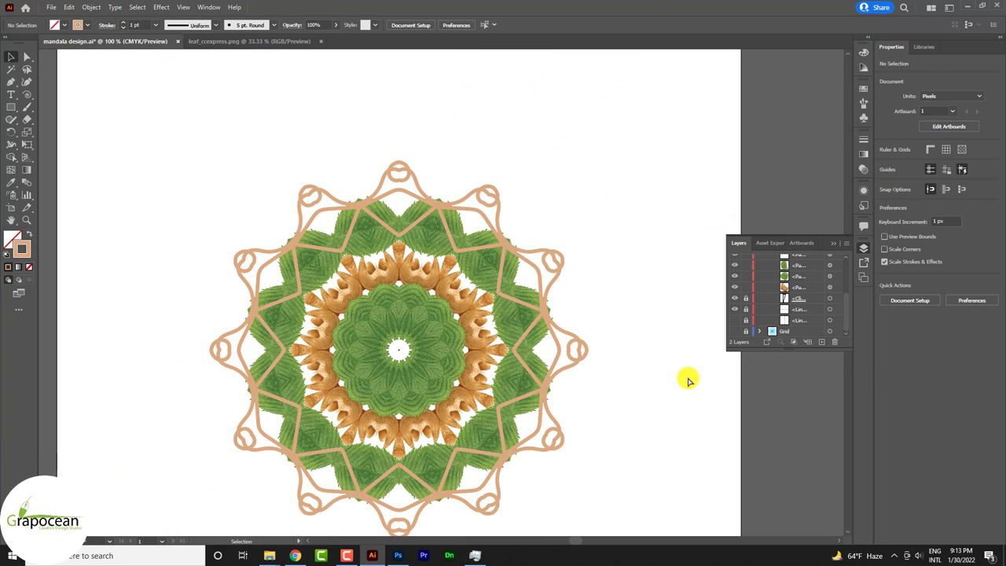
# - Expand the appearance of the tan brush path into regular artwork
pyautogui.click(476, 210)
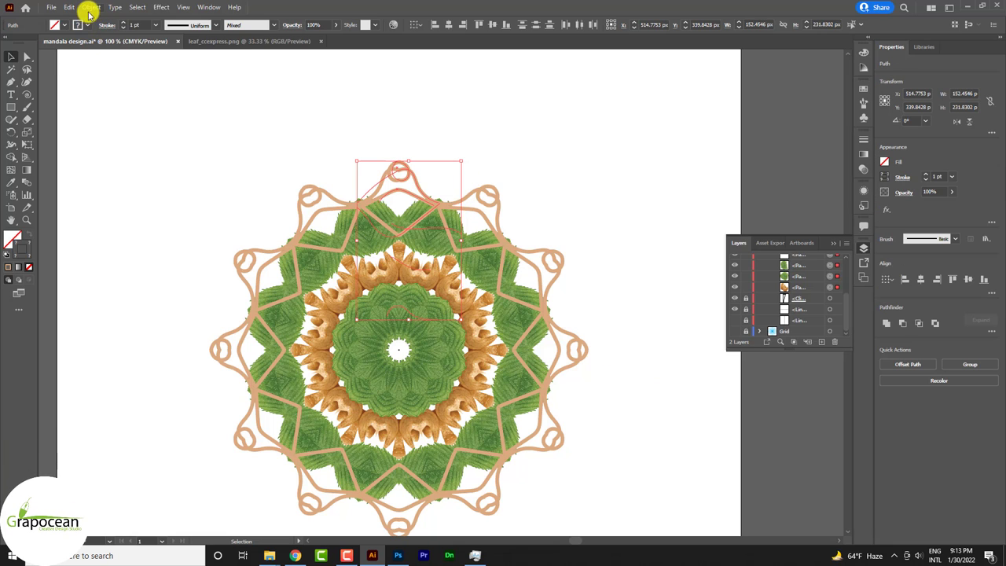
pyautogui.click(90, 8)
pyautogui.click(90, 8)
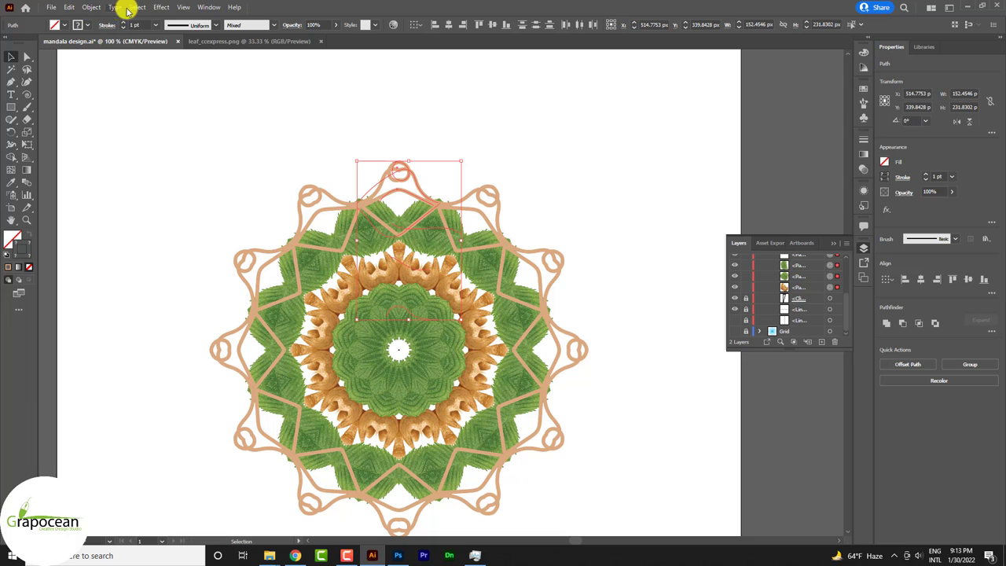
pyautogui.click(160, 8)
pyautogui.click(160, 8)
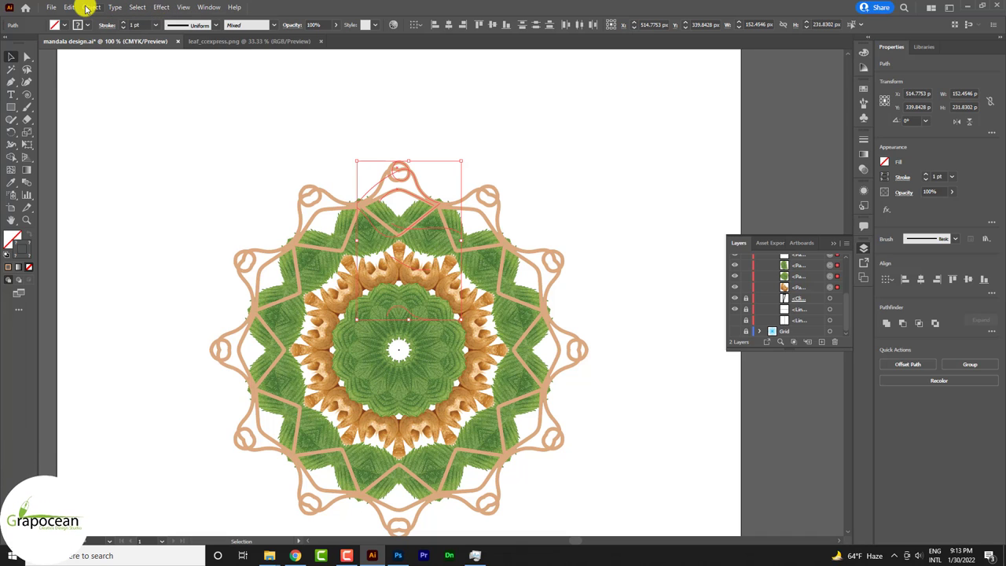
pyautogui.click(89, 8)
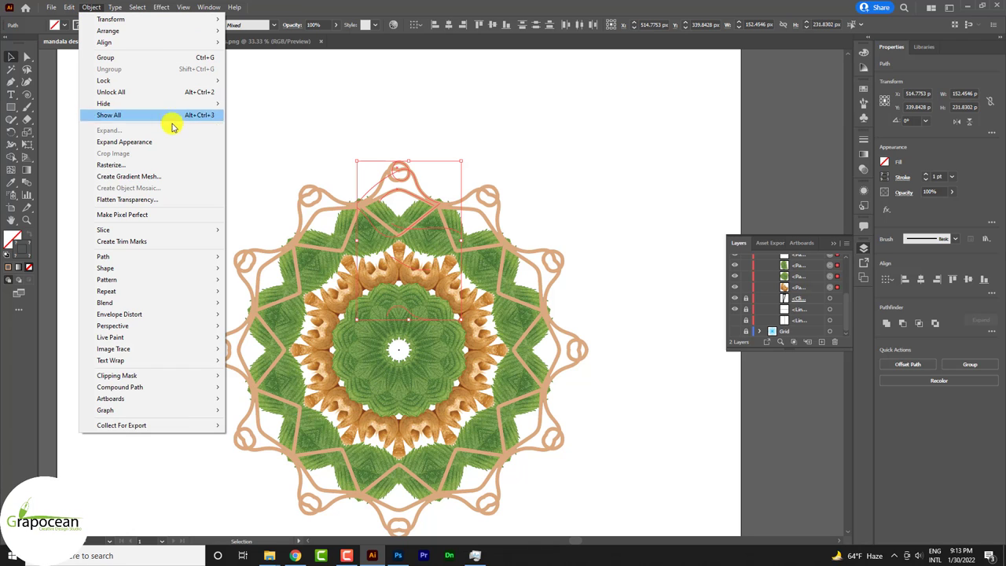
pyautogui.click(155, 143)
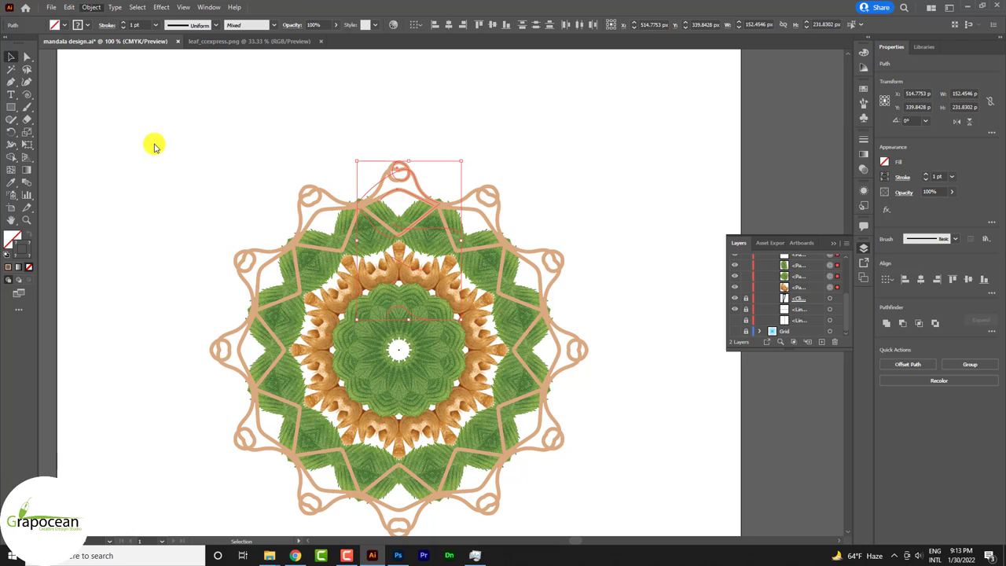
# - Select all the Layer 2 artwork and toggle its edge display
pyautogui.click(155, 146)
pyautogui.click(476, 371)
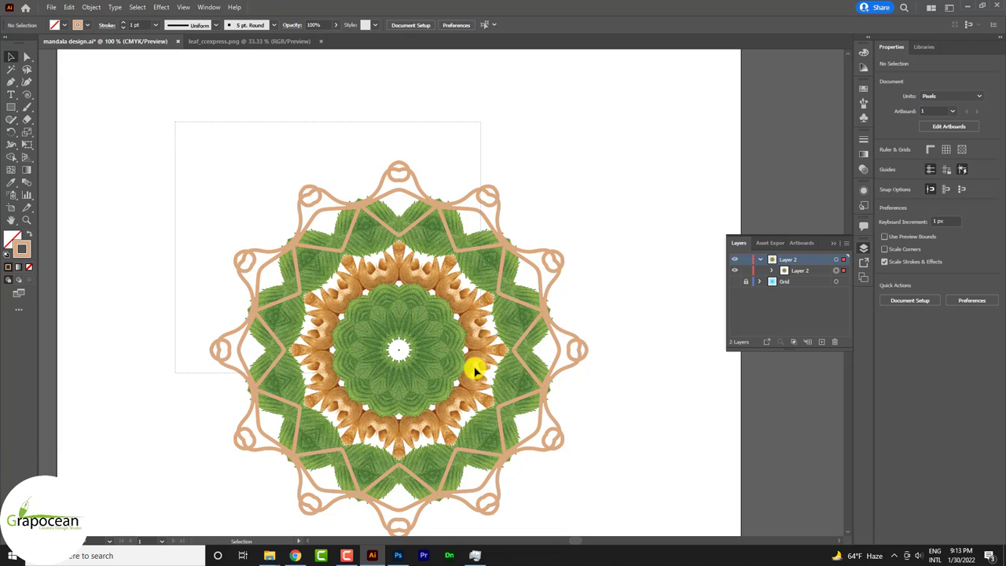
pyautogui.hotkey('ctrl', 'h')
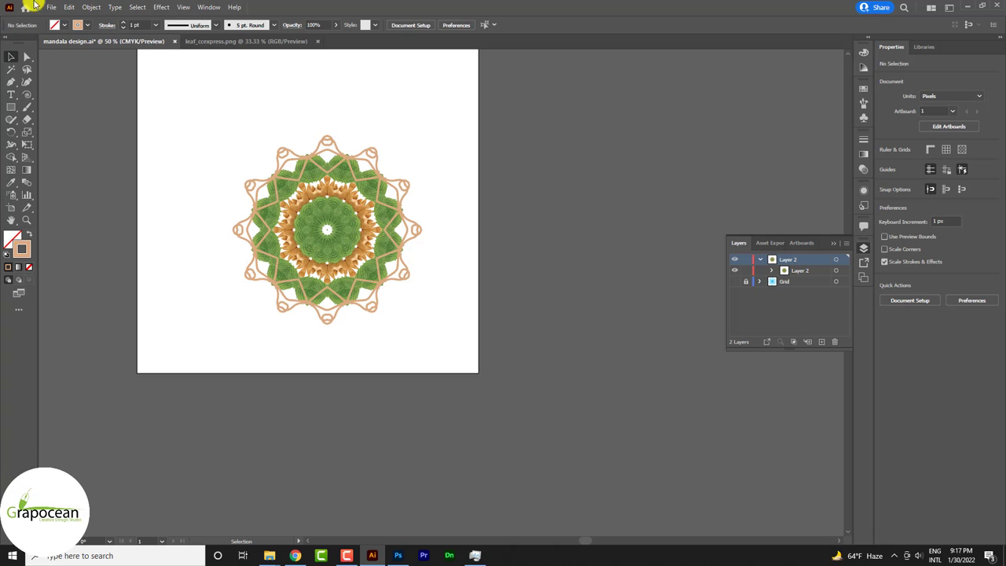
pyautogui.click(51, 7)
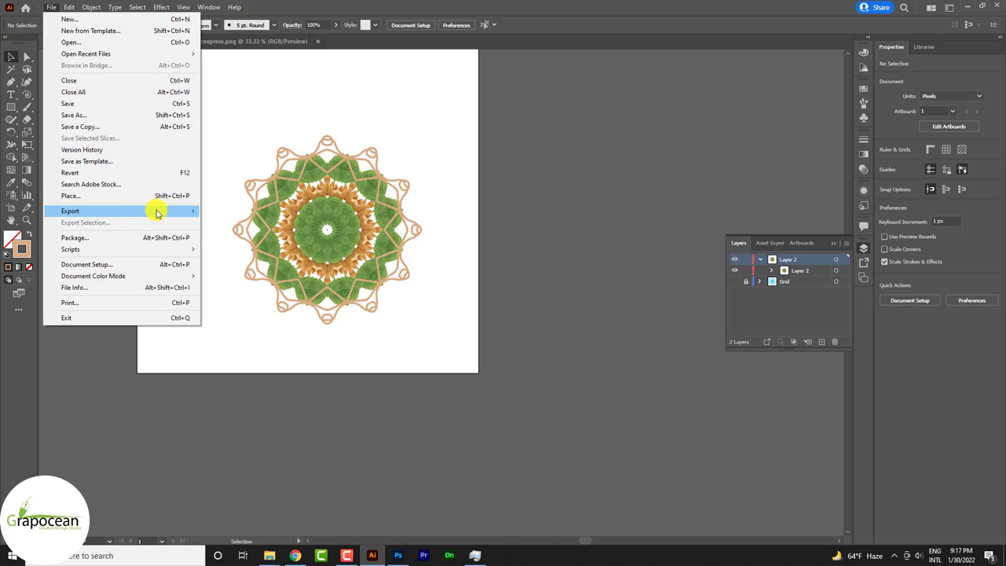
# - Export the mandala as PNG 'dfsd' at 300 ppi, transparent, into the pouch packaging design folder
pyautogui.moveTo(70, 211)
pyautogui.click(224, 223)
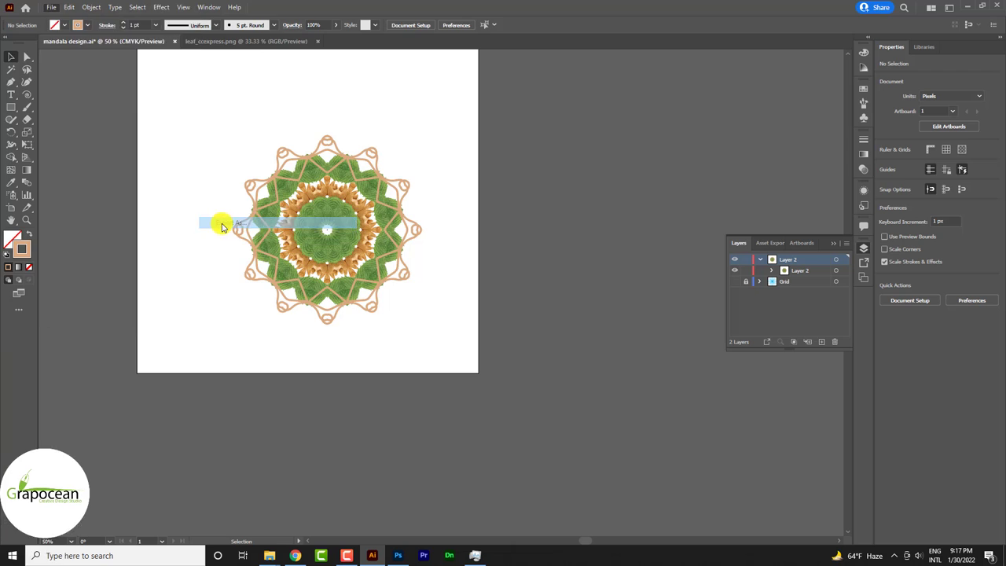
pyautogui.click(321, 243)
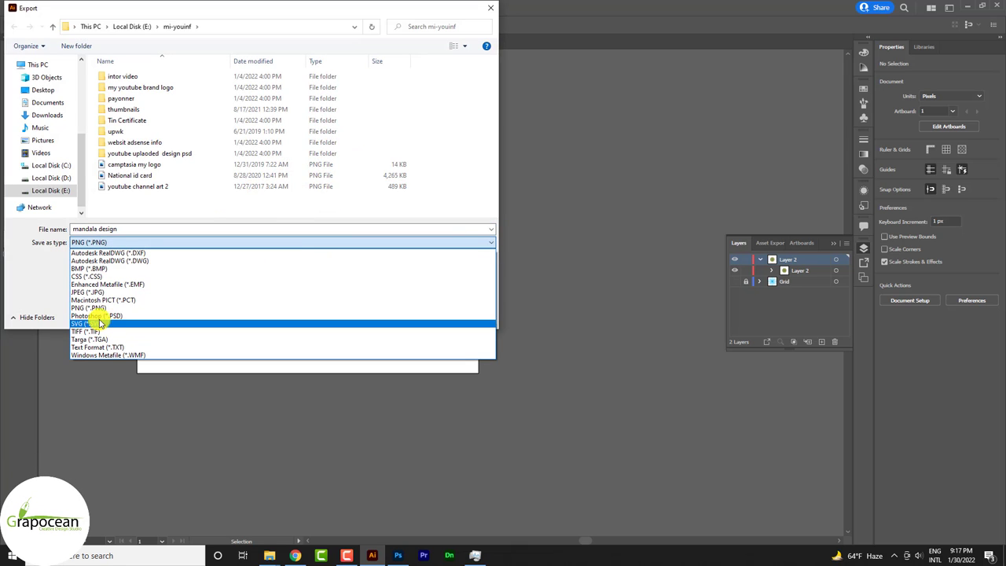
pyautogui.click(112, 309)
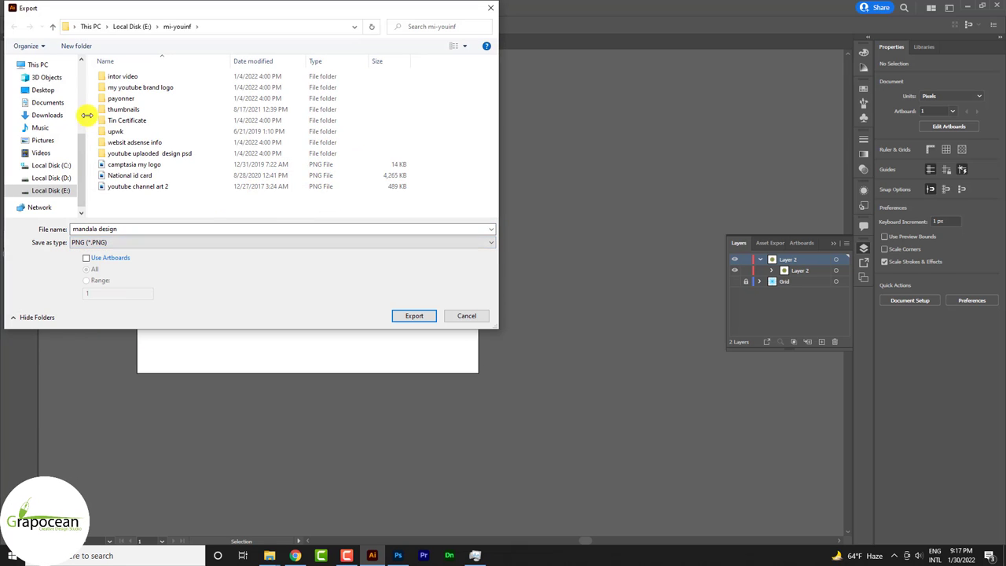
pyautogui.moveTo(84, 155); pyautogui.dragTo(81, 82)
pyautogui.click(45, 61)
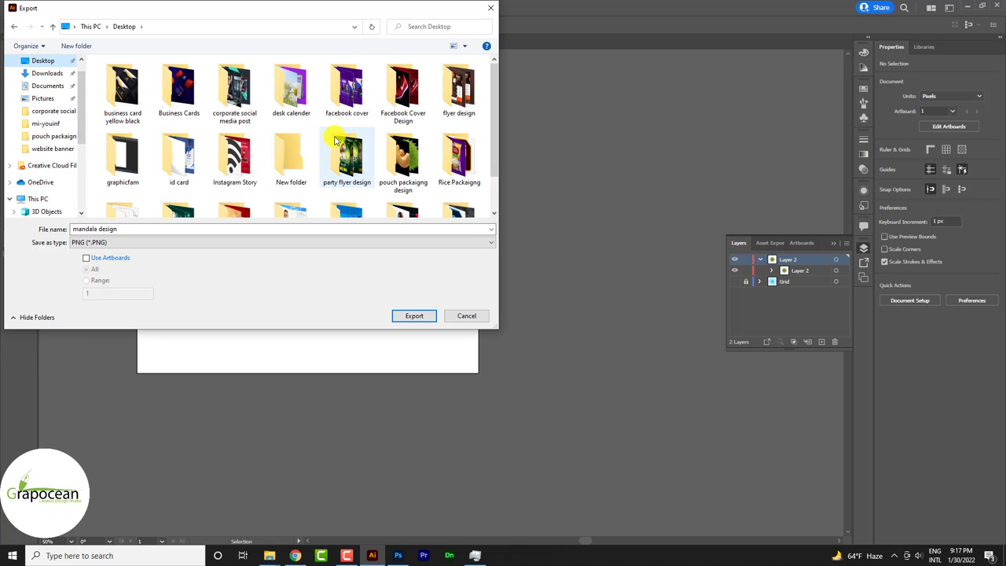
pyautogui.doubleClick(405, 156)
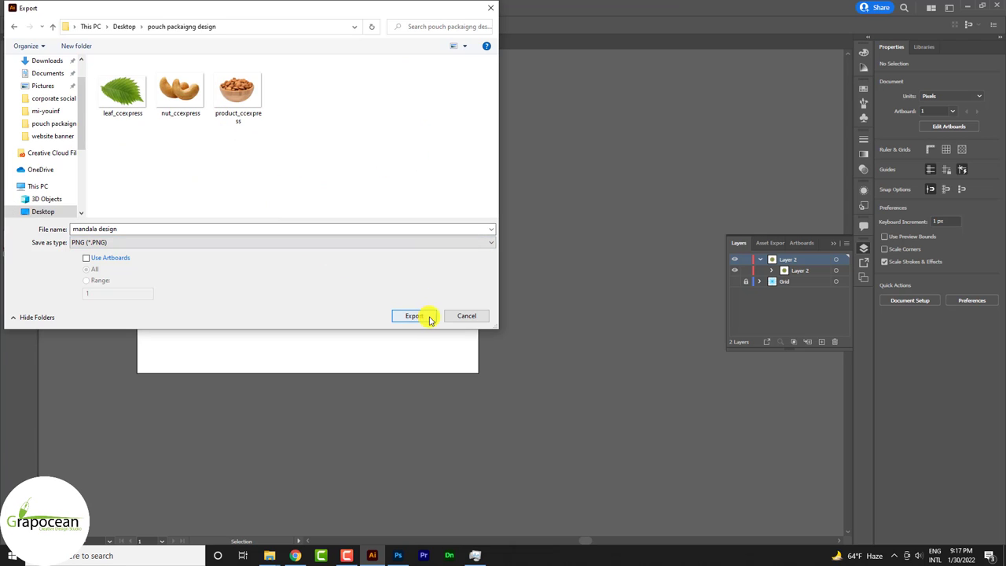
pyautogui.tripleClick(139, 229)
pyautogui.write('dfsd')
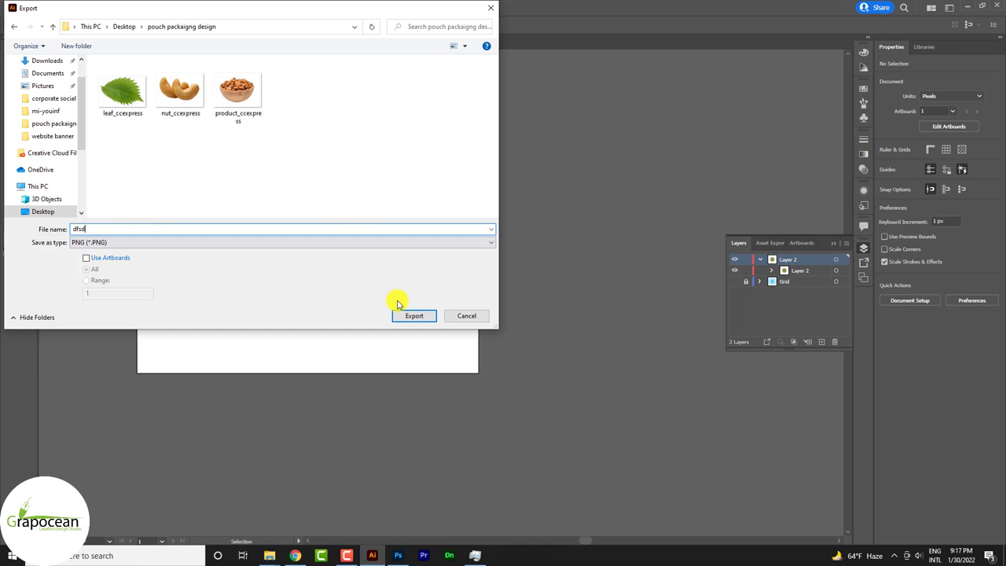
pyautogui.click(413, 317)
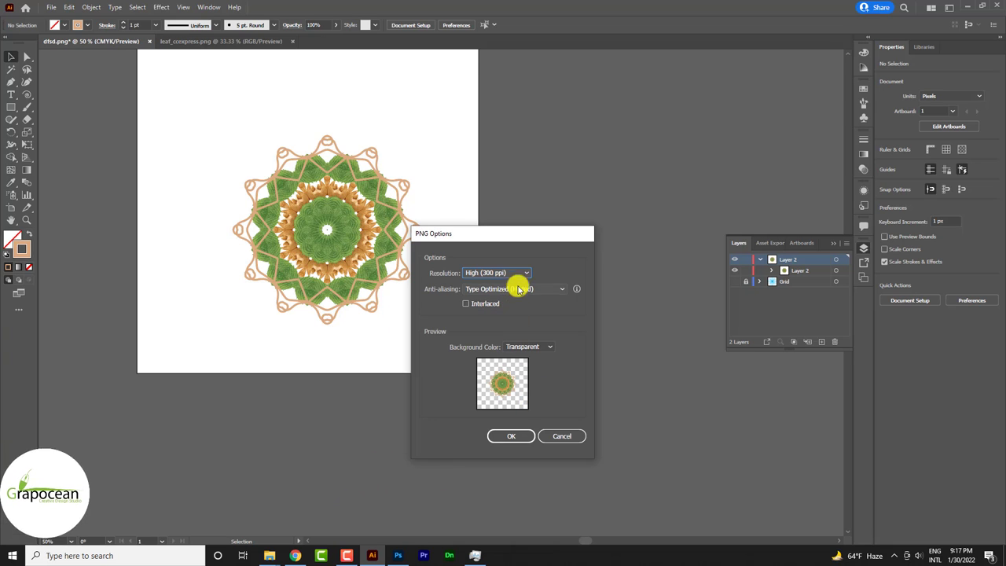
pyautogui.click(512, 438)
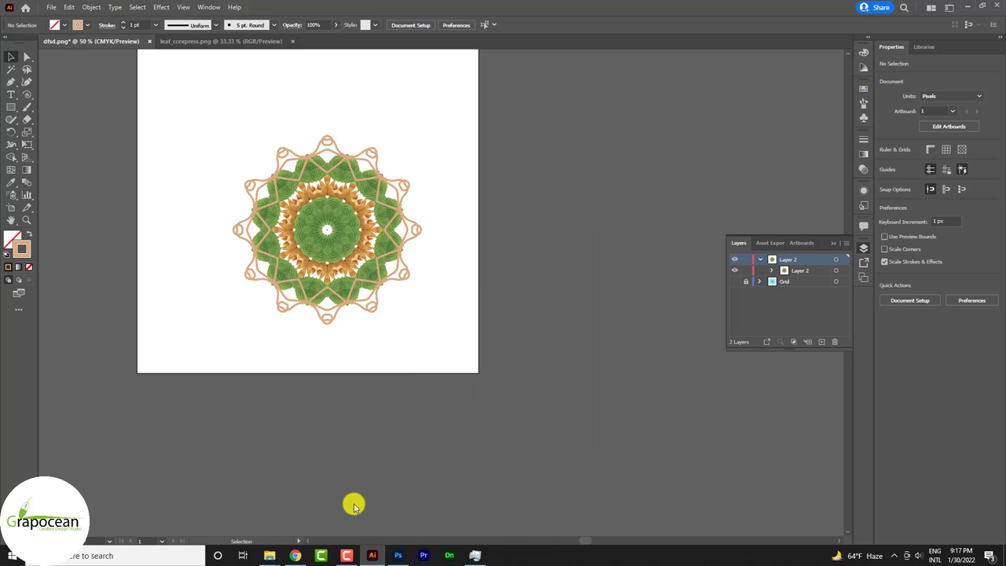
# - Return to the Photoshop pouch design and accept the chosen background colour
pyautogui.click(398, 556)
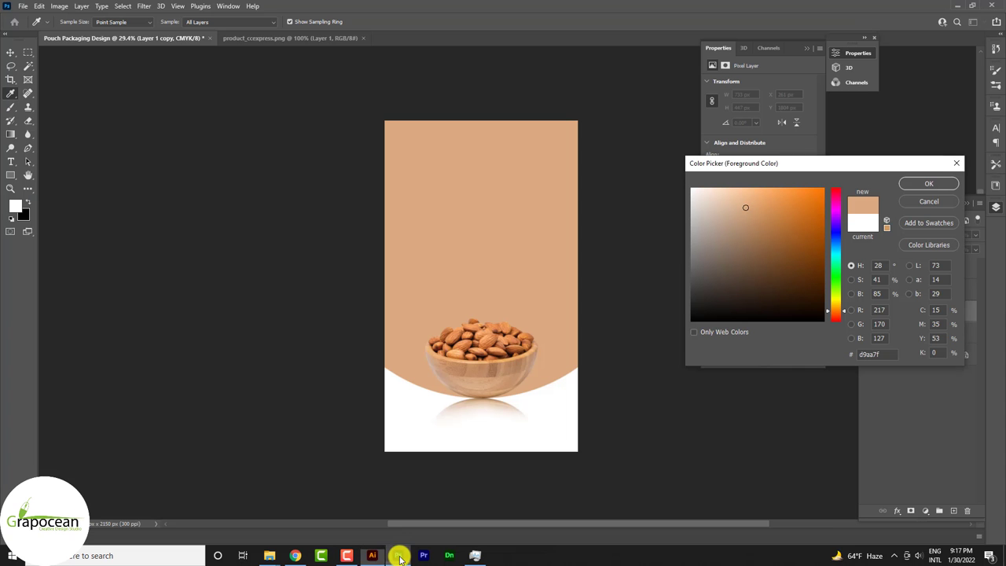
pyautogui.click(23, 6)
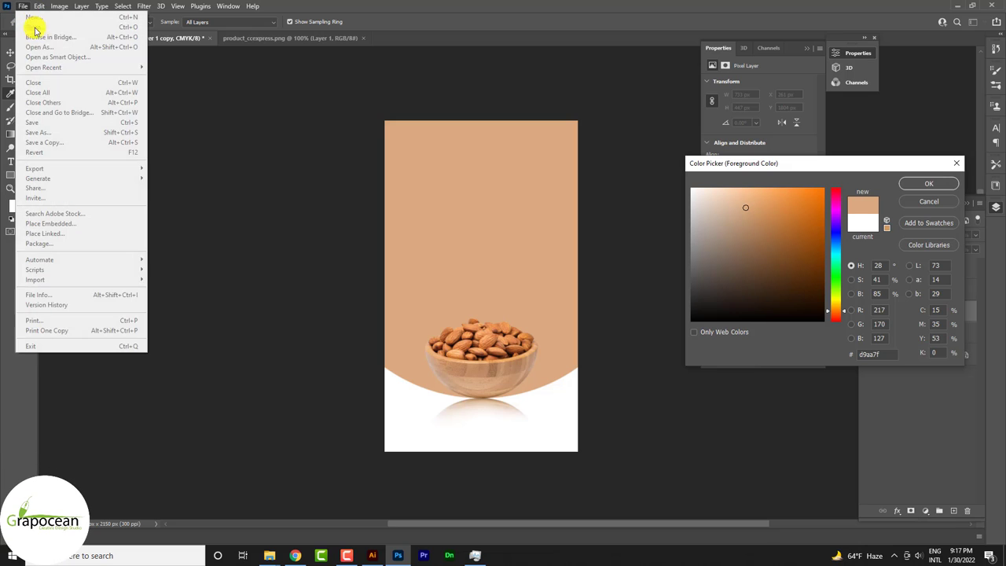
pyautogui.click(482, 232)
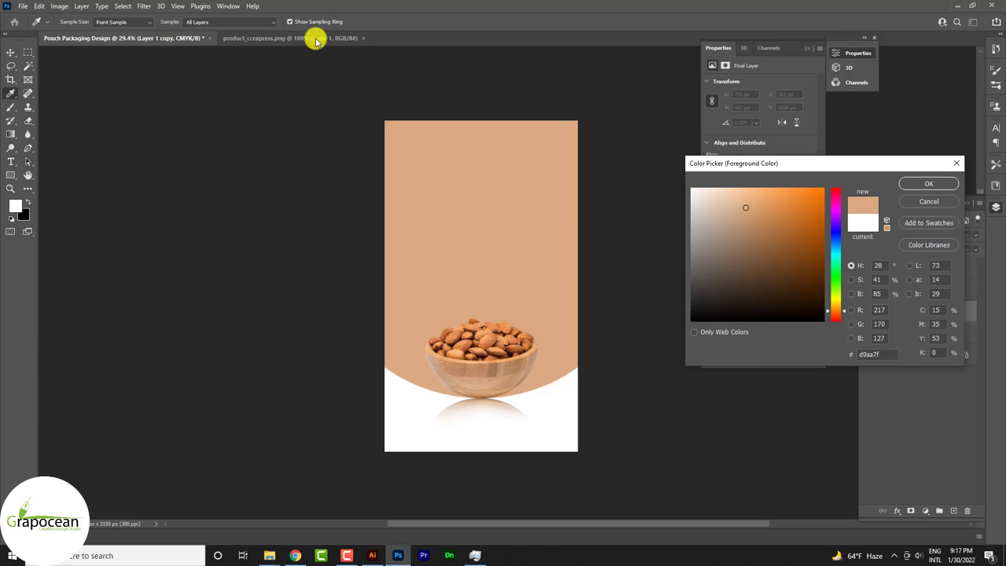
pyautogui.click(23, 6)
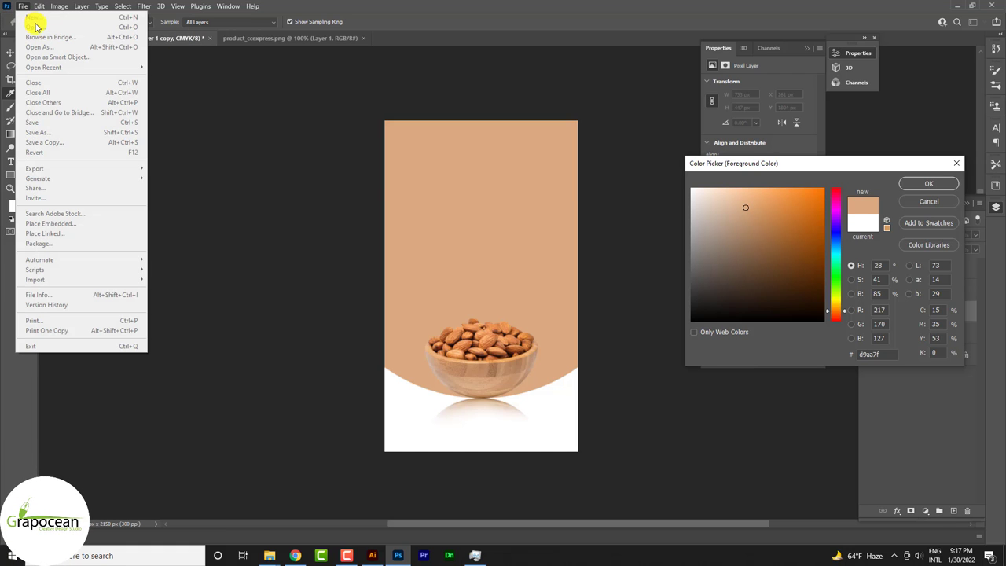
pyautogui.click(489, 317)
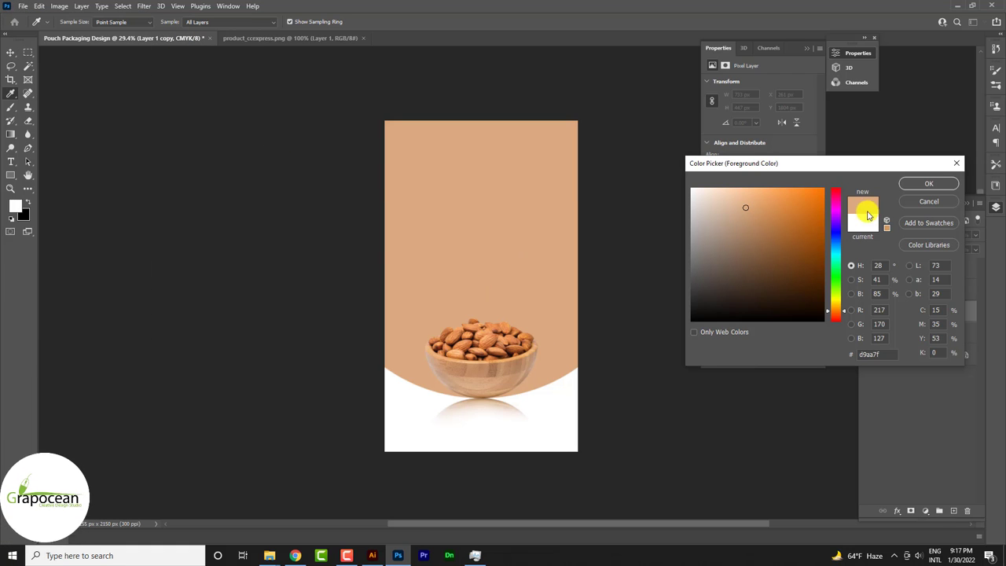
pyautogui.click(928, 185)
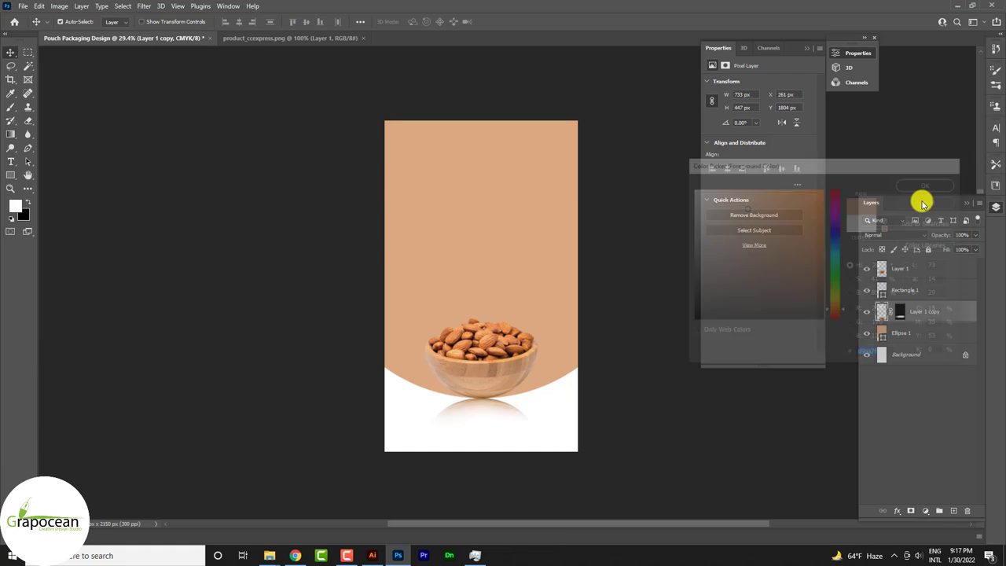
# - Open dfsd.png and drag its mandala into the Pouch Packaging Design
pyautogui.click(23, 6)
pyautogui.click(33, 28)
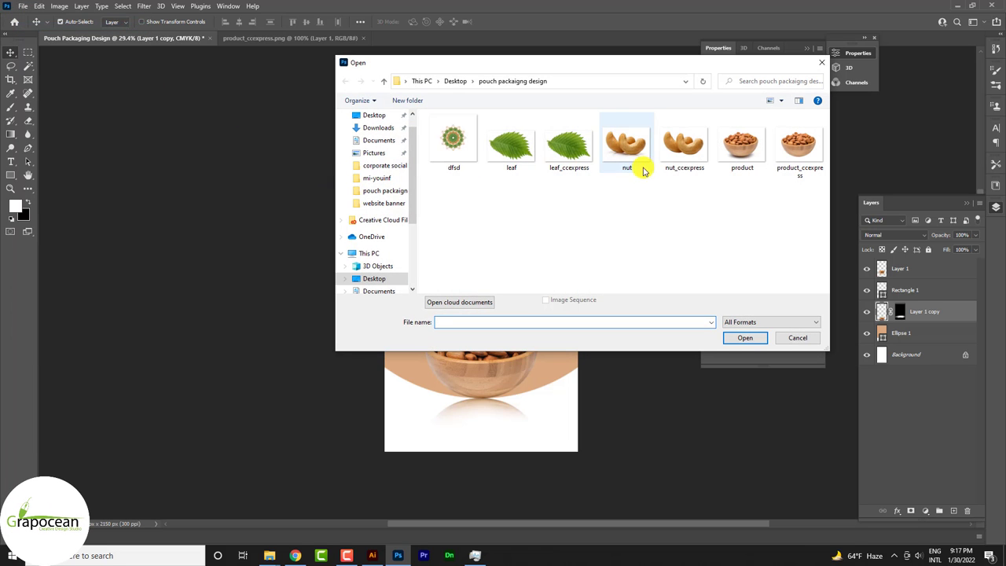
pyautogui.click(456, 135)
pyautogui.click(747, 338)
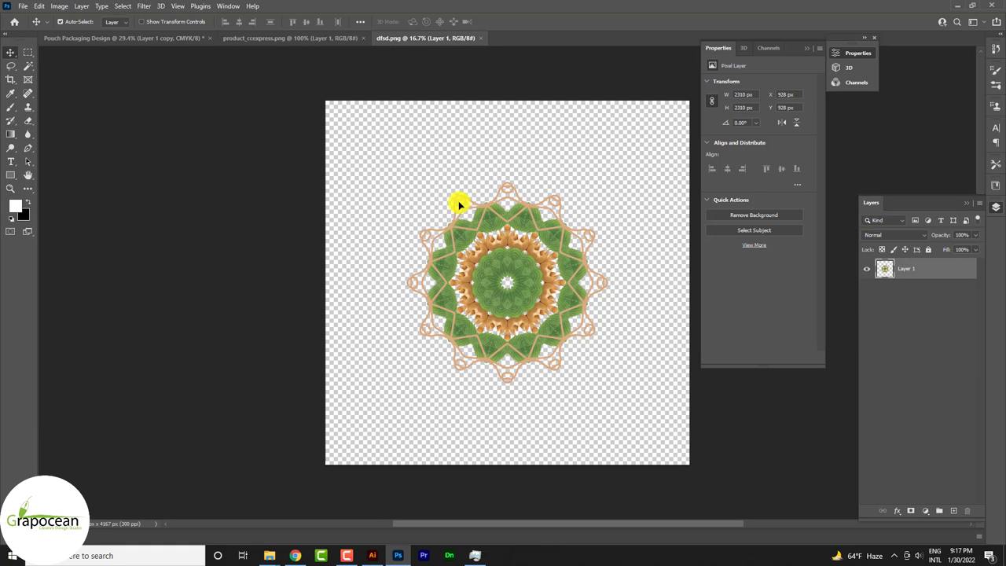
pyautogui.moveTo(460, 202)
pyautogui.mouseDown()
pyautogui.moveTo(135, 35)
pyautogui.moveTo(483, 238)
pyautogui.mouseUp()
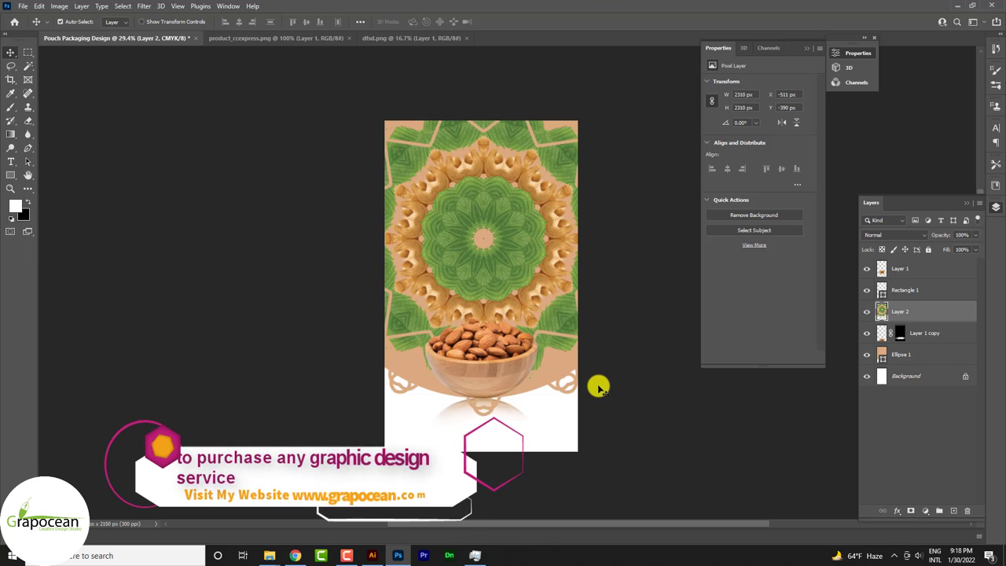
# - Shrink the mandala to the pouch width and move it up above the almond bowl
pyautogui.hotkey('ctrl', 't')
pyautogui.moveTo(667, 419); pyautogui.dragTo(530, 351)
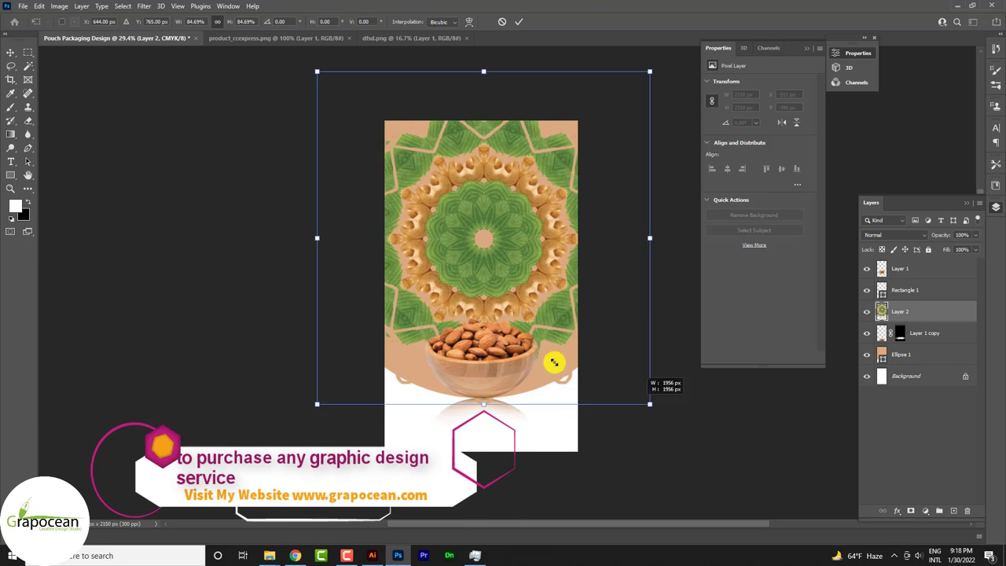
pyautogui.scroll(2, 516, 254)
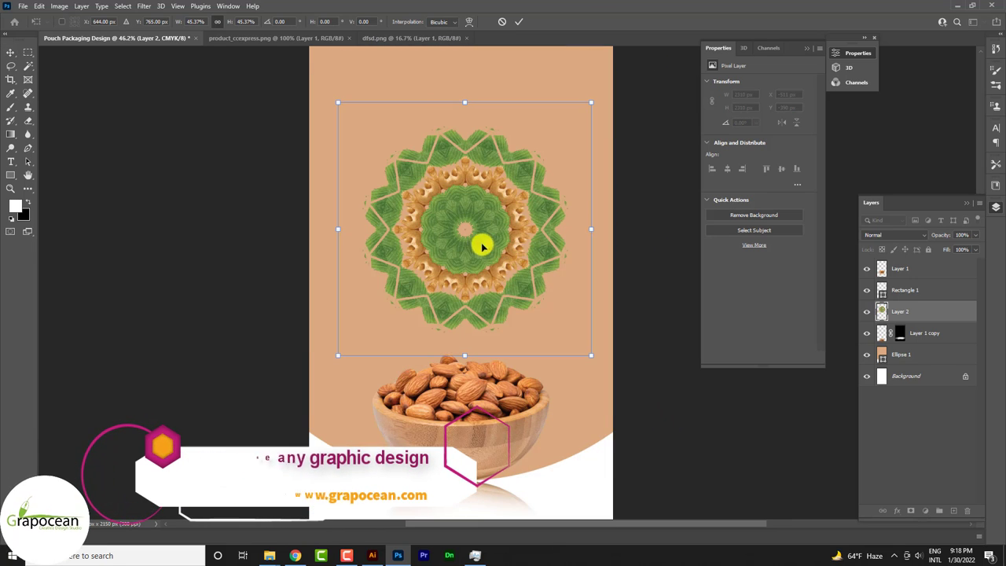
pyautogui.moveTo(479, 243); pyautogui.dragTo(477, 191)
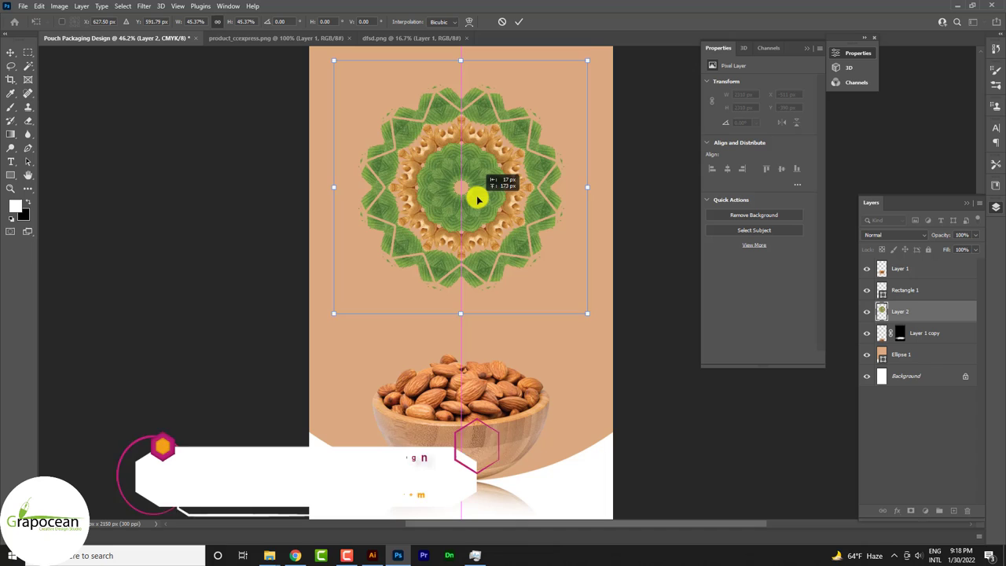
pyautogui.click(519, 22)
pyautogui.scroll(-3, 581, 391)
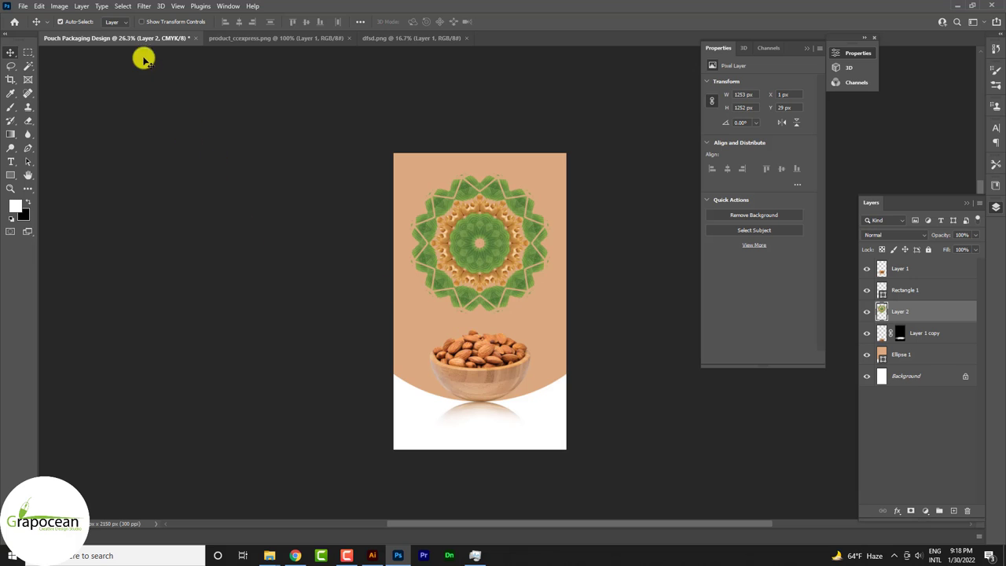
pyautogui.click(234, 39)
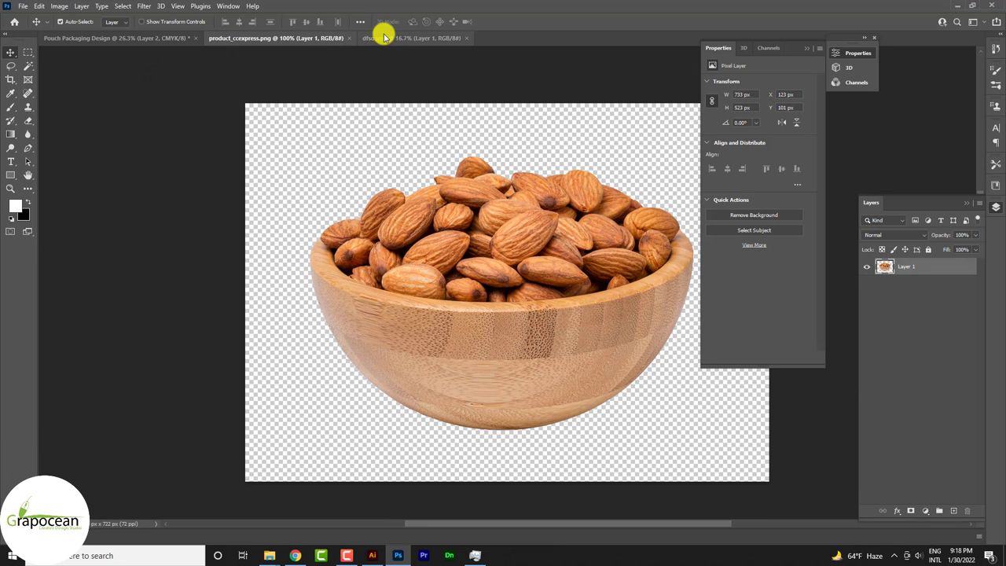
# - Open the leaf and cashew images together from disk
pyautogui.click(389, 38)
pyautogui.click(236, 38)
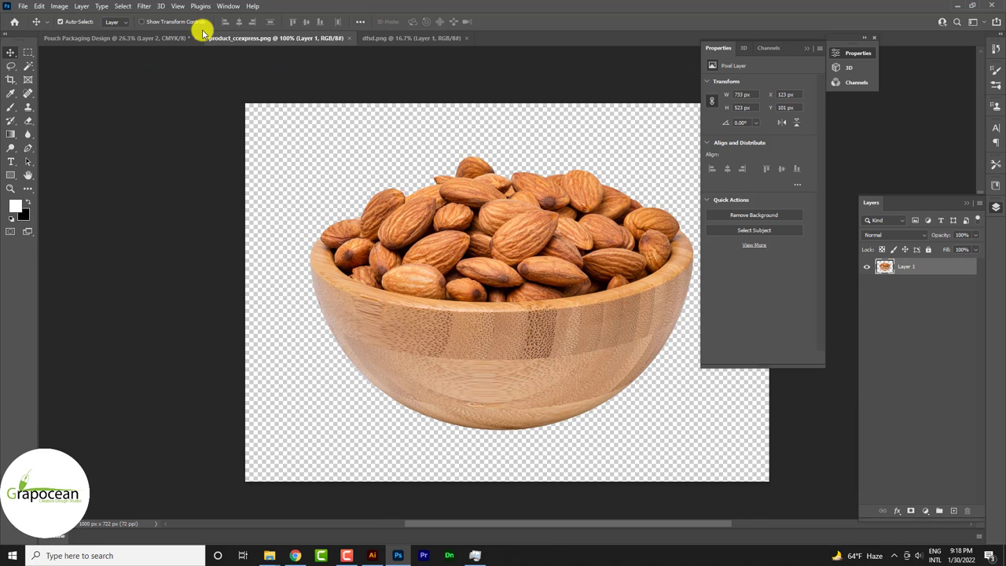
pyautogui.click(150, 37)
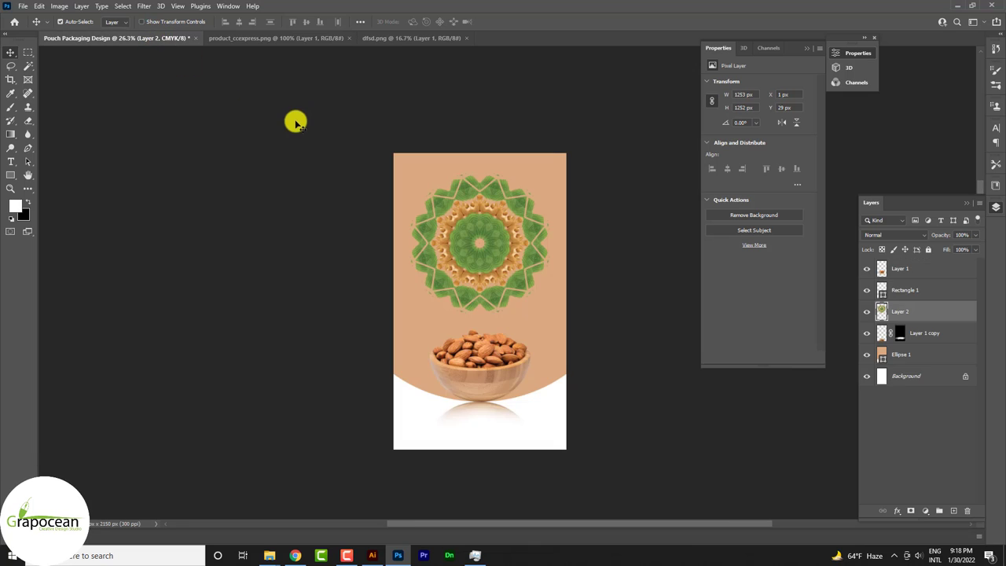
pyautogui.click(30, 8)
pyautogui.click(35, 28)
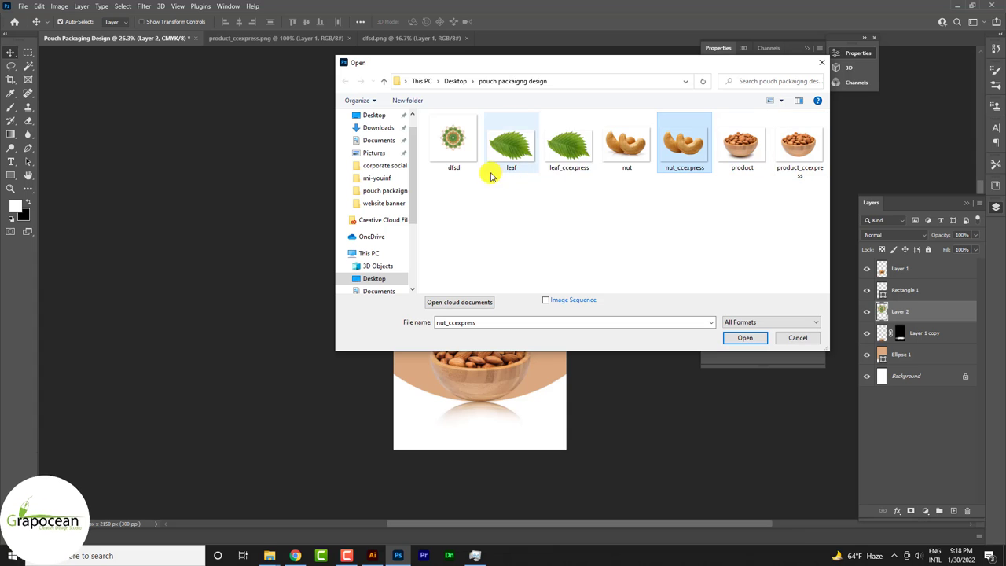
pyautogui.click(760, 339)
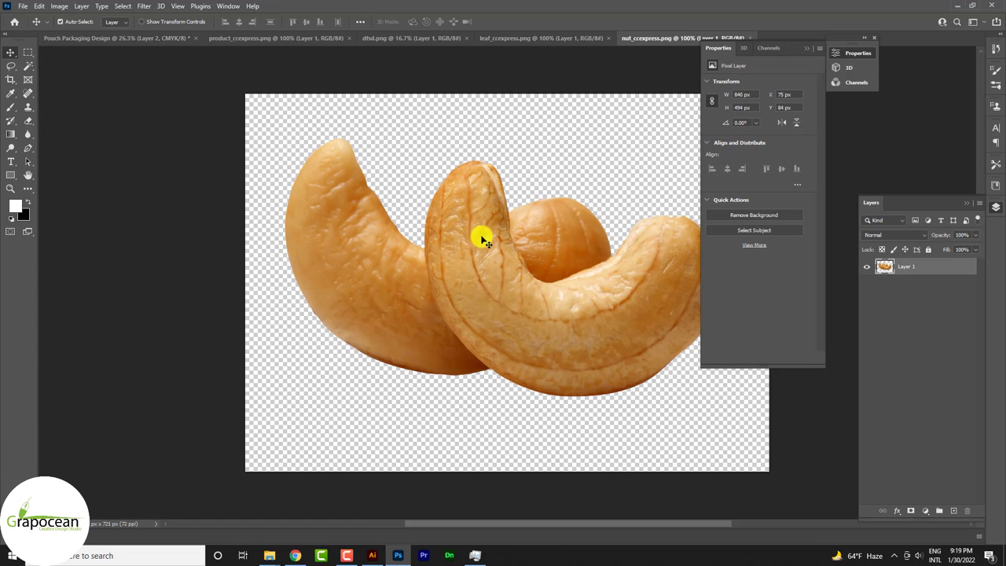
# - Place the cashews beside the almond bowl, resized and rotated to about 27°
pyautogui.moveTo(482, 240); pyautogui.dragTo(139, 41)
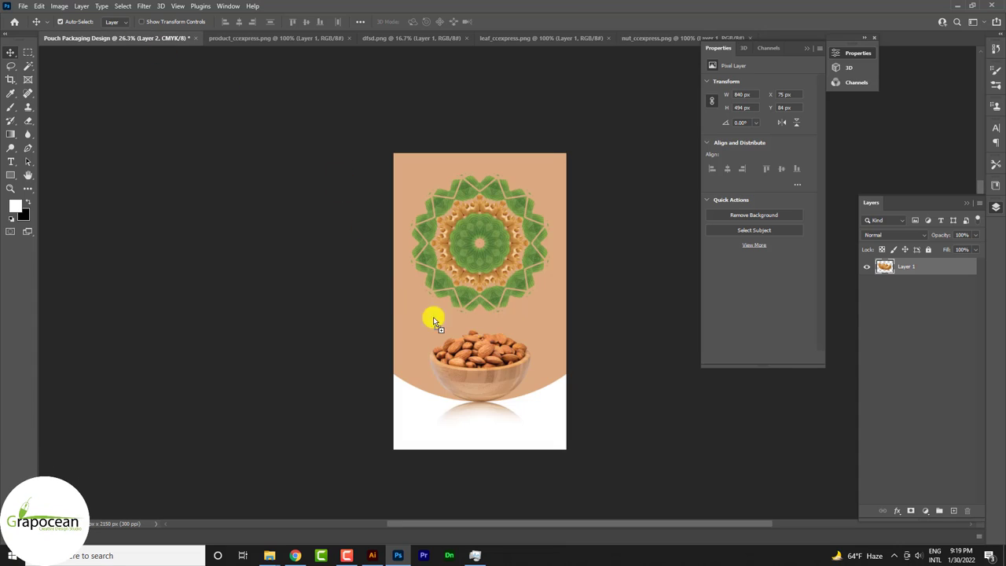
pyautogui.moveTo(433, 318); pyautogui.dragTo(534, 348)
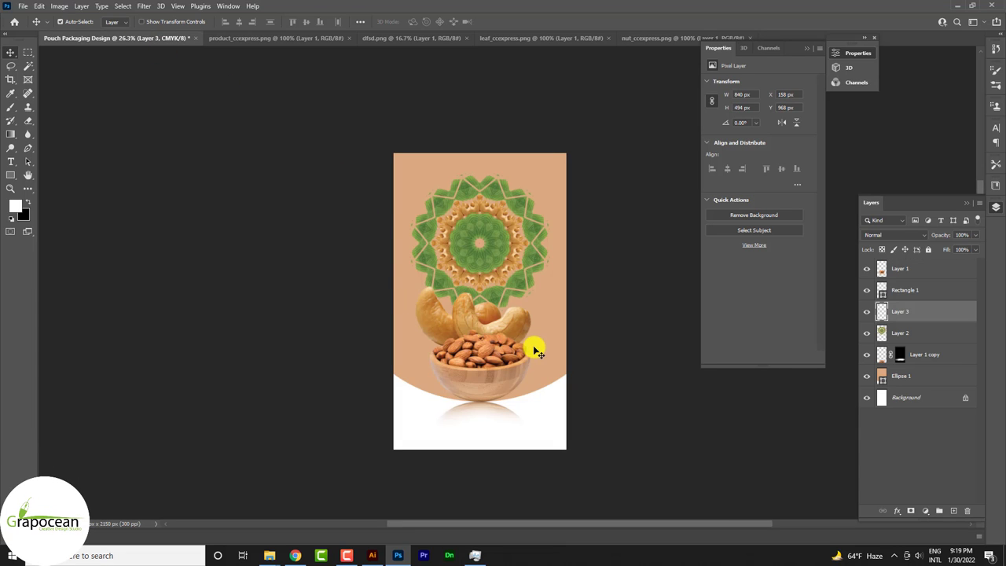
pyautogui.hotkey('ctrl', 't')
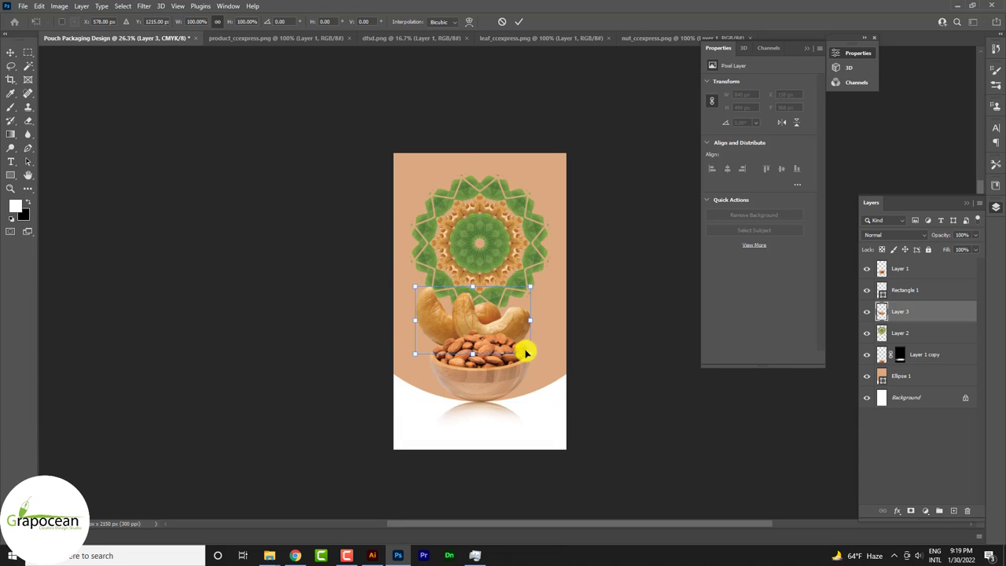
pyautogui.scroll(1, 533, 357)
pyautogui.moveTo(513, 348)
pyautogui.mouseDown()
pyautogui.moveTo(503, 348)
pyautogui.moveTo(526, 312)
pyautogui.moveTo(493, 276)
pyautogui.moveTo(530, 313)
pyautogui.moveTo(527, 334)
pyautogui.mouseUp()
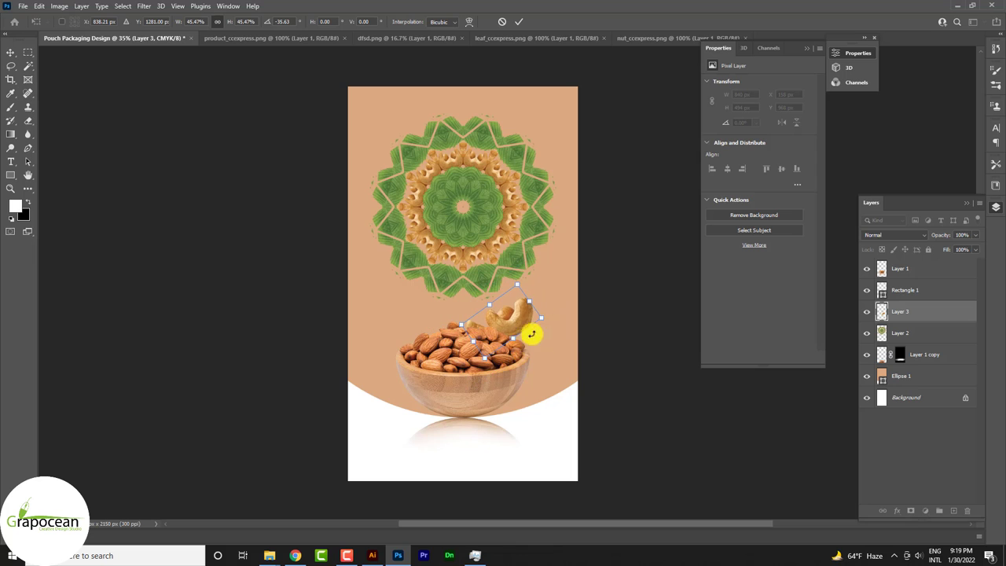
pyautogui.moveTo(554, 368)
pyautogui.mouseDown()
pyautogui.moveTo(522, 420)
pyautogui.moveTo(532, 421)
pyautogui.mouseUp()
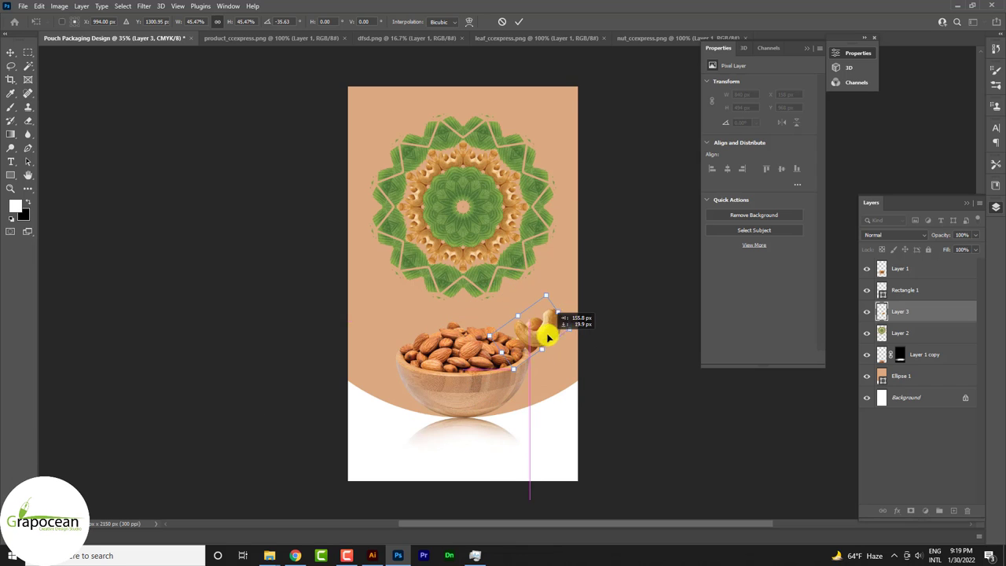
pyautogui.moveTo(561, 320)
pyautogui.mouseDown()
pyautogui.moveTo(534, 364)
pyautogui.moveTo(545, 337)
pyautogui.moveTo(549, 375)
pyautogui.mouseUp()
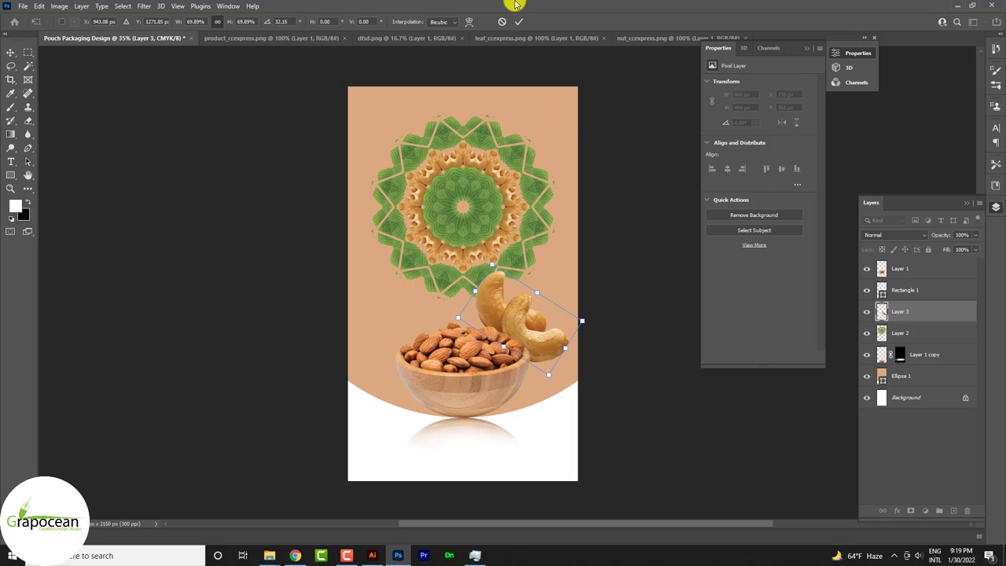
pyautogui.click(520, 22)
pyautogui.click(618, 38)
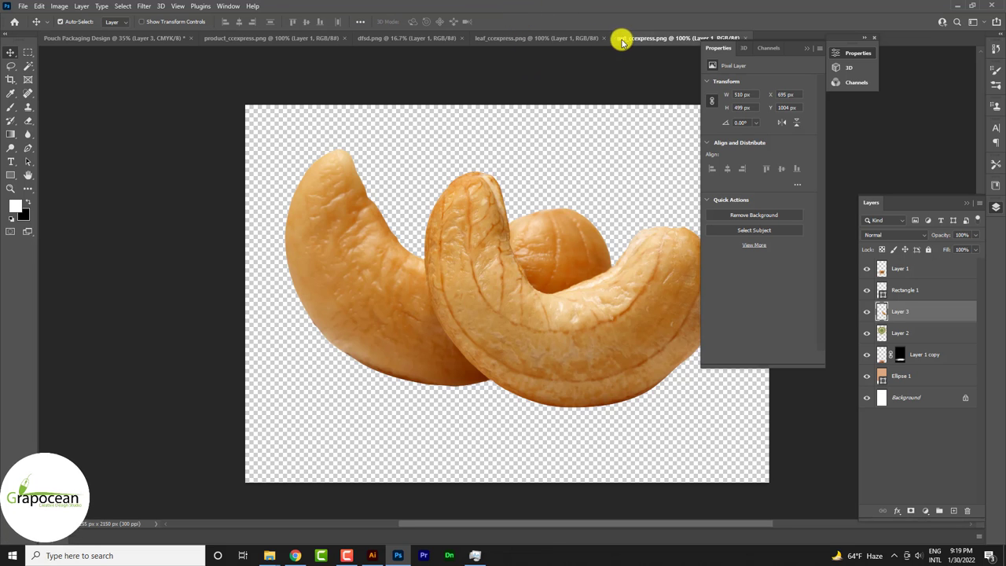
# - Bring the fern leaf into the pouch and rotate it to fan up behind the bowl
pyautogui.click(540, 38)
pyautogui.moveTo(550, 203); pyautogui.dragTo(442, 315)
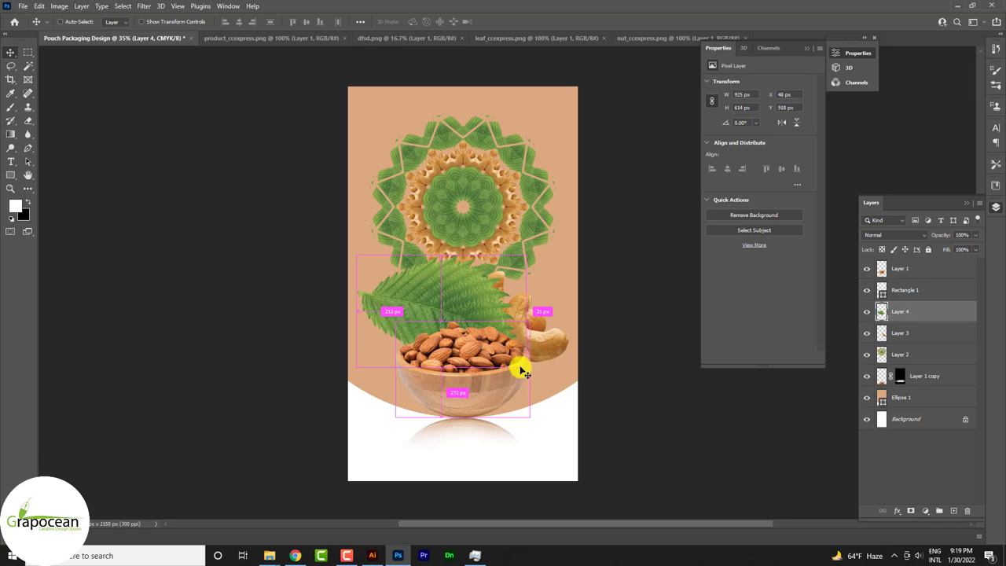
pyautogui.hotkey('ctrl', 't')
pyautogui.moveTo(587, 423); pyautogui.dragTo(333, 235)
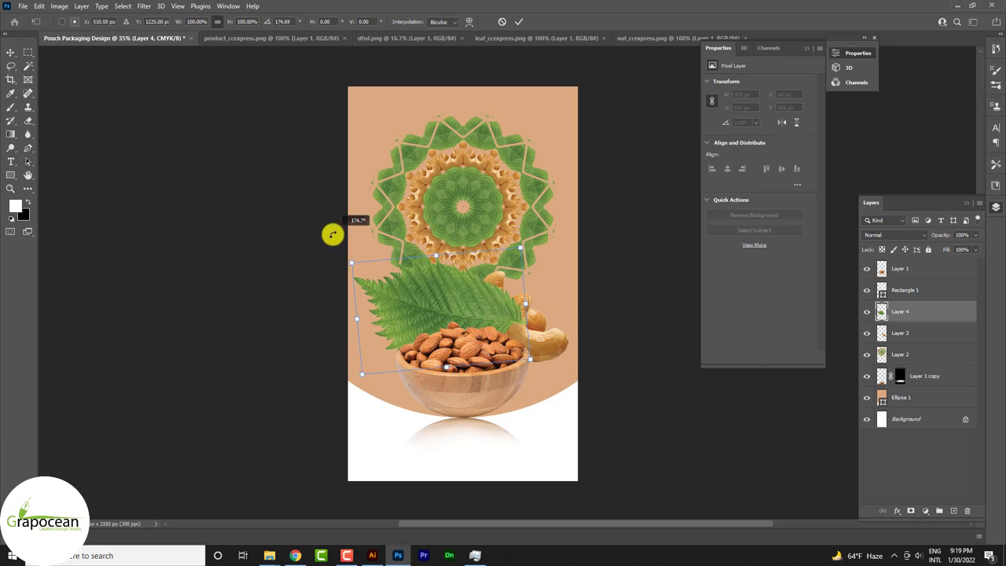
pyautogui.moveTo(333, 234); pyautogui.dragTo(430, 252)
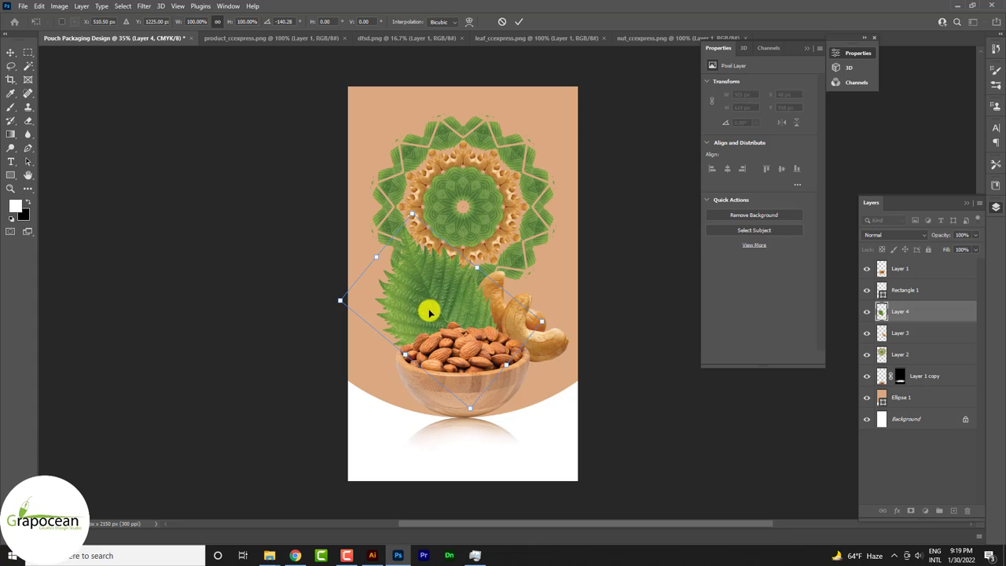
pyautogui.moveTo(430, 312); pyautogui.dragTo(437, 318)
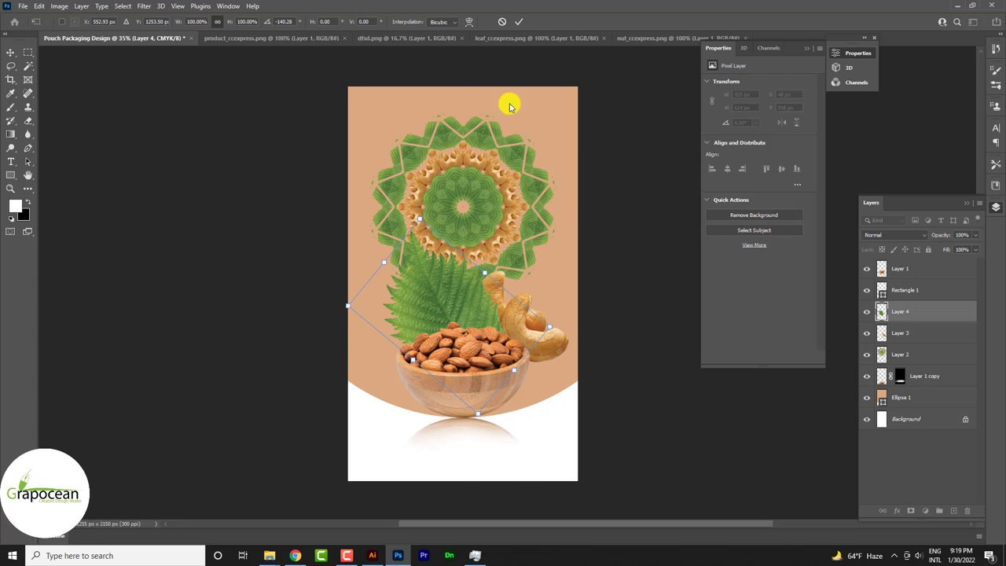
pyautogui.click(519, 21)
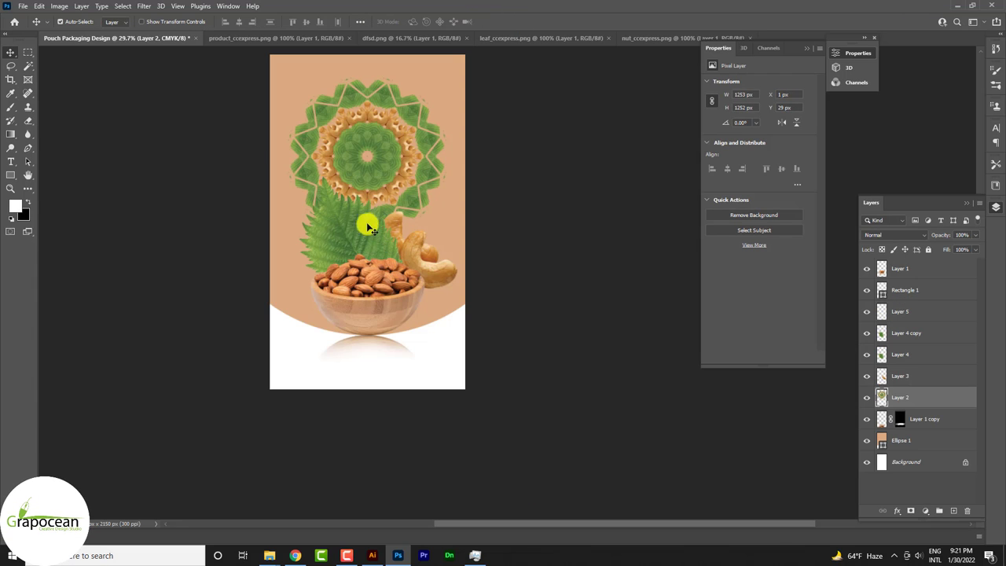
# - Shrink a copy of the leaf to about 60 percent and flip it horizontally
pyautogui.moveTo(370, 226)
pyautogui.mouseDown()
pyautogui.moveTo(356, 199)
pyautogui.moveTo(385, 196)
pyautogui.mouseUp()
pyautogui.hotkey('ctrl', 't')
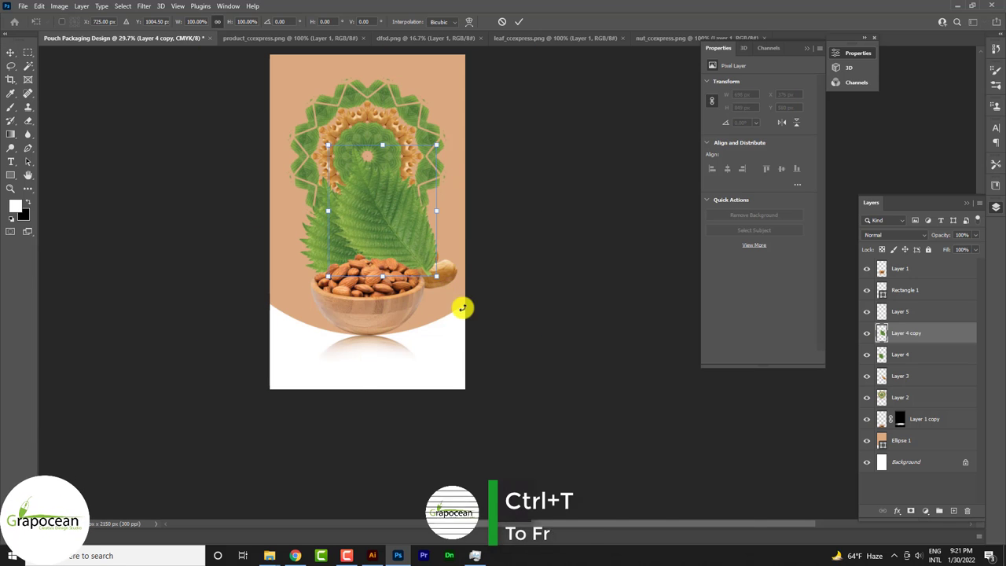
pyautogui.moveTo(437, 276); pyautogui.dragTo(395, 270)
pyautogui.keyDown('alt'); pyautogui.scroll(2, 377, 219); pyautogui.keyUp('alt')
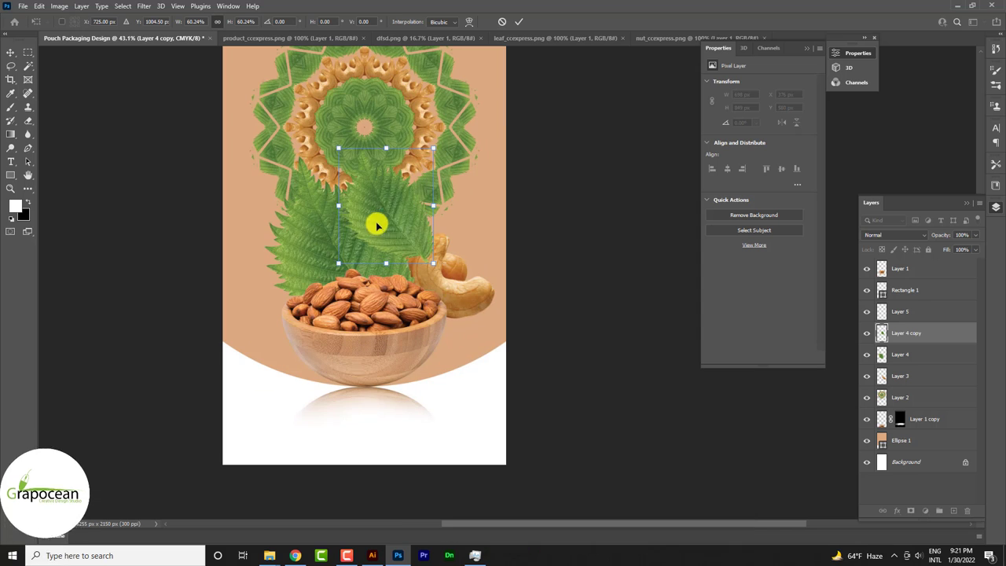
pyautogui.moveTo(377, 221); pyautogui.dragTo(275, 250)
pyautogui.rightClick(279, 251)
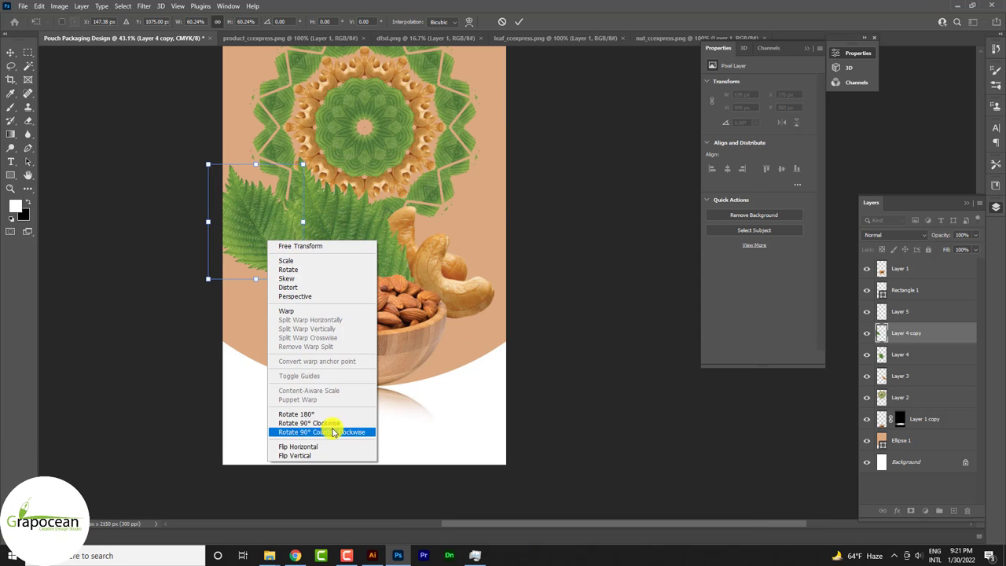
pyautogui.click(324, 448)
# - Make the mirrored leaf smaller and tilt it into the pouch's top-right corner
pyautogui.moveTo(265, 240); pyautogui.dragTo(496, 253)
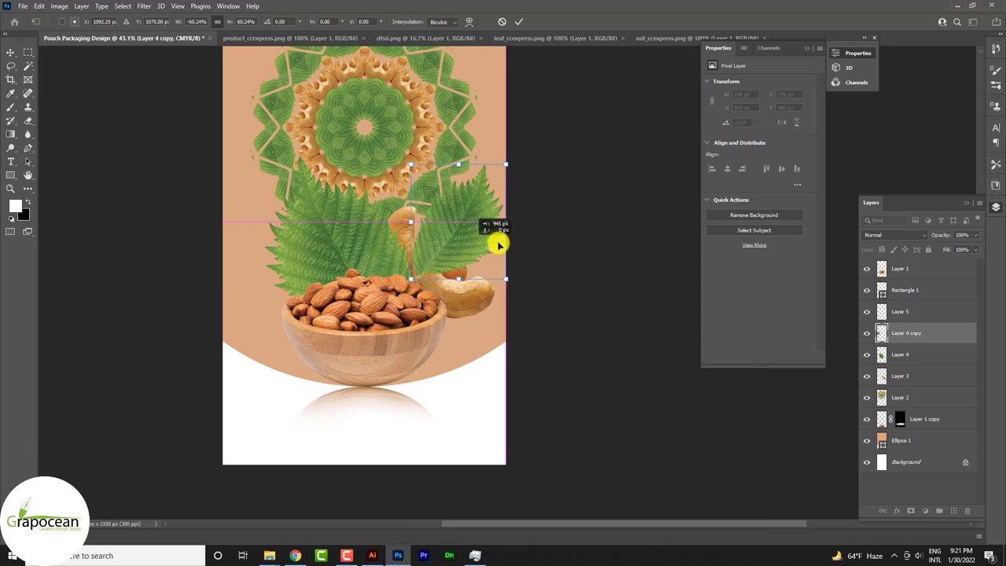
pyautogui.moveTo(541, 291)
pyautogui.mouseDown()
pyautogui.moveTo(464, 253)
pyautogui.moveTo(460, 150)
pyautogui.mouseUp()
pyautogui.scroll(3, 466, 220)
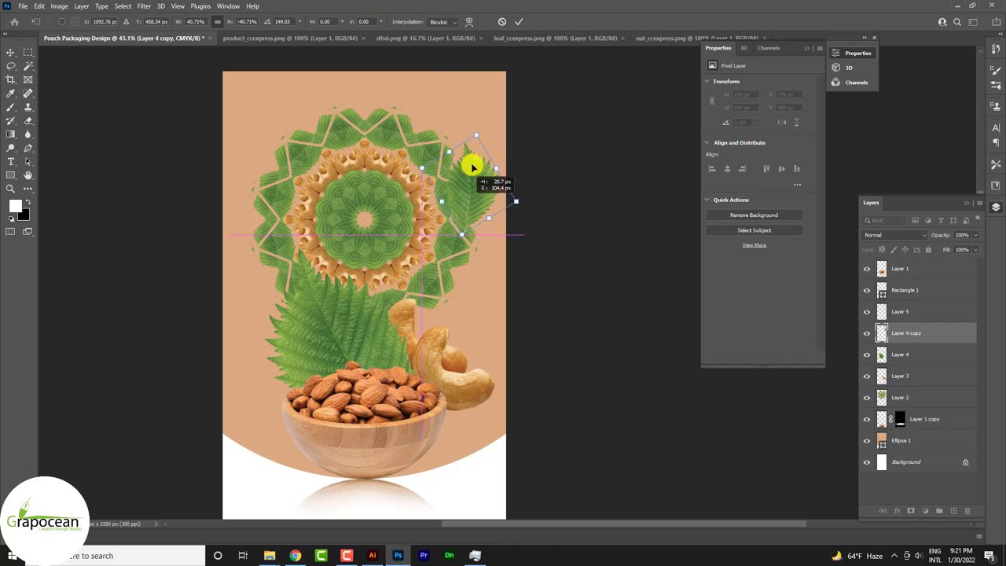
pyautogui.moveTo(472, 218)
pyautogui.mouseDown()
pyautogui.moveTo(483, 126)
pyautogui.moveTo(466, 109)
pyautogui.mouseUp()
pyautogui.moveTo(539, 139)
pyautogui.mouseDown()
pyautogui.moveTo(521, 150)
pyautogui.moveTo(485, 122)
pyautogui.mouseUp()
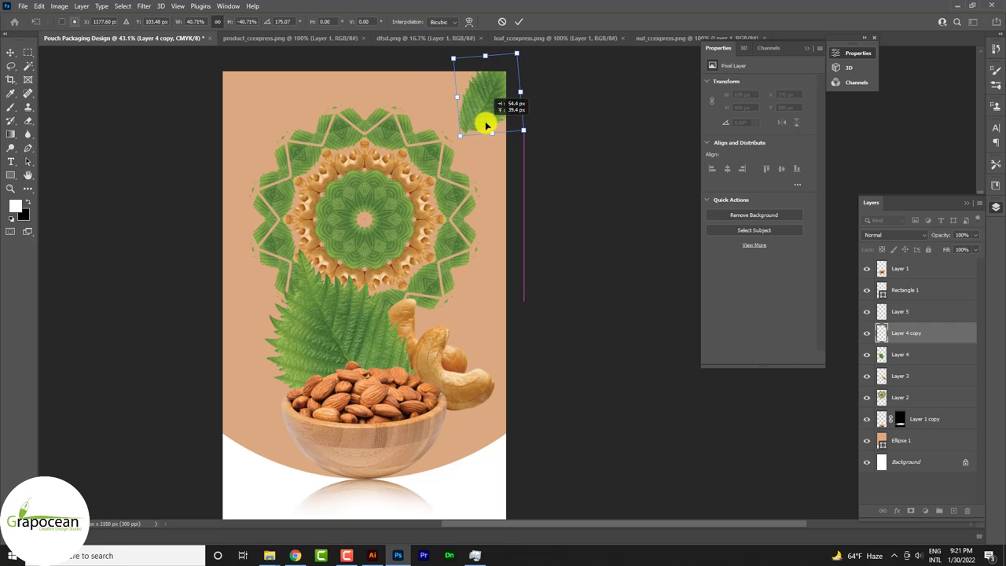
pyautogui.click(519, 21)
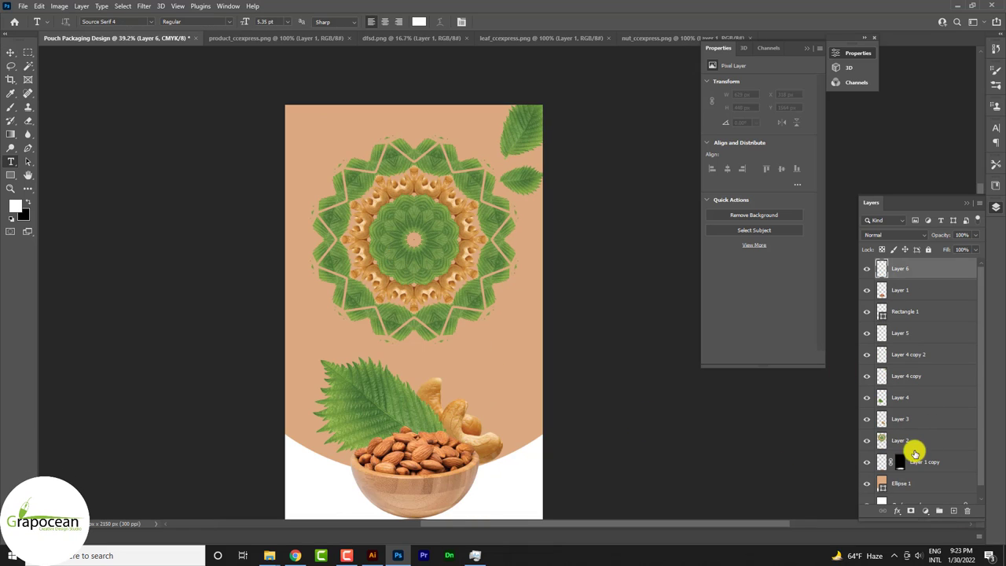
# - Mask a horizontal band out of the mandala on Layer 2 using an inverted rectangular selection
pyautogui.click(912, 445)
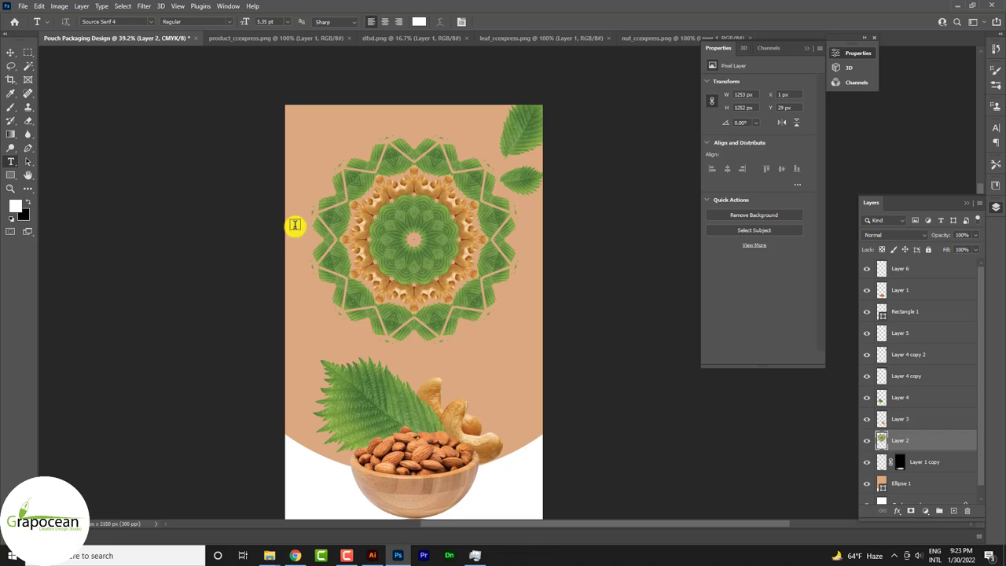
pyautogui.press('m')
pyautogui.moveTo(282, 217)
pyautogui.mouseDown()
pyautogui.moveTo(566, 265)
pyautogui.moveTo(639, 264)
pyautogui.mouseUp()
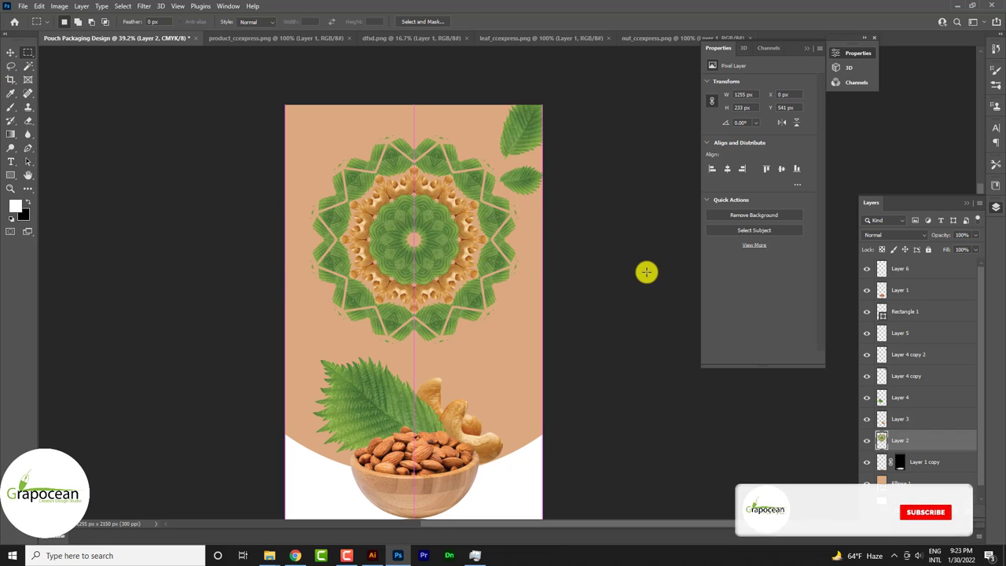
pyautogui.hotkey('ctrl', 'shift', 'i')
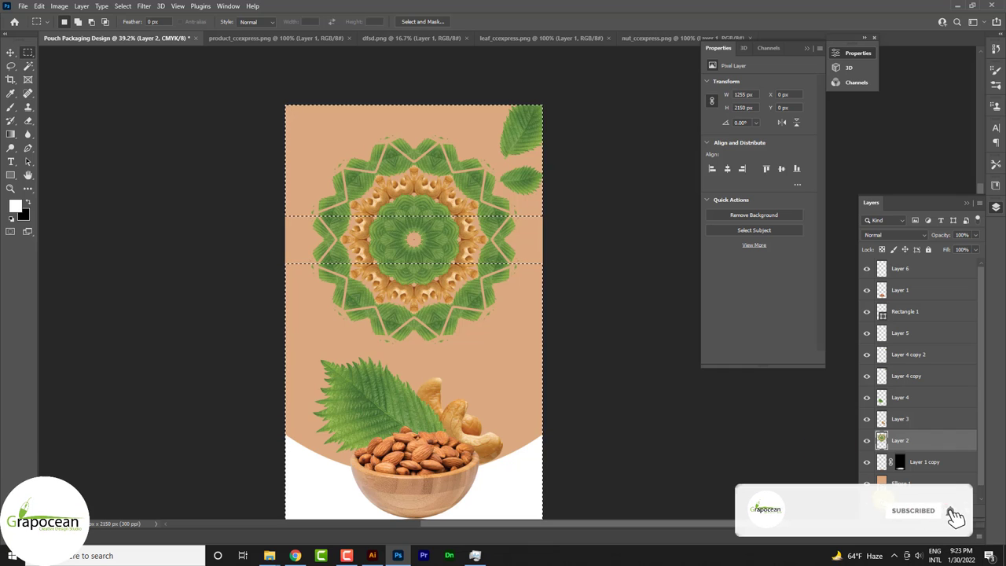
pyautogui.click(910, 511)
pyautogui.scroll(-2, 522, 320)
pyautogui.scroll(1, 530, 317)
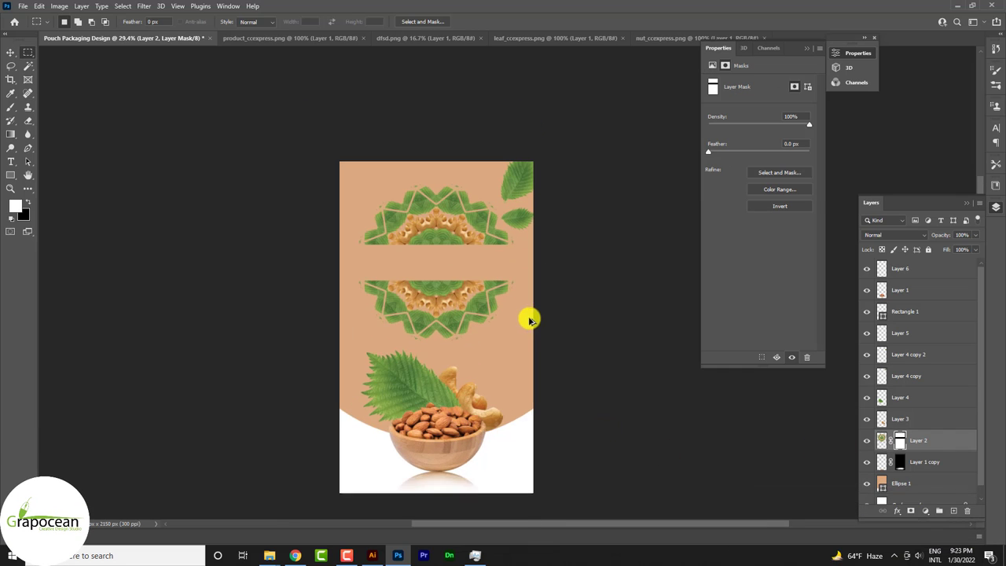
pyautogui.click(11, 160)
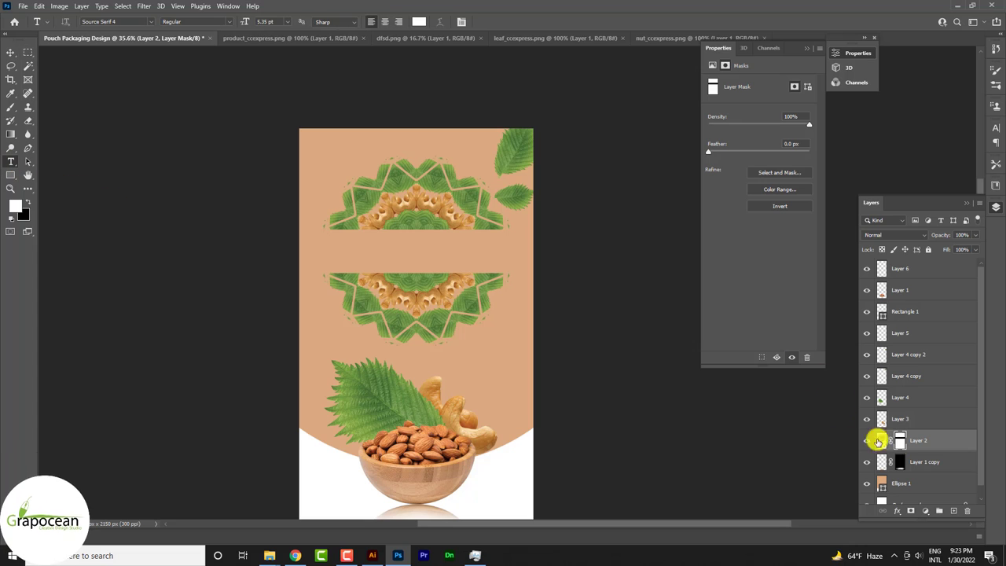
pyautogui.scroll(2, 386, 288)
# - Type the title NUT at 60 pt in the gap between the mandala halves
pyautogui.click(376, 234)
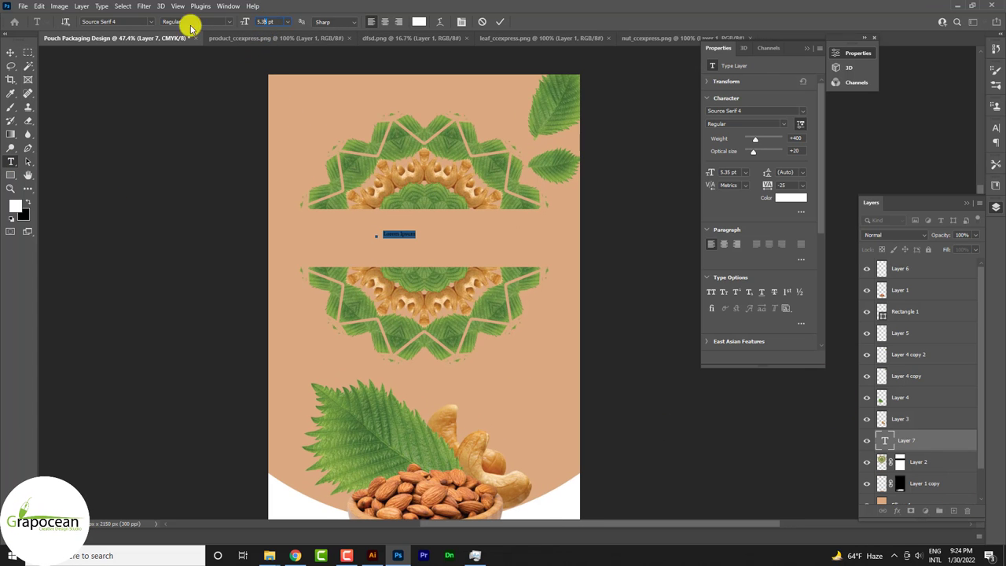
pyautogui.write('60')
pyautogui.press('Return')
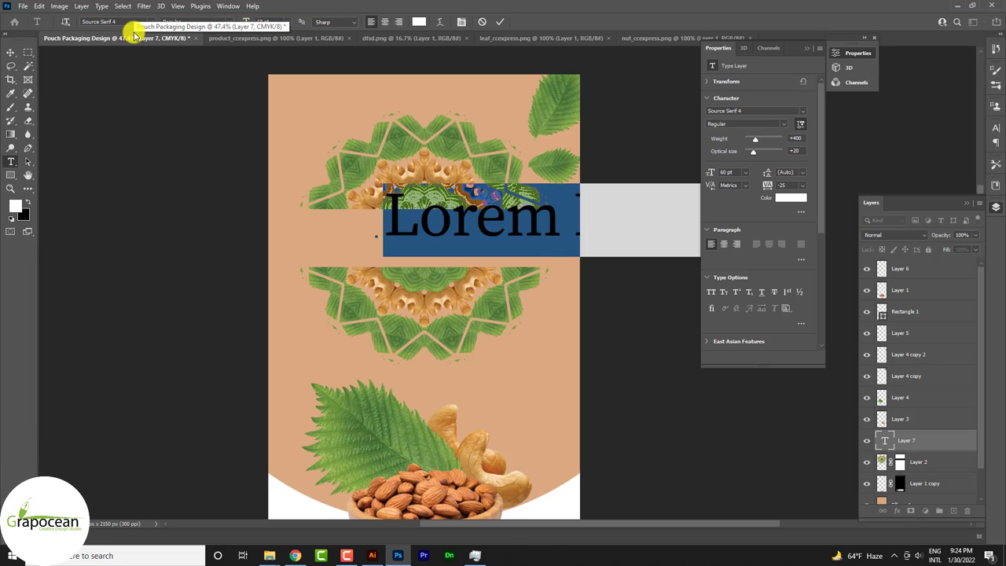
pyautogui.press('BackSpace')
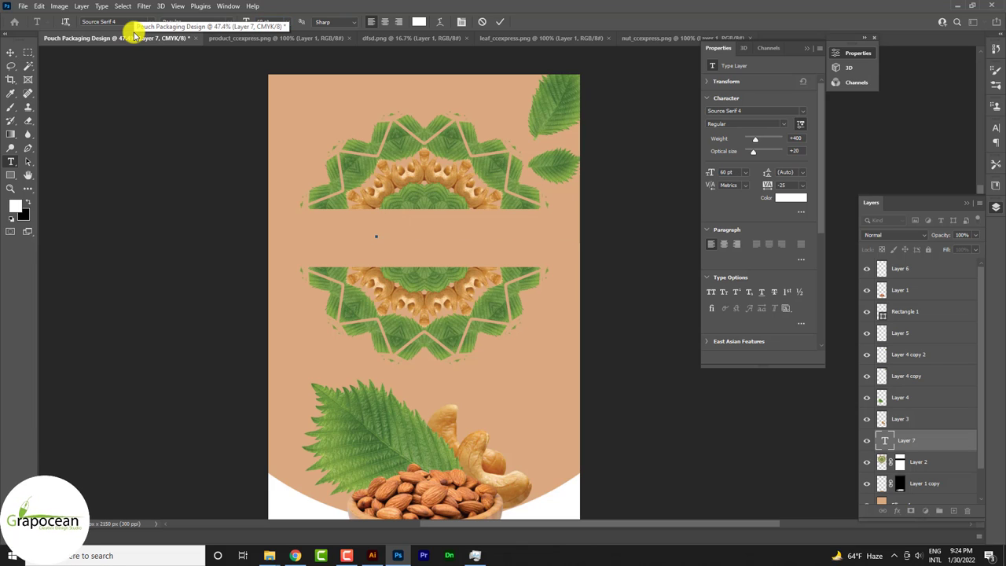
pyautogui.write('NUT')
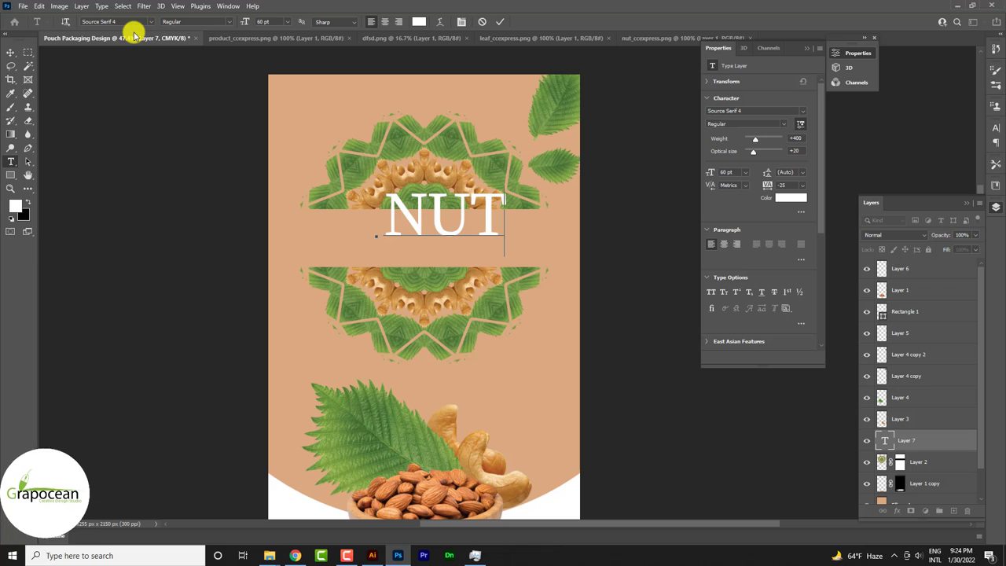
pyautogui.click(10, 53)
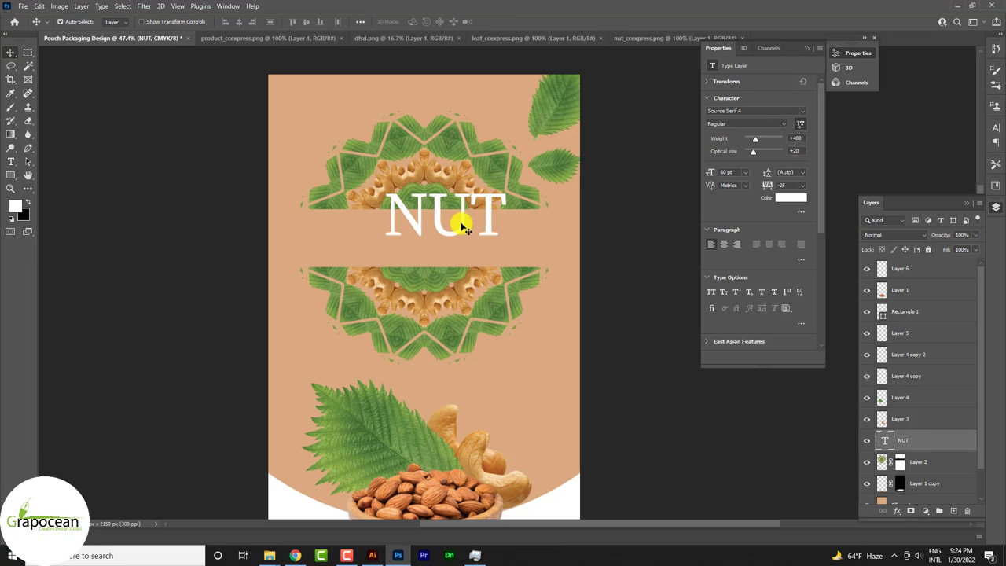
pyautogui.scroll(-3, 523, 295)
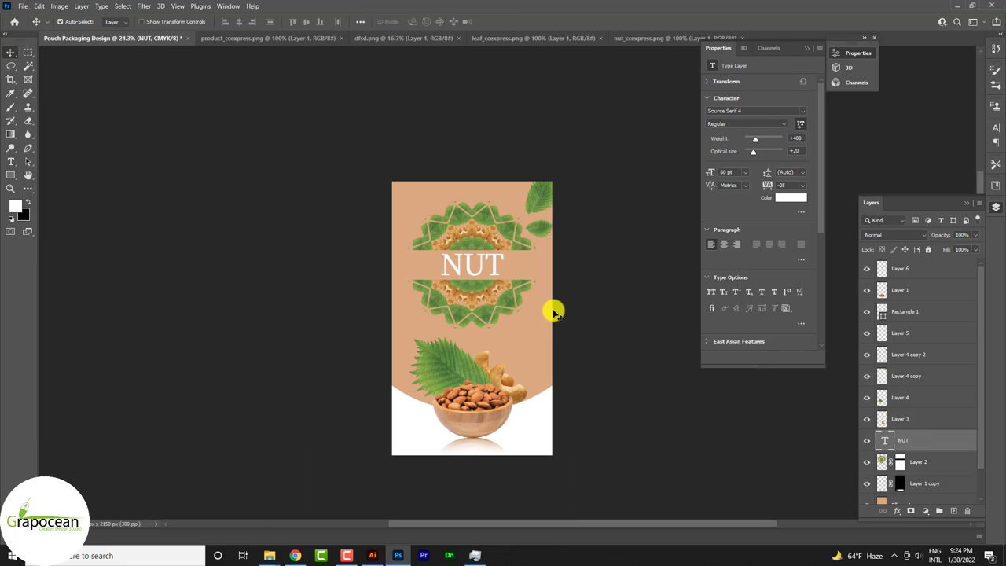
pyautogui.scroll(3, 485, 283)
# - Colour the NUT title tan, sampled from the cashews
pyautogui.click(10, 161)
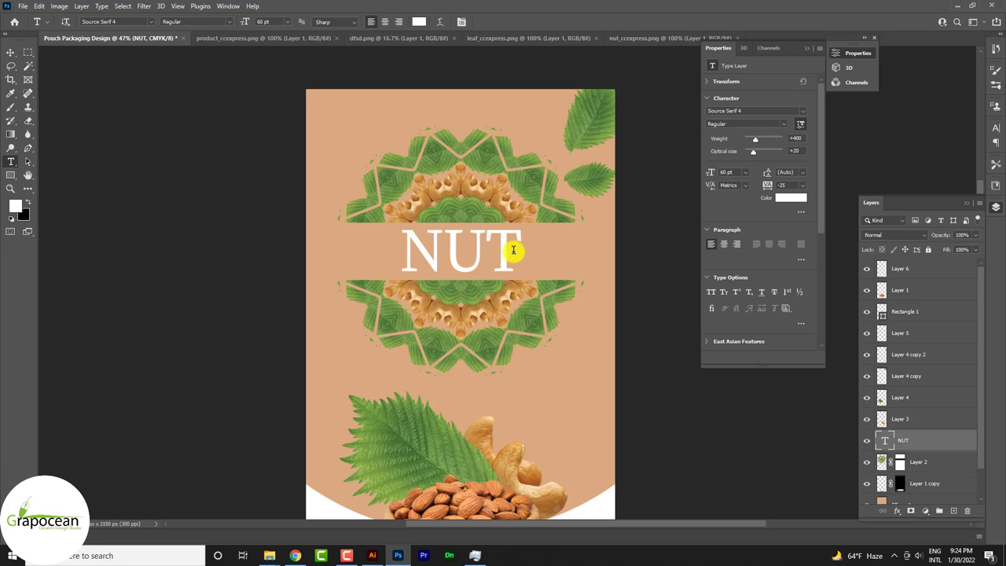
pyautogui.moveTo(512, 251); pyautogui.dragTo(344, 250)
pyautogui.click(420, 22)
pyautogui.click(494, 489)
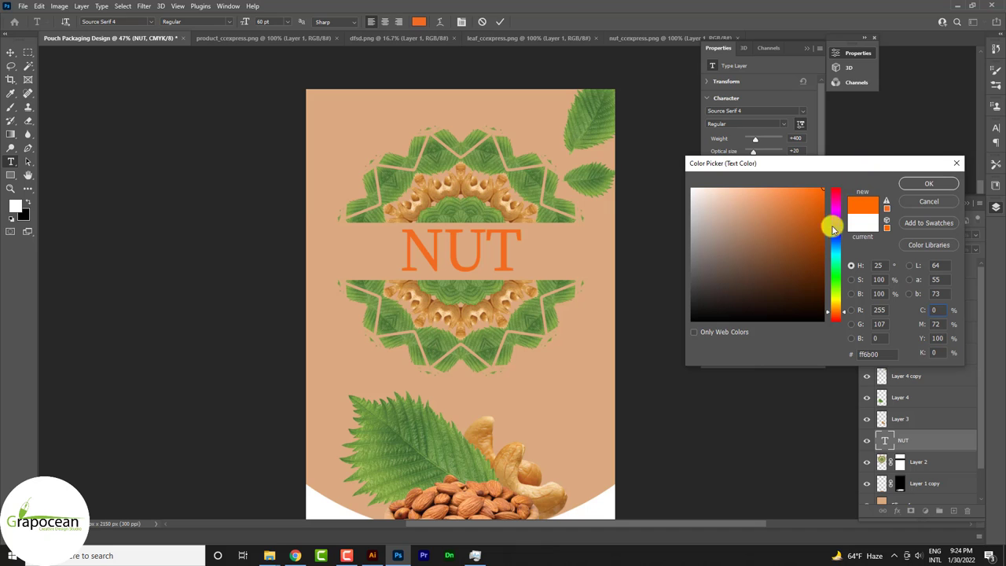
pyautogui.moveTo(839, 314); pyautogui.dragTo(837, 318)
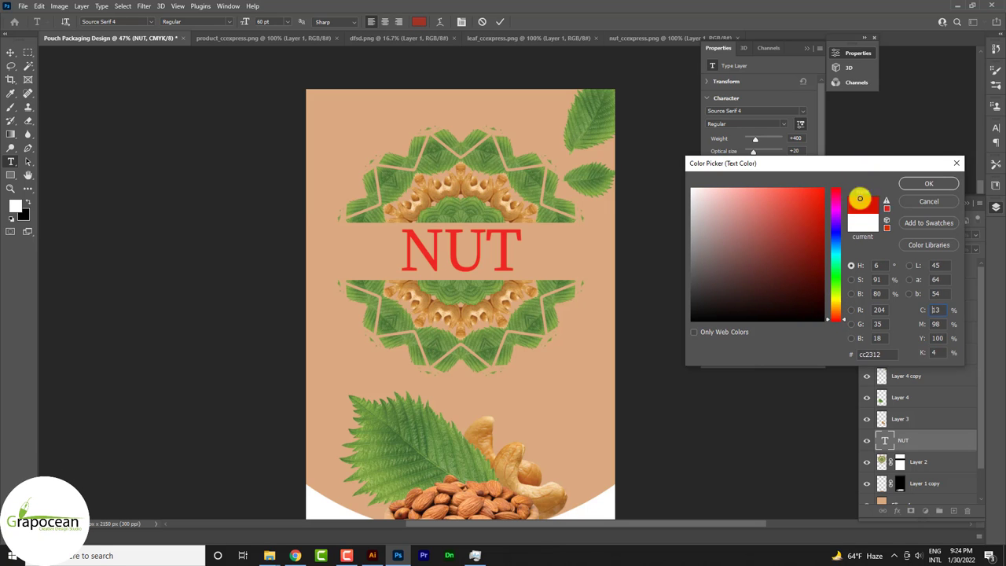
pyautogui.click(512, 288)
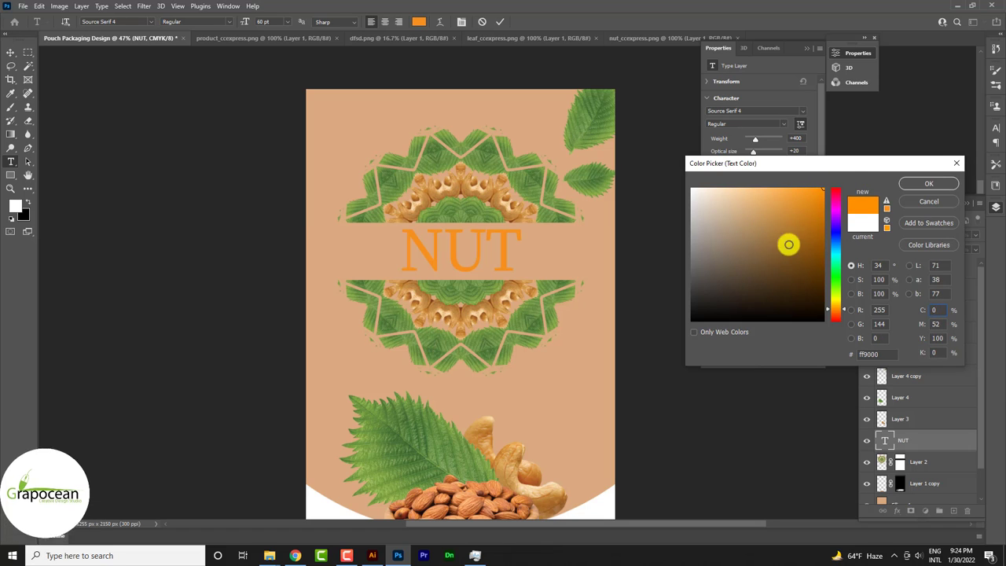
pyautogui.click(926, 183)
pyautogui.click(11, 52)
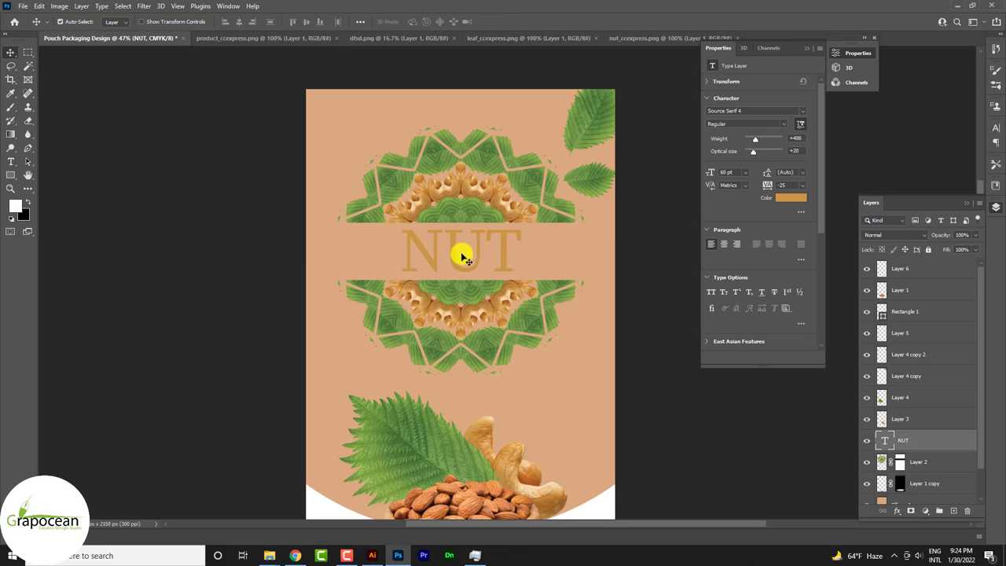
# - Set the NUT title's font style to Bold
pyautogui.moveTo(407, 247); pyautogui.dragTo(580, 255)
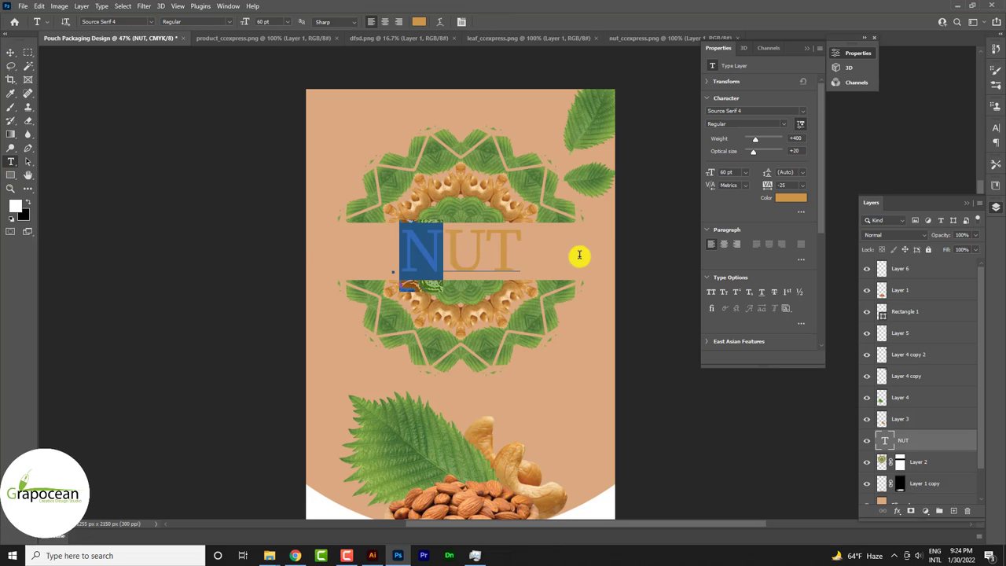
pyautogui.click(228, 24)
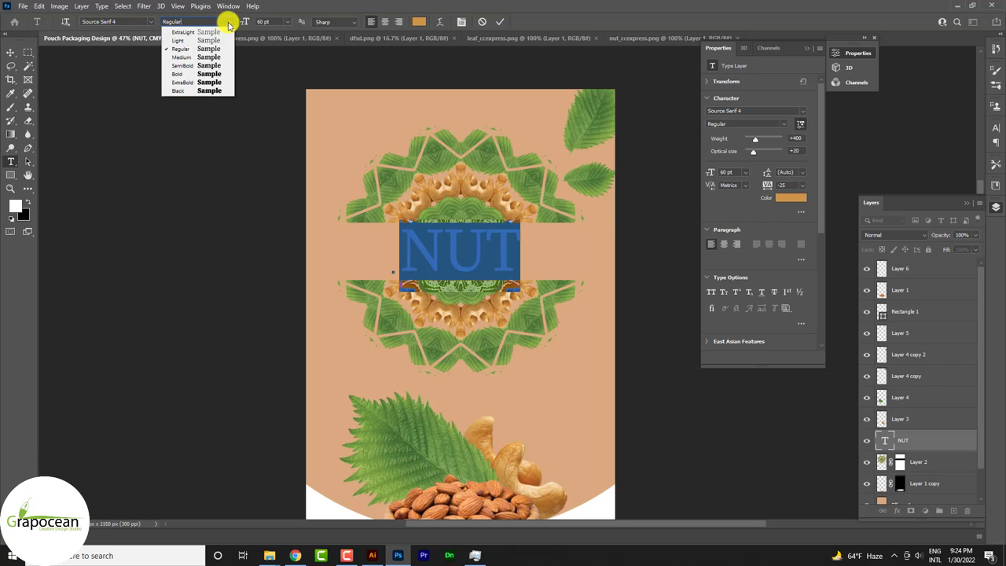
pyautogui.click(208, 77)
# - Give NUT a 7 px dark grey stroke outline
pyautogui.click(12, 53)
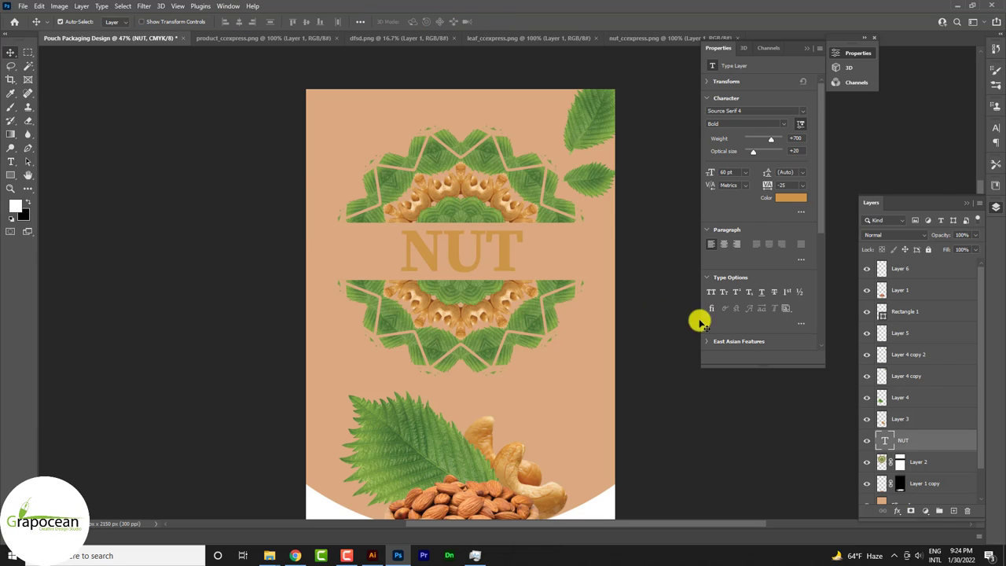
pyautogui.rightClick(943, 444)
pyautogui.click(863, 68)
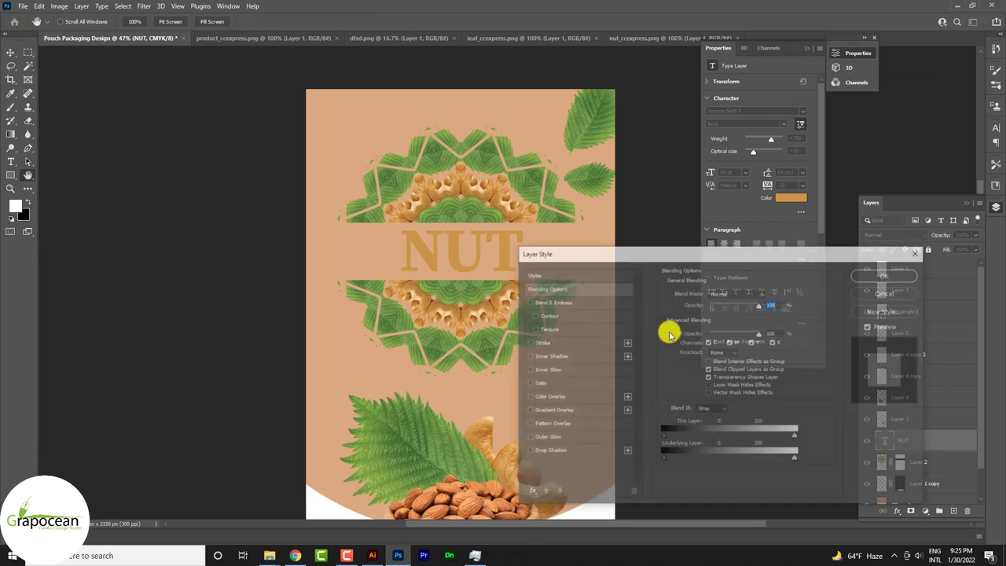
pyautogui.click(545, 343)
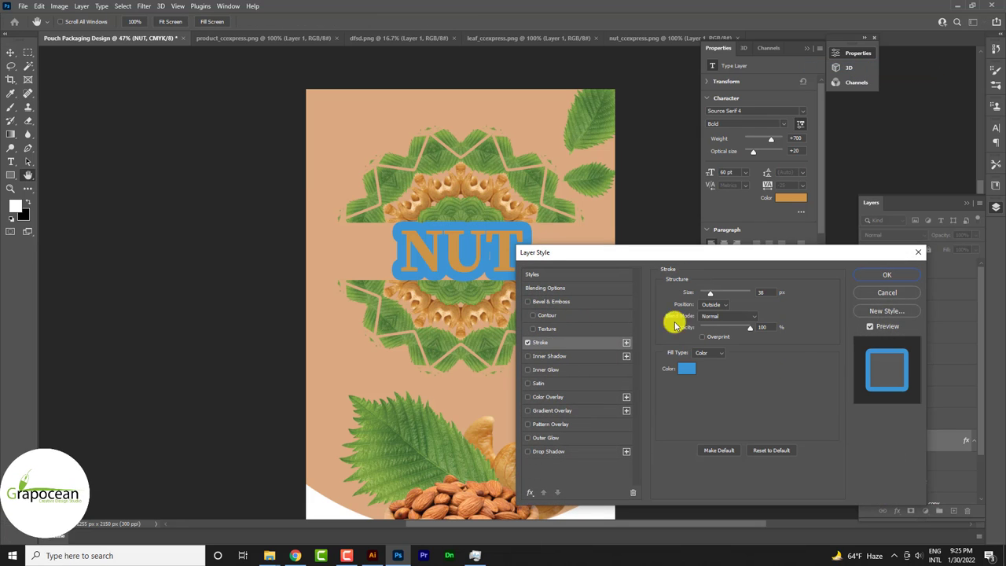
pyautogui.moveTo(710, 291); pyautogui.dragTo(705, 298)
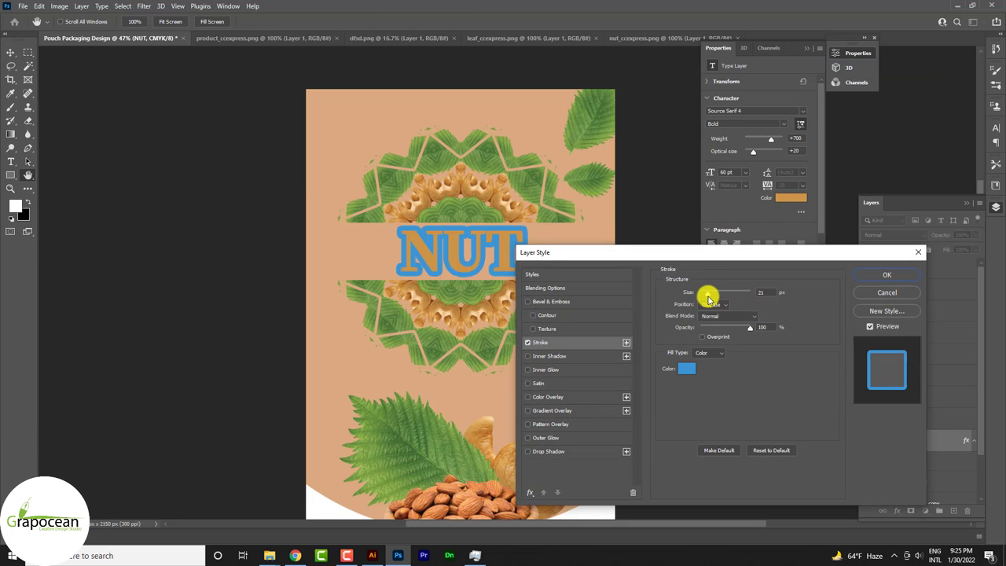
pyautogui.click(689, 369)
pyautogui.click(578, 134)
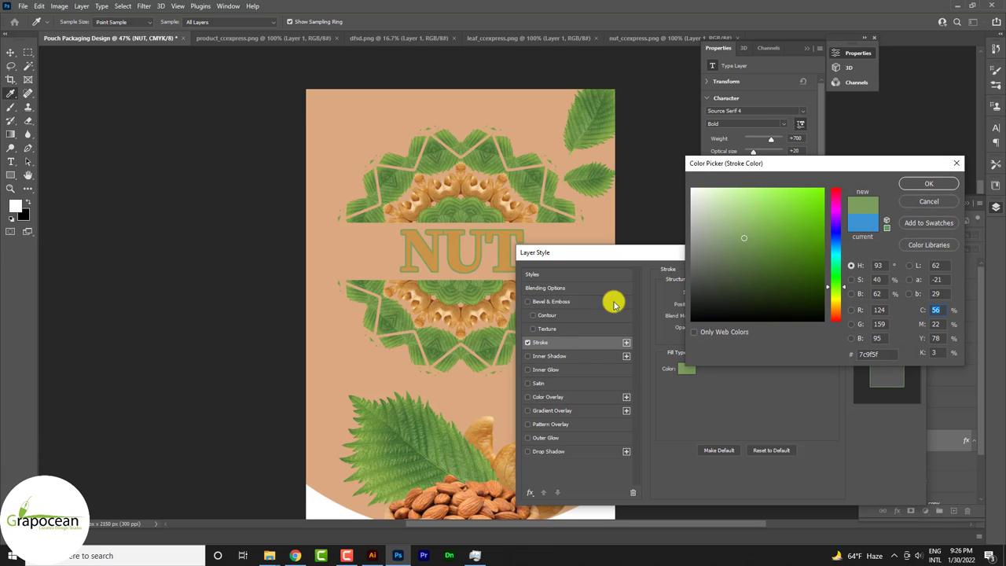
pyautogui.moveTo(747, 277); pyautogui.dragTo(691, 303)
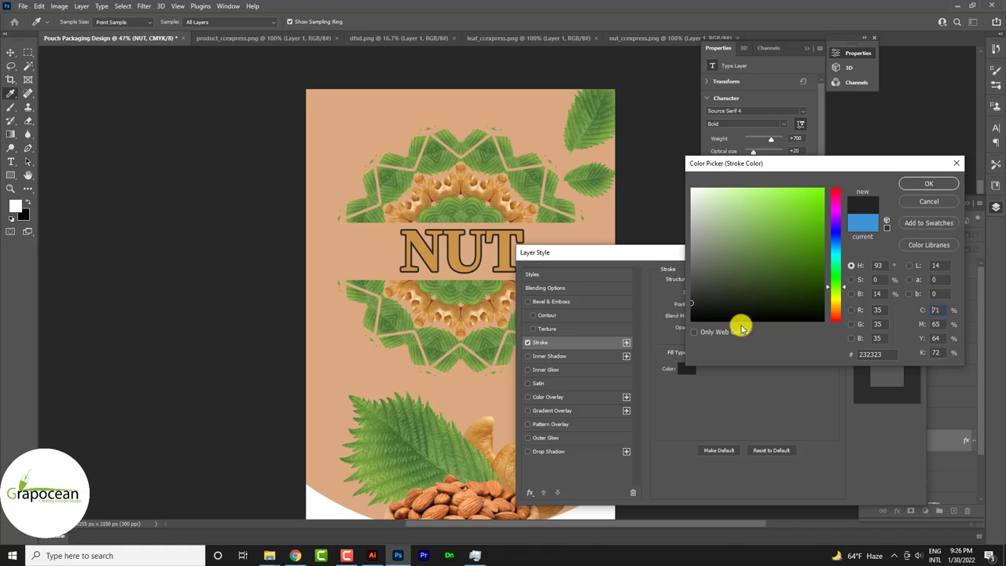
pyautogui.click(932, 185)
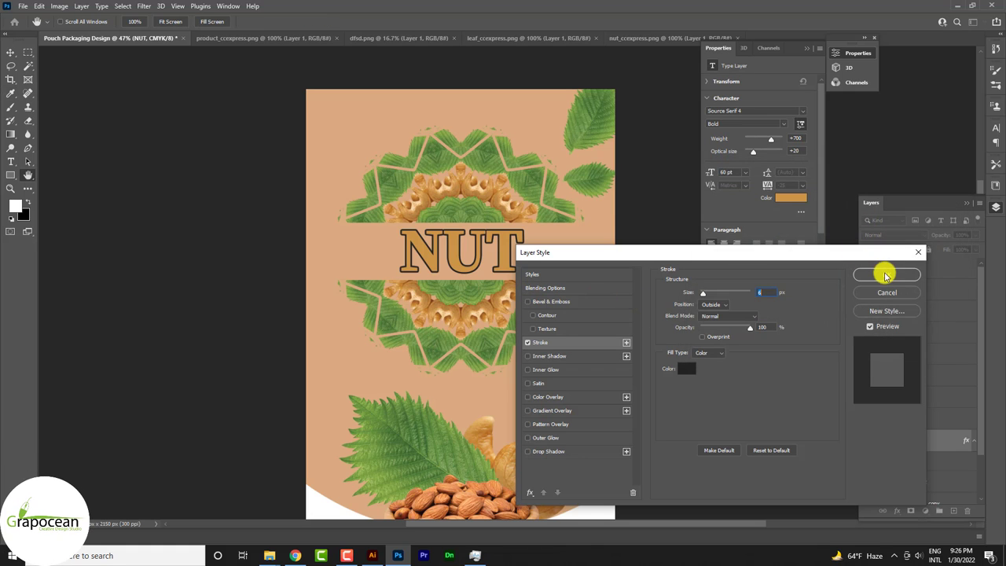
pyautogui.click(886, 275)
# - Add a Bevel & Emboss with reduced depth to NUT
pyautogui.rightClick(919, 432)
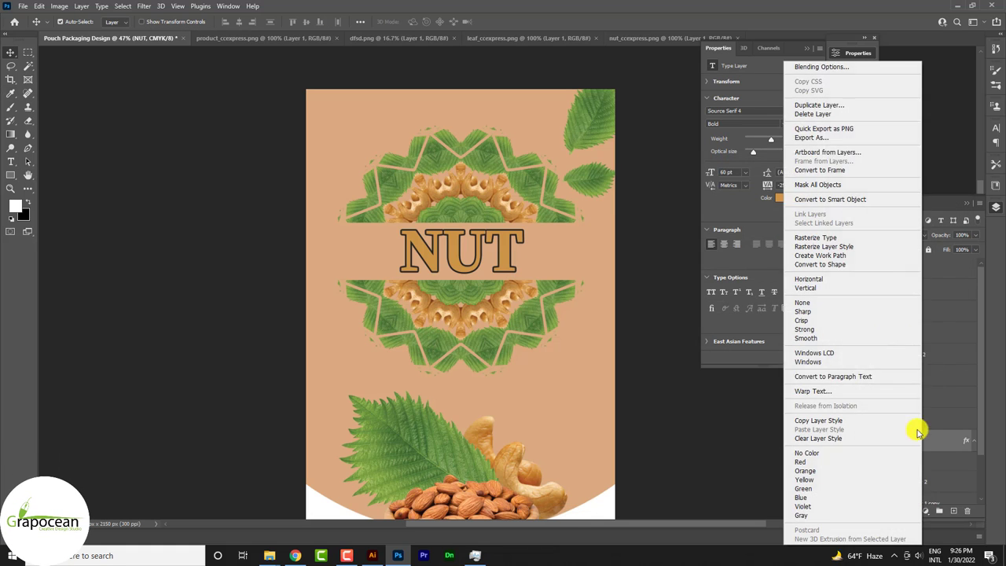
pyautogui.click(822, 67)
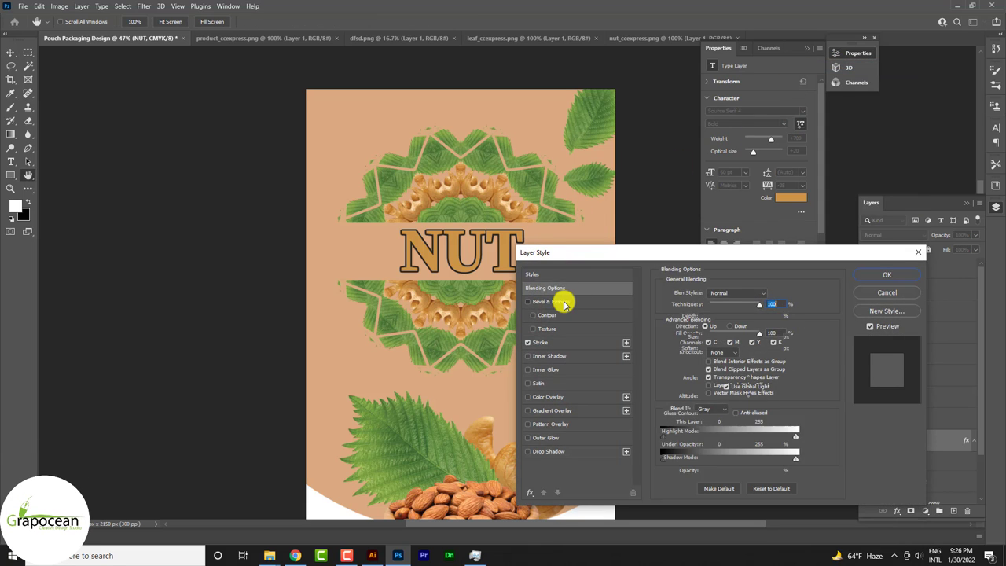
pyautogui.click(564, 303)
pyautogui.moveTo(727, 318); pyautogui.dragTo(723, 321)
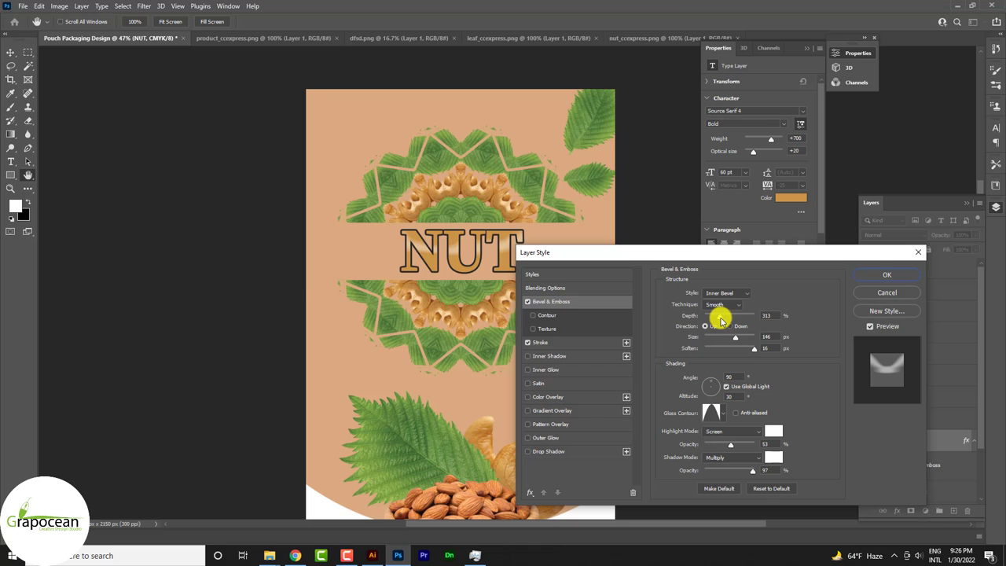
# - Add a soft black drop shadow to NUT with a new contour and about 29% opacity
pyautogui.click(549, 451)
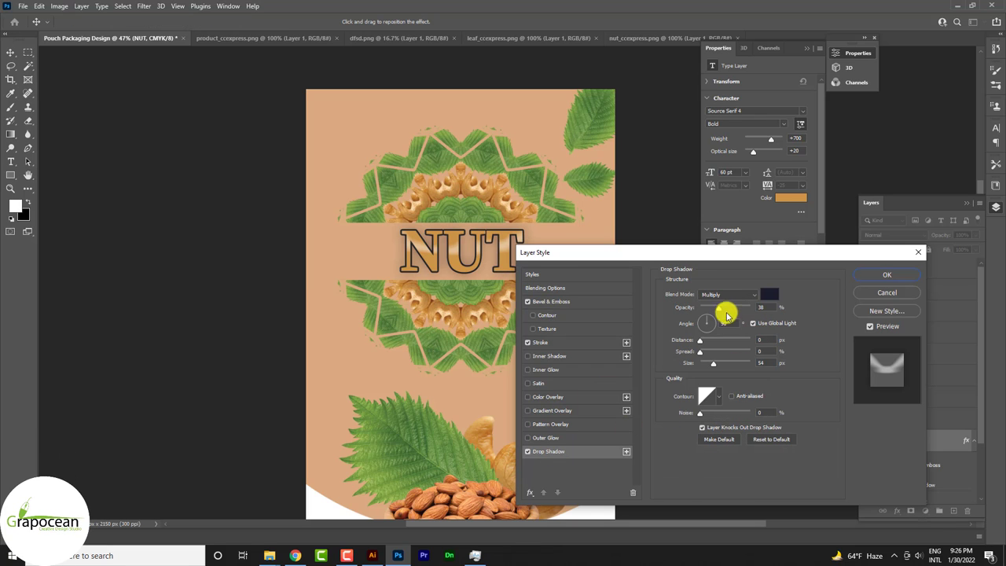
pyautogui.moveTo(731, 308); pyautogui.dragTo(781, 311)
pyautogui.click(768, 294)
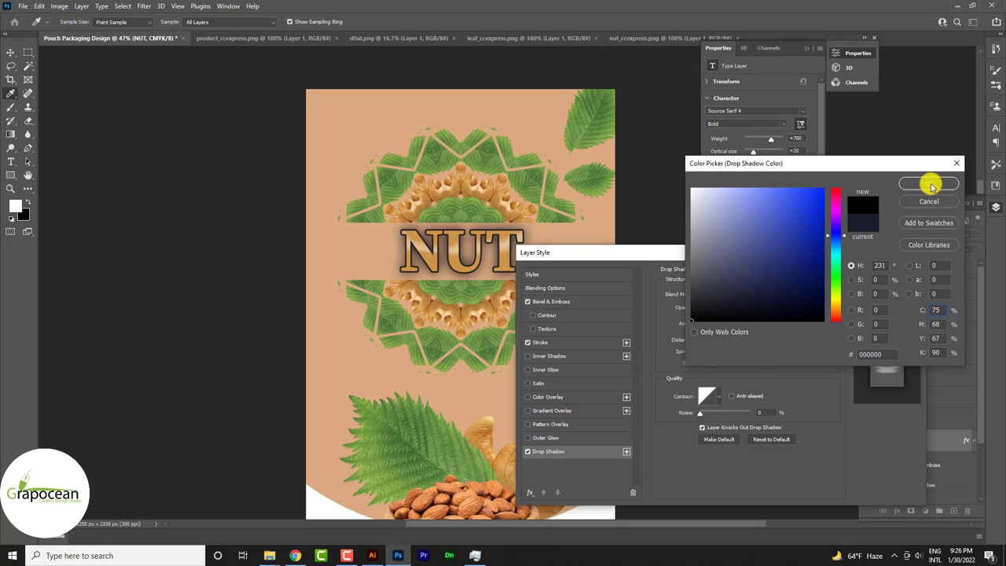
pyautogui.moveTo(719, 207); pyautogui.dragTo(660, 190)
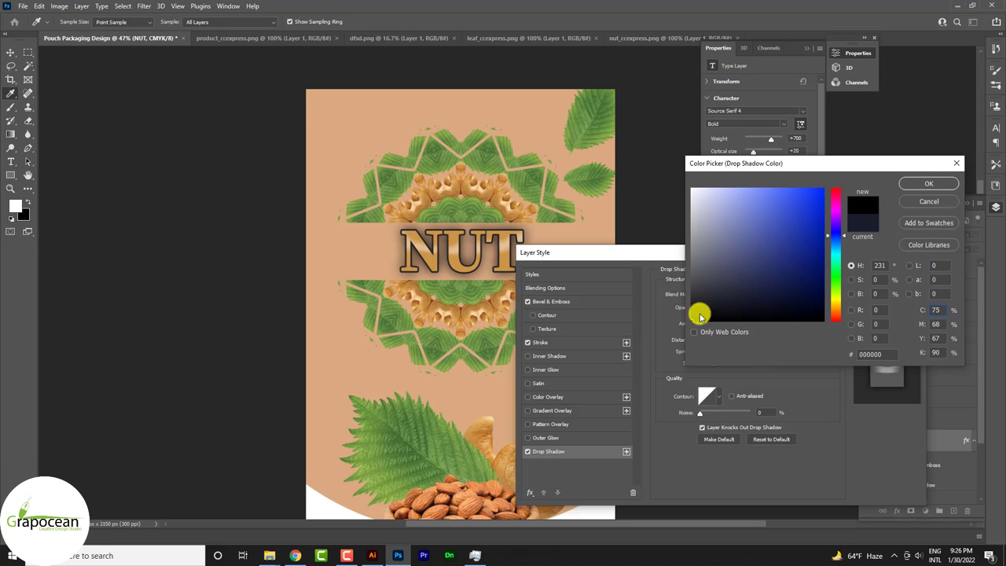
pyautogui.click(929, 184)
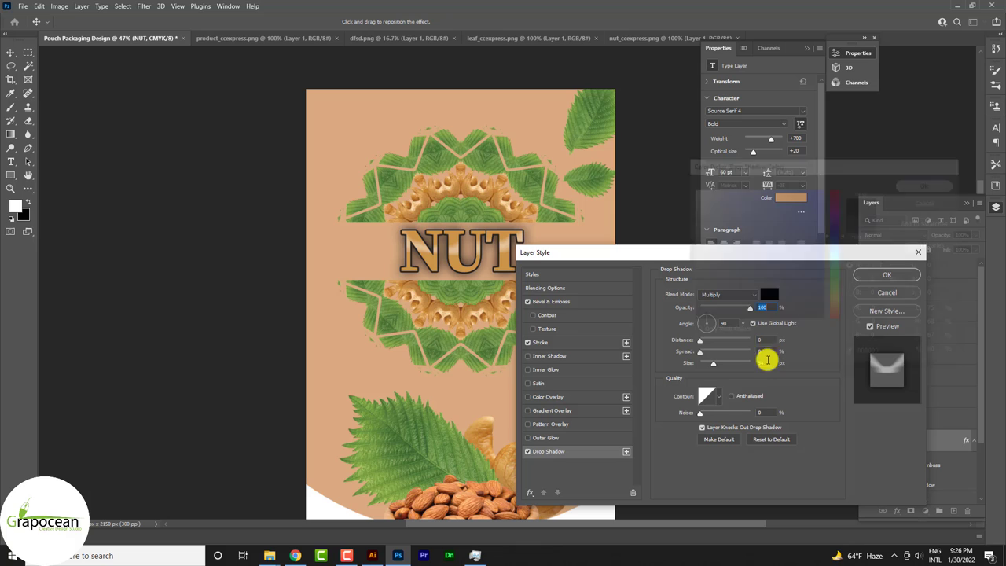
pyautogui.click(718, 397)
pyautogui.click(704, 420)
pyautogui.click(703, 435)
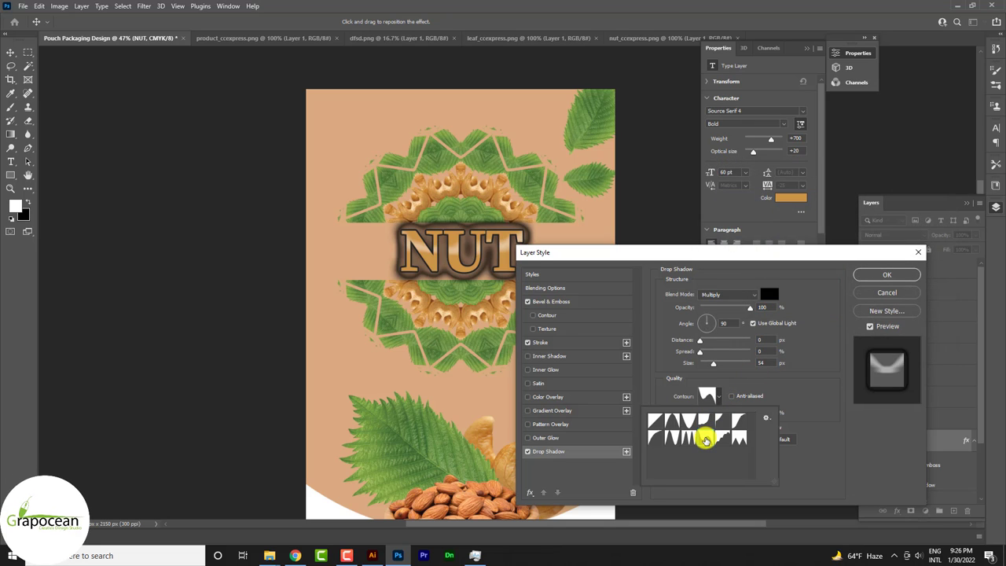
pyautogui.moveTo(704, 307); pyautogui.dragTo(716, 309)
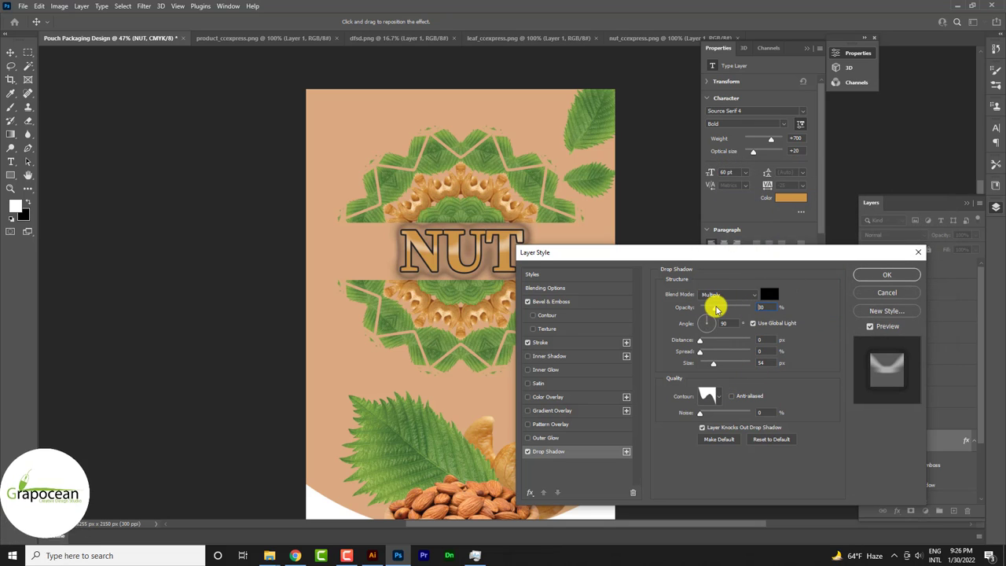
pyautogui.moveTo(713, 363); pyautogui.dragTo(709, 366)
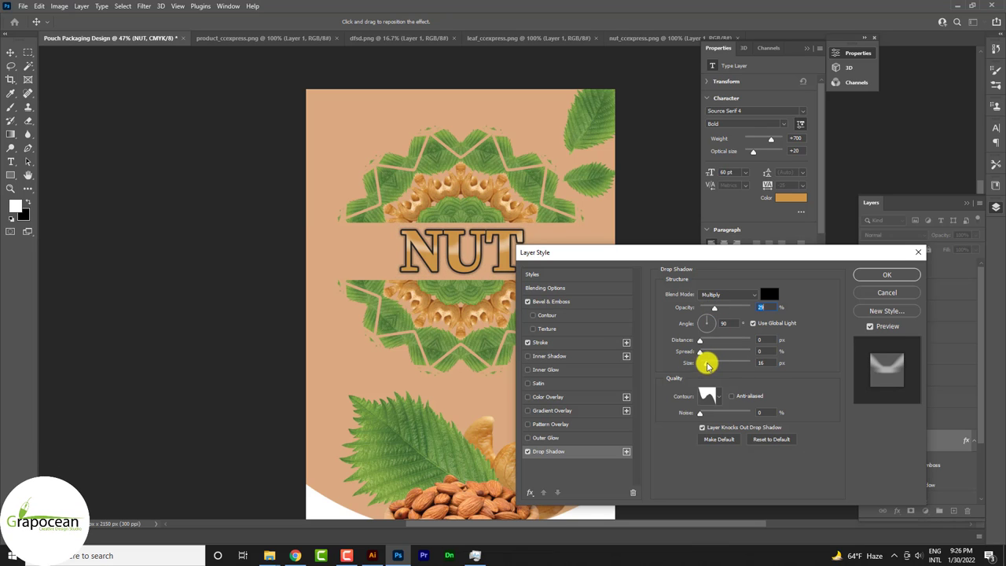
pyautogui.moveTo(708, 365); pyautogui.dragTo(710, 365)
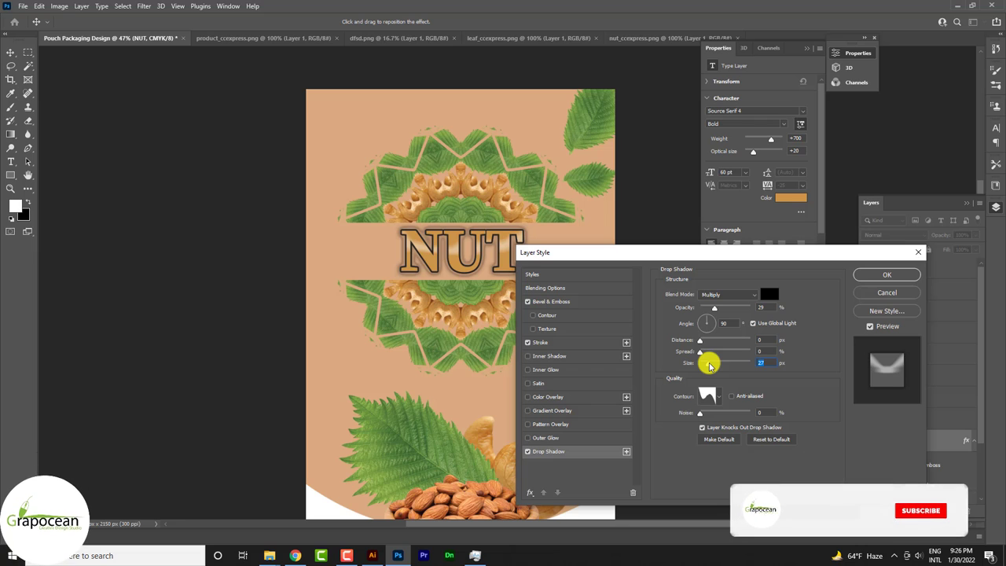
# - Duplicate the corner leaves to the mandala's left side, flipped horizontally
pyautogui.click(887, 276)
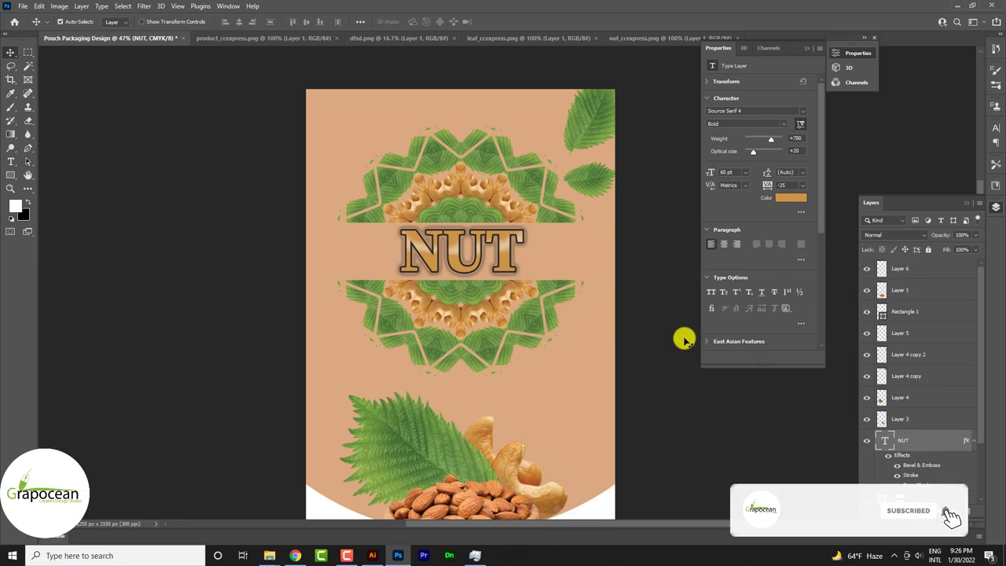
pyautogui.hotkey('ctrl', '0')
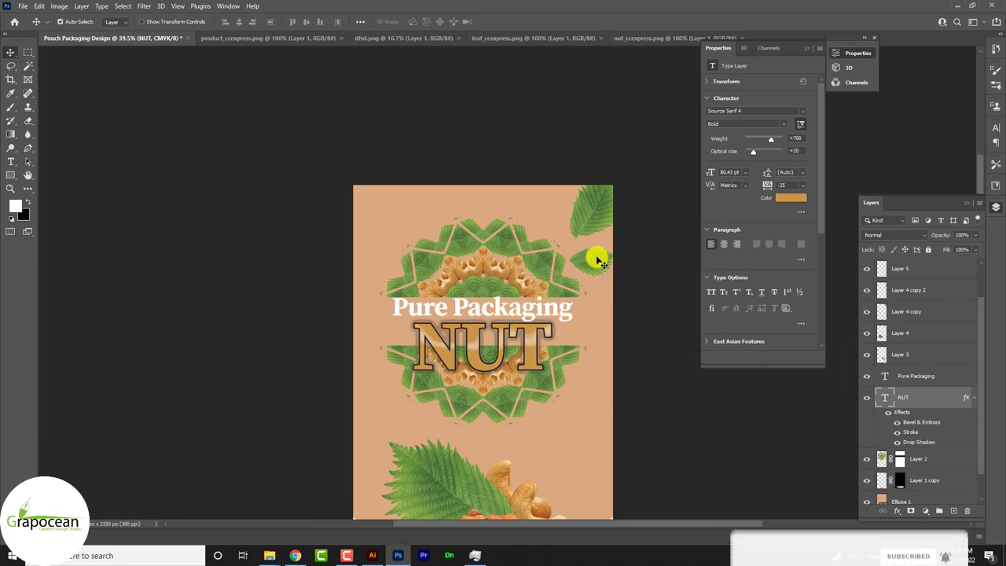
pyautogui.click(594, 252)
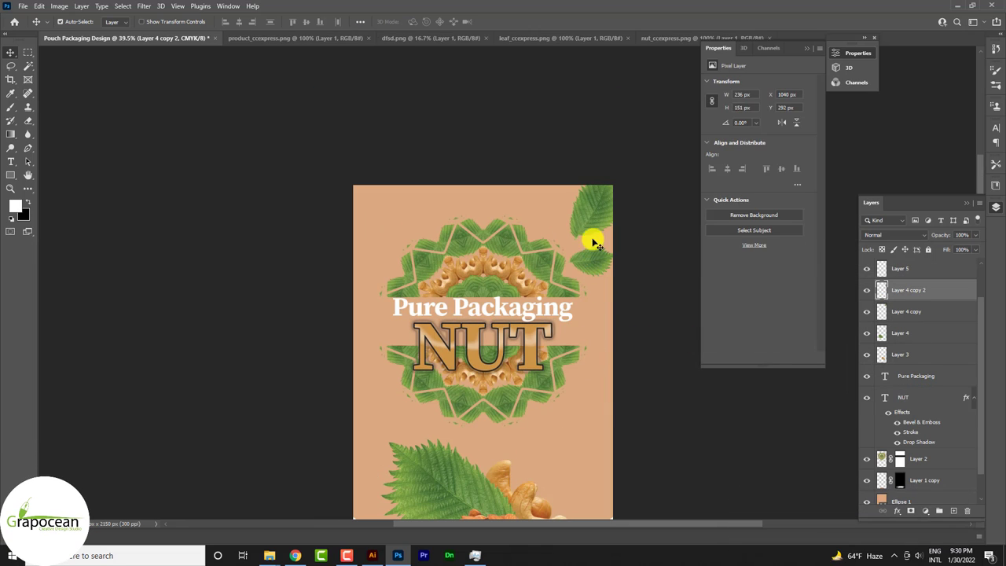
pyautogui.keyDown('shift'); pyautogui.click(580, 223); pyautogui.keyUp('shift')
pyautogui.moveTo(580, 222); pyautogui.dragTo(372, 370)
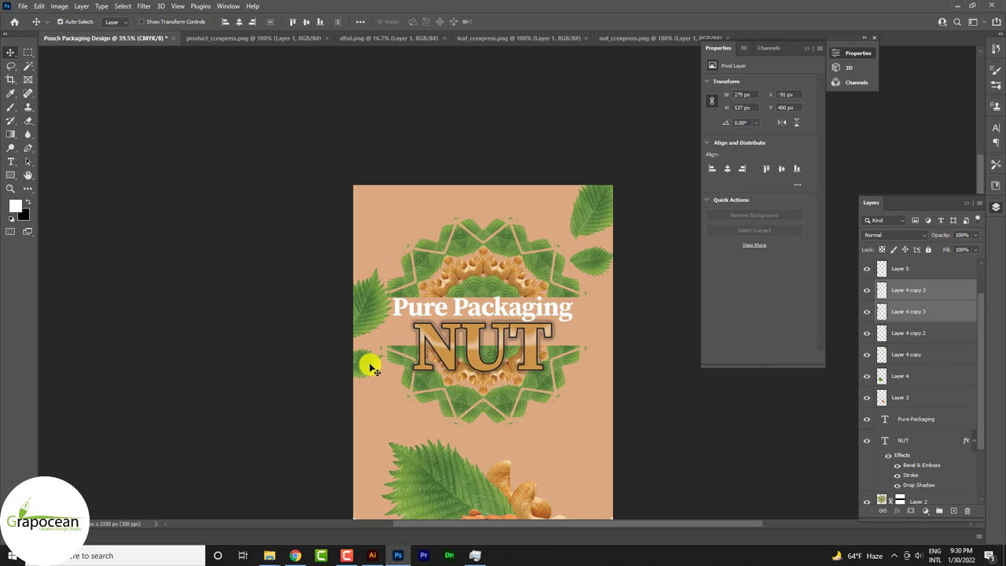
pyautogui.hotkey('ctrl', 't')
pyautogui.rightClick(366, 333)
pyautogui.click(376, 312)
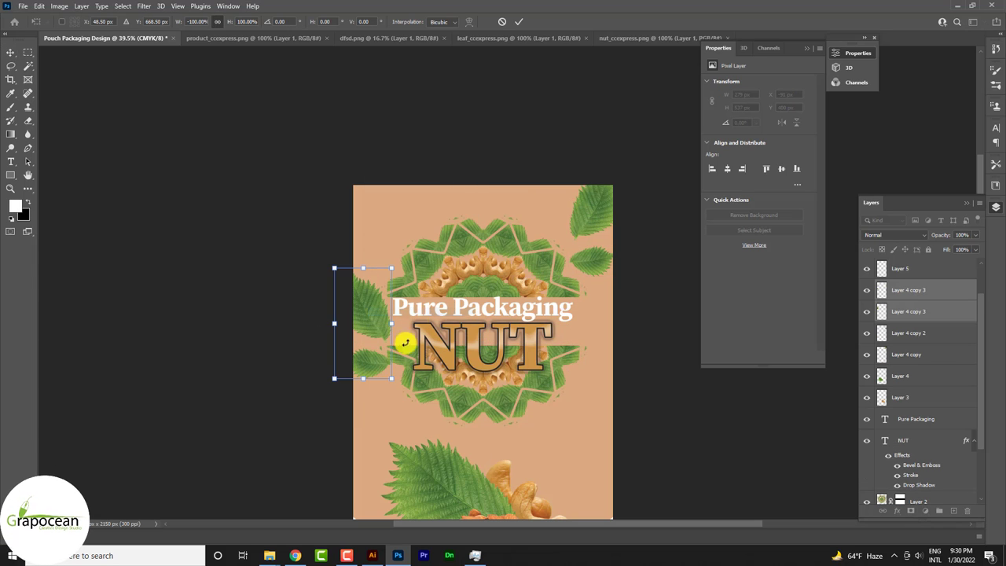
pyautogui.moveTo(378, 359)
pyautogui.mouseDown()
pyautogui.moveTo(370, 401)
pyautogui.moveTo(396, 385)
pyautogui.moveTo(466, 262)
pyautogui.moveTo(472, 225)
pyautogui.moveTo(580, 433)
pyautogui.moveTo(618, 476)
pyautogui.moveTo(400, 422)
pyautogui.moveTo(375, 291)
pyautogui.moveTo(380, 330)
pyautogui.moveTo(397, 343)
pyautogui.moveTo(371, 366)
pyautogui.moveTo(377, 353)
pyautogui.moveTo(369, 348)
pyautogui.moveTo(384, 334)
pyautogui.moveTo(407, 337)
pyautogui.moveTo(379, 334)
pyautogui.moveTo(382, 326)
pyautogui.mouseUp()
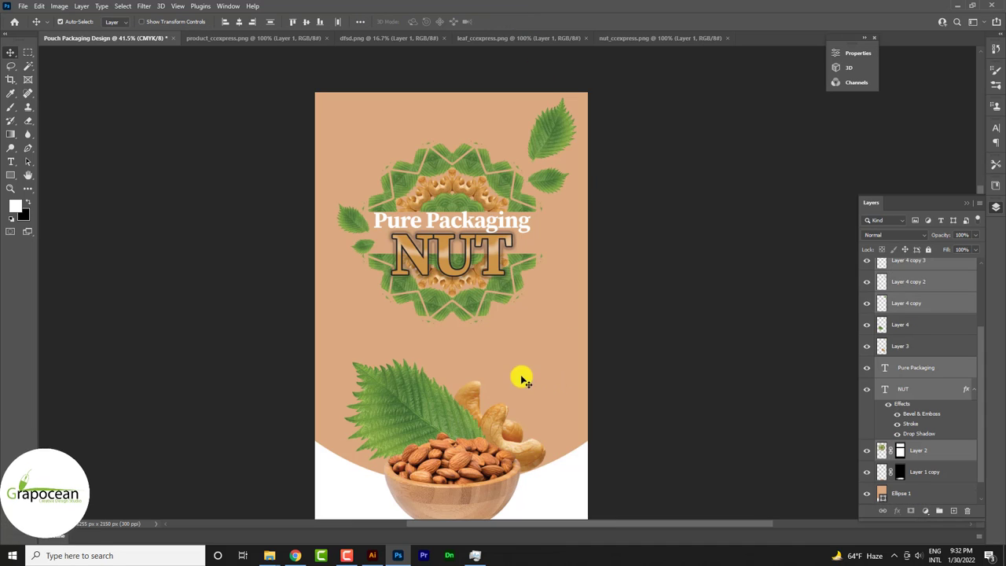
# - Close the leaf document without saving and open the mandala design file in Illustrator
pyautogui.click(352, 557)
pyautogui.click(178, 41)
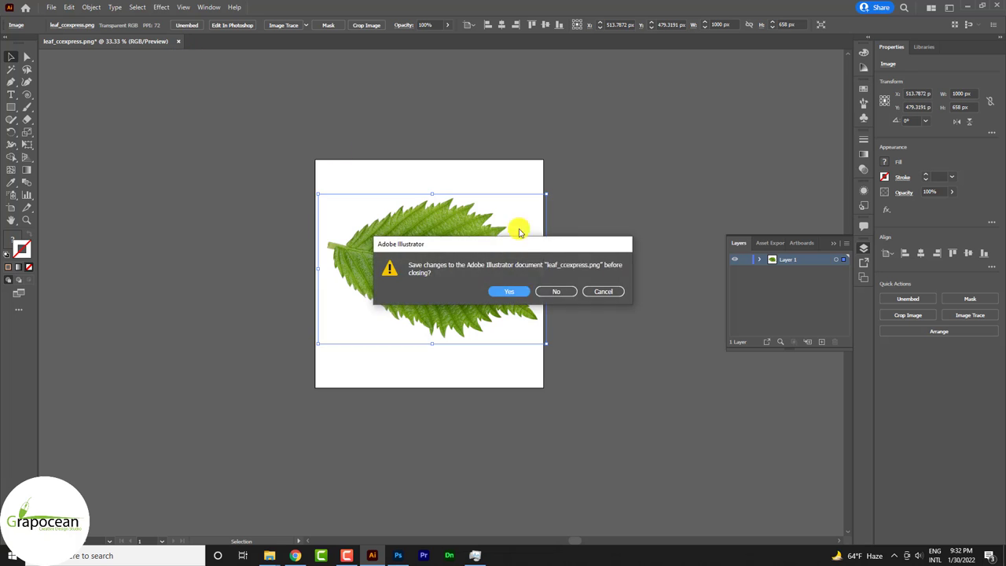
pyautogui.click(545, 291)
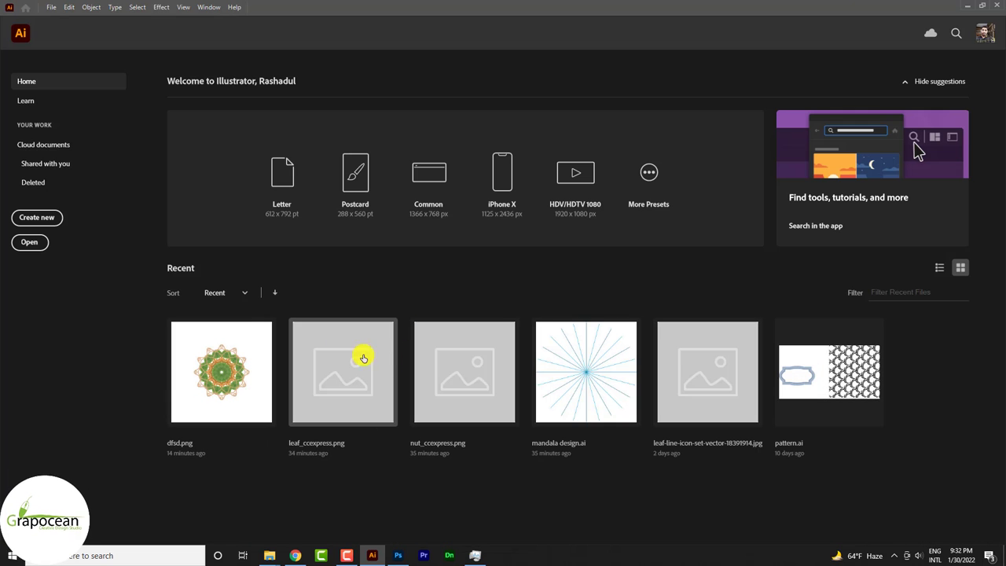
pyautogui.click(592, 394)
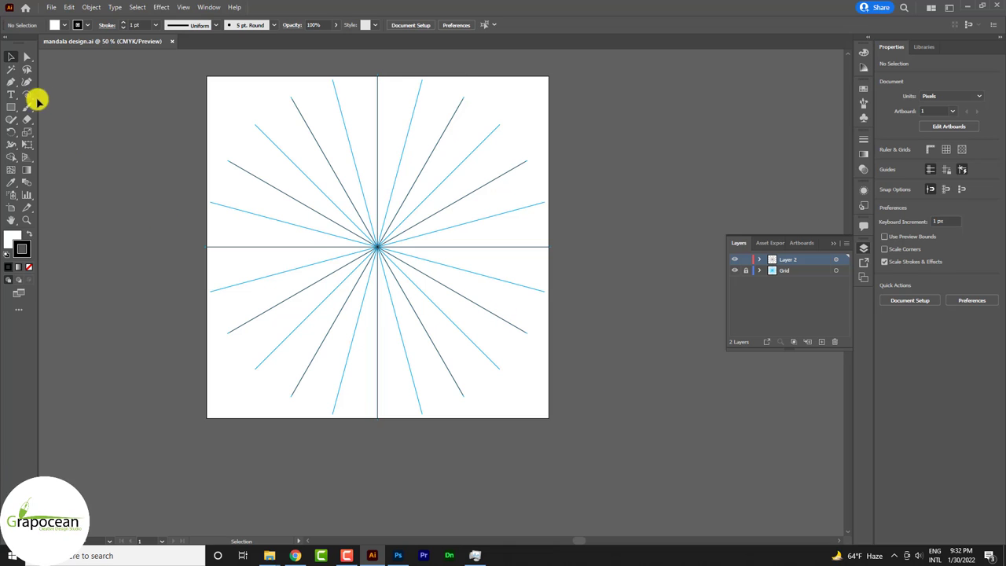
pyautogui.moveTo(23, 97); pyautogui.dragTo(66, 97)
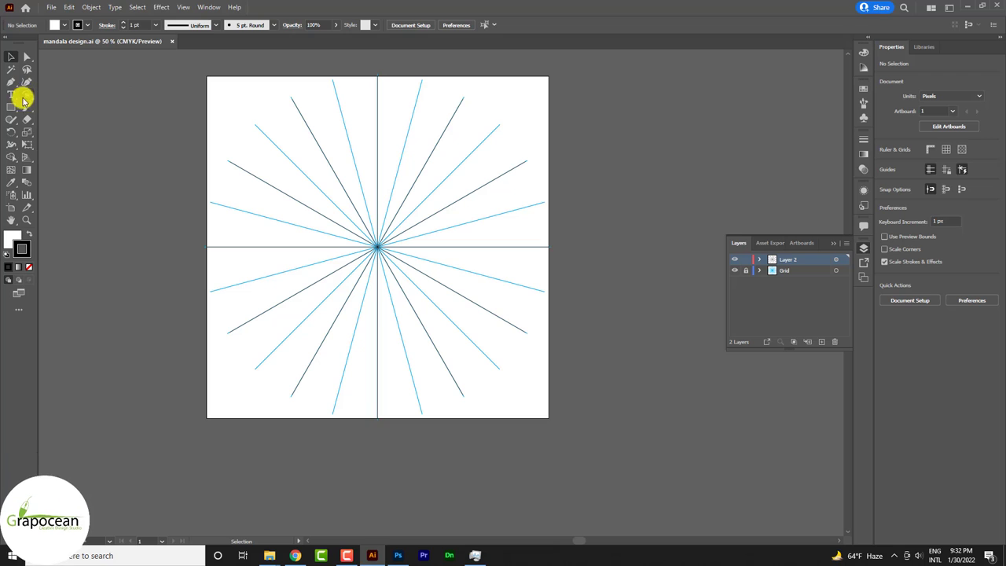
pyautogui.click(27, 106)
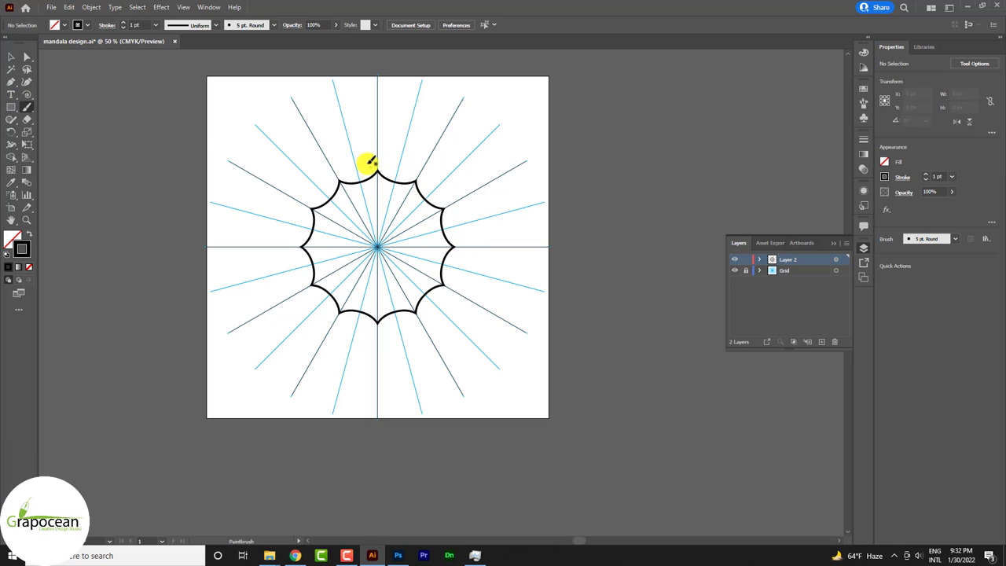
# - Try loop and arc brush strokes at the mandala's top, undoing each attempt
pyautogui.moveTo(369, 161); pyautogui.dragTo(404, 168)
pyautogui.hotkey('ctrl', 'z')
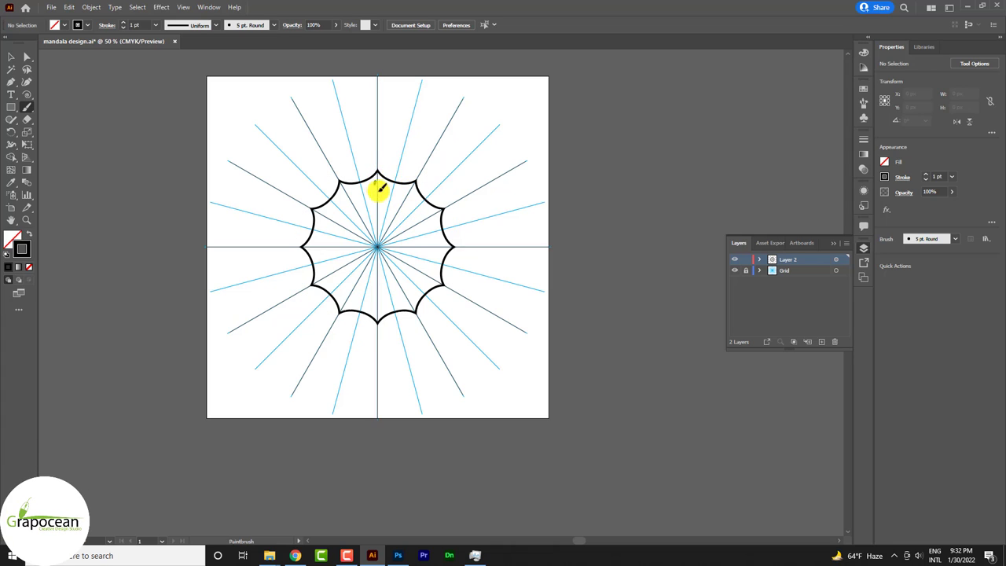
pyautogui.moveTo(359, 175)
pyautogui.mouseDown()
pyautogui.moveTo(421, 183)
pyautogui.moveTo(388, 188)
pyautogui.mouseUp()
pyautogui.hotkey('ctrl', 'z')
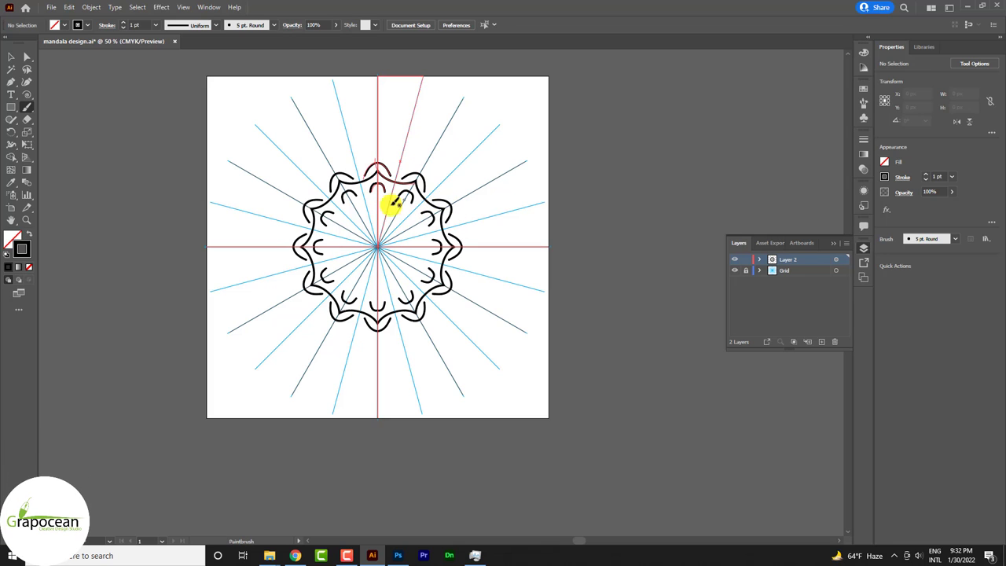
pyautogui.moveTo(366, 156)
pyautogui.mouseDown()
pyautogui.moveTo(416, 151)
pyautogui.moveTo(424, 163)
pyautogui.mouseUp()
pyautogui.hotkey('ctrl', 'z')
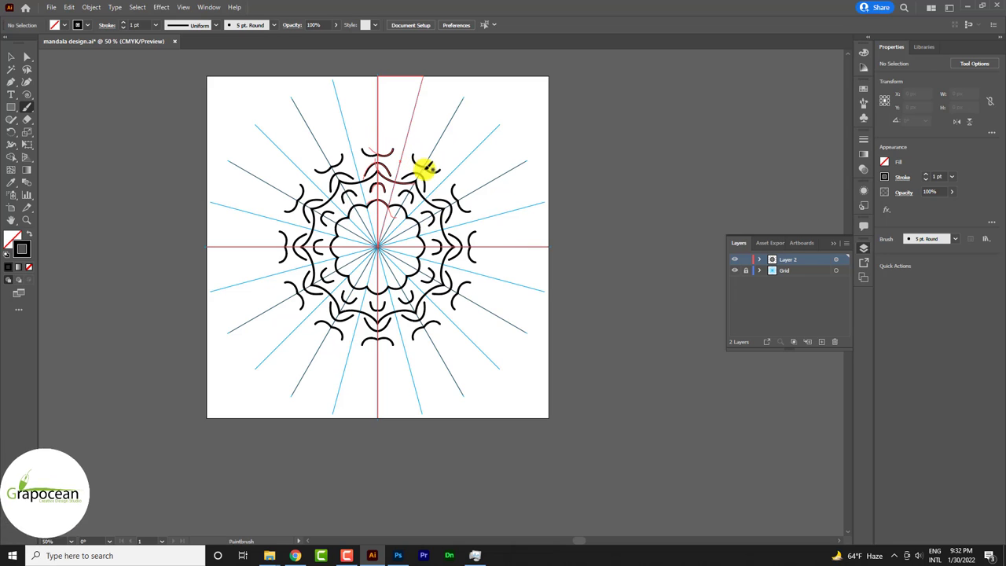
pyautogui.hotkey('ctrl', 'z')
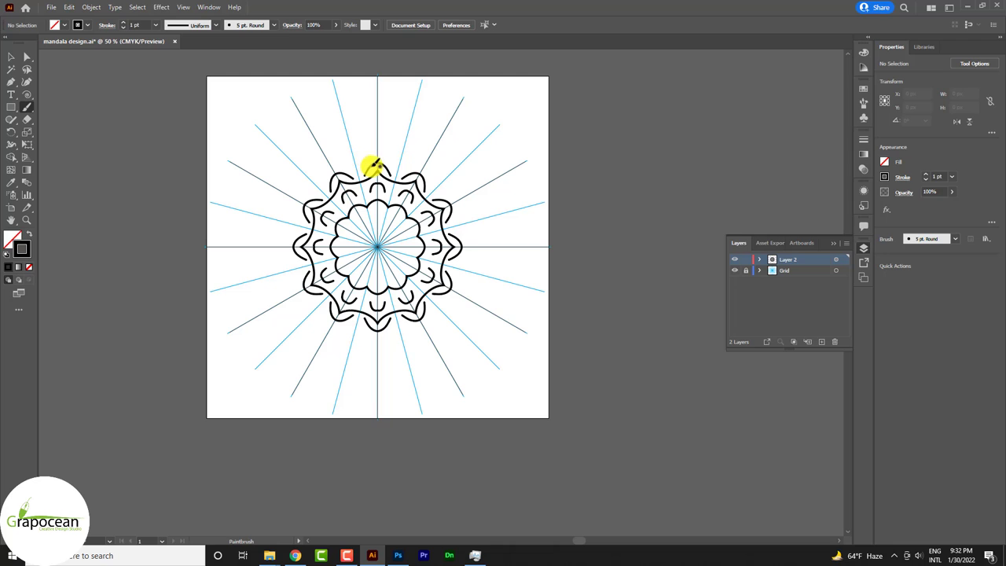
pyautogui.moveTo(386, 165); pyautogui.dragTo(423, 219)
pyautogui.hotkey('ctrl', 'z')
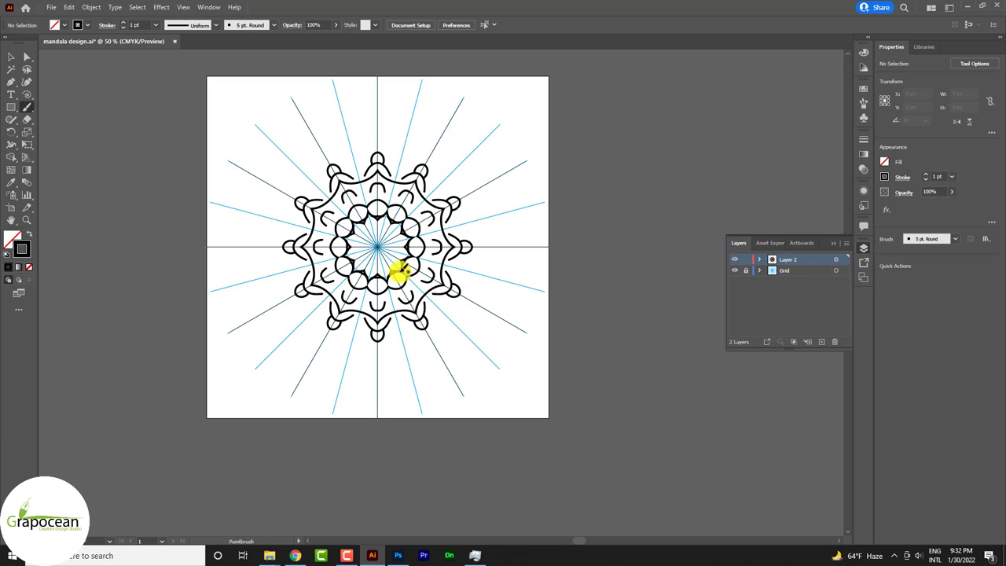
# - Paint small centre petals, a ring of repeated arcs and a ring of outer loops
pyautogui.moveTo(380, 234); pyautogui.dragTo(378, 244)
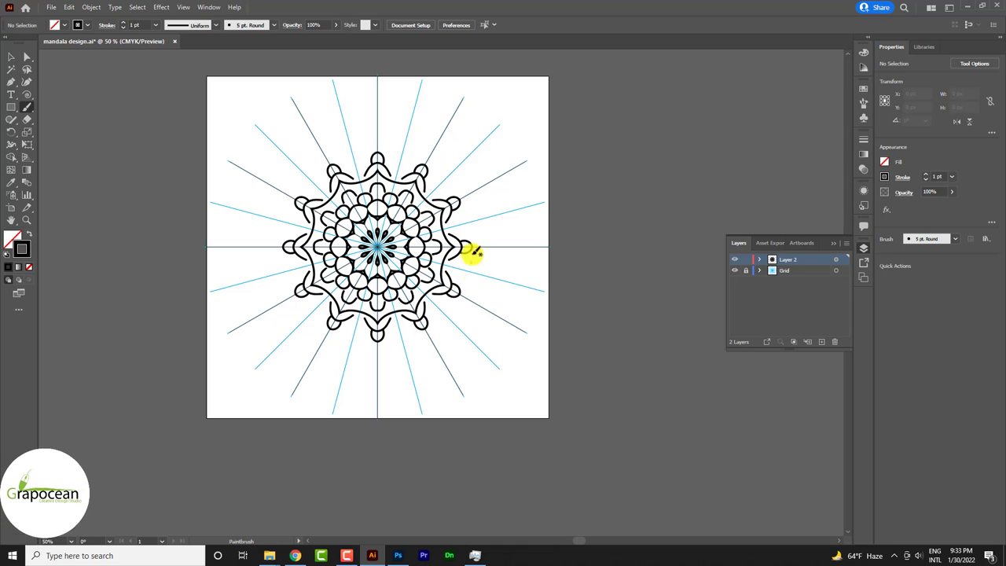
pyautogui.moveTo(401, 197); pyautogui.dragTo(393, 220)
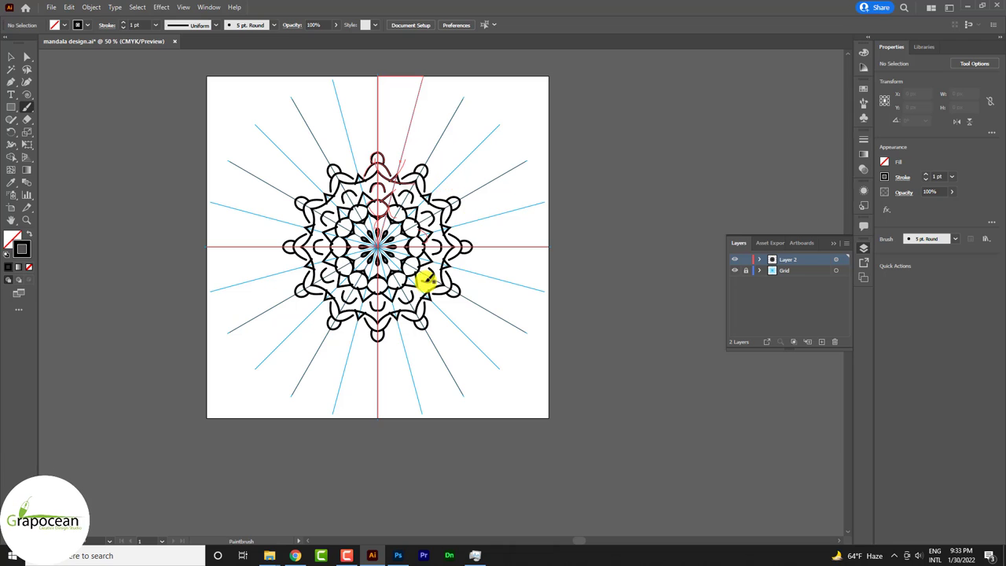
pyautogui.moveTo(397, 227); pyautogui.dragTo(380, 235)
pyautogui.moveTo(385, 162); pyautogui.dragTo(399, 175)
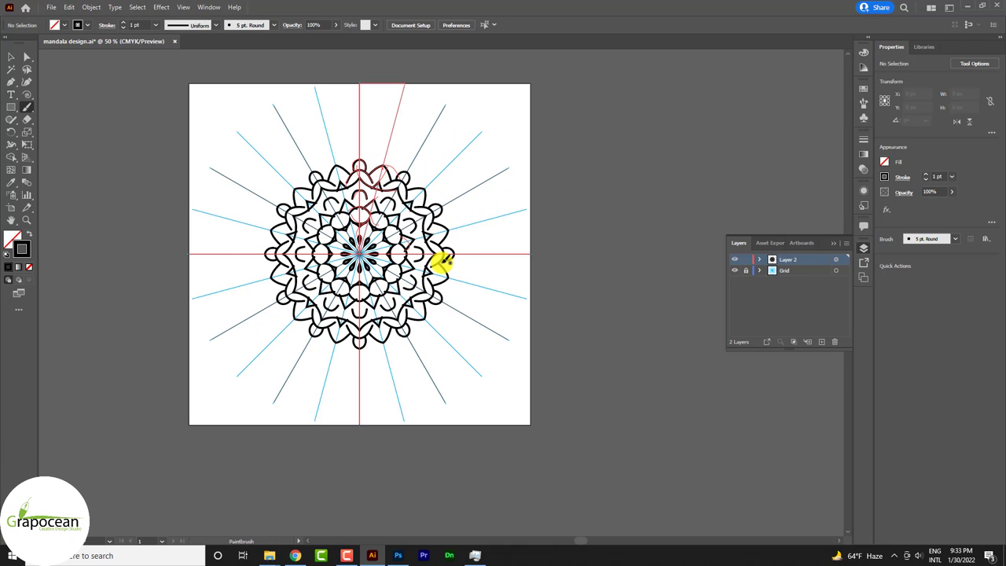
pyautogui.click(10, 58)
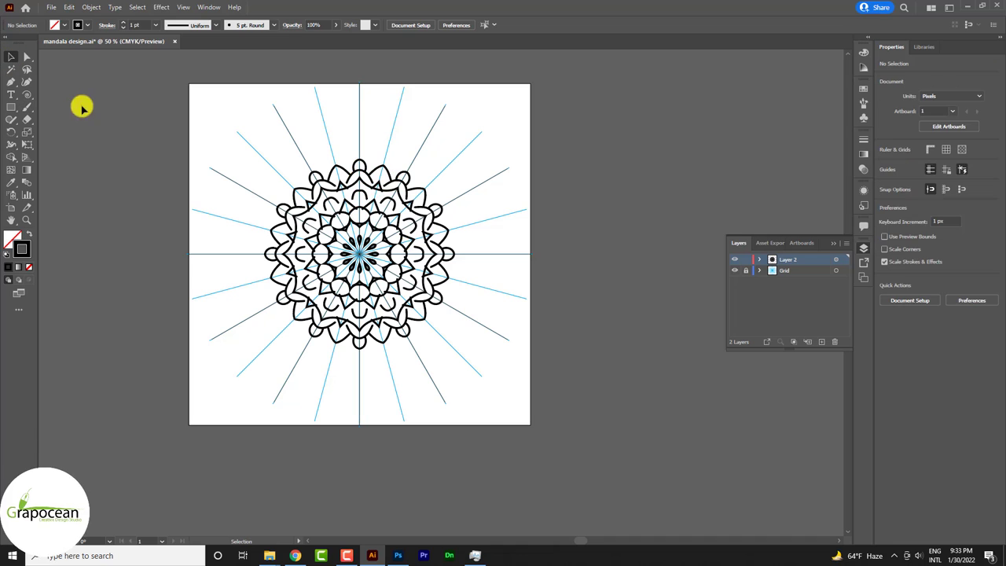
# - Hide the blue grid and straight guide-line layers in Illustrator's Layers panel
pyautogui.click(735, 270)
pyautogui.click(759, 260)
pyautogui.scroll(-5, 782, 315)
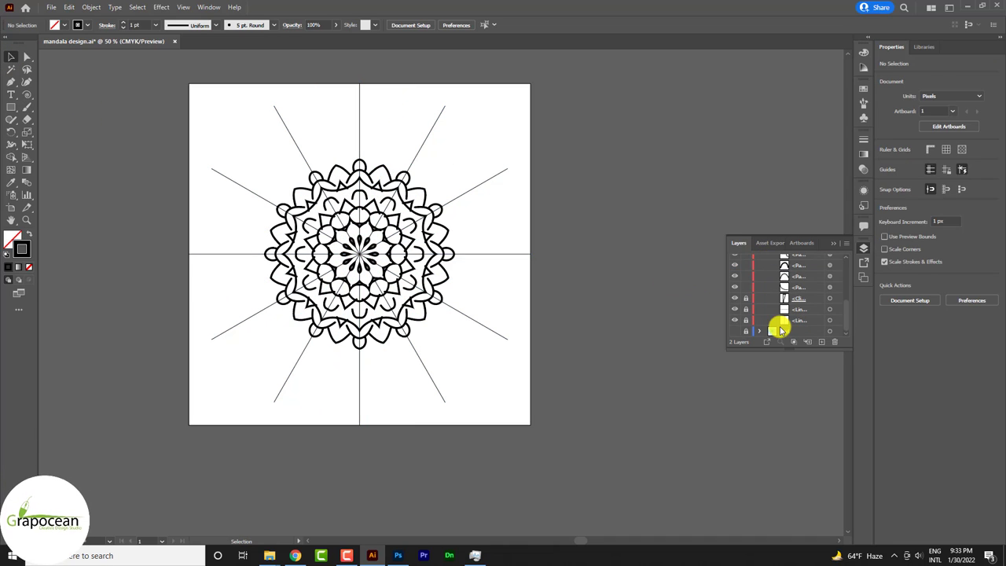
pyautogui.click(734, 318)
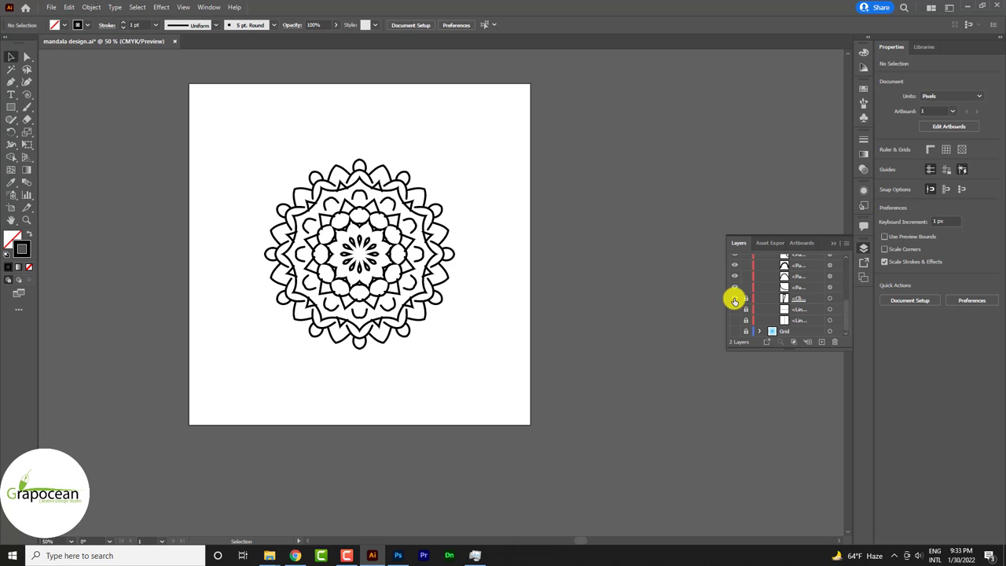
pyautogui.click(734, 300)
pyautogui.click(734, 300)
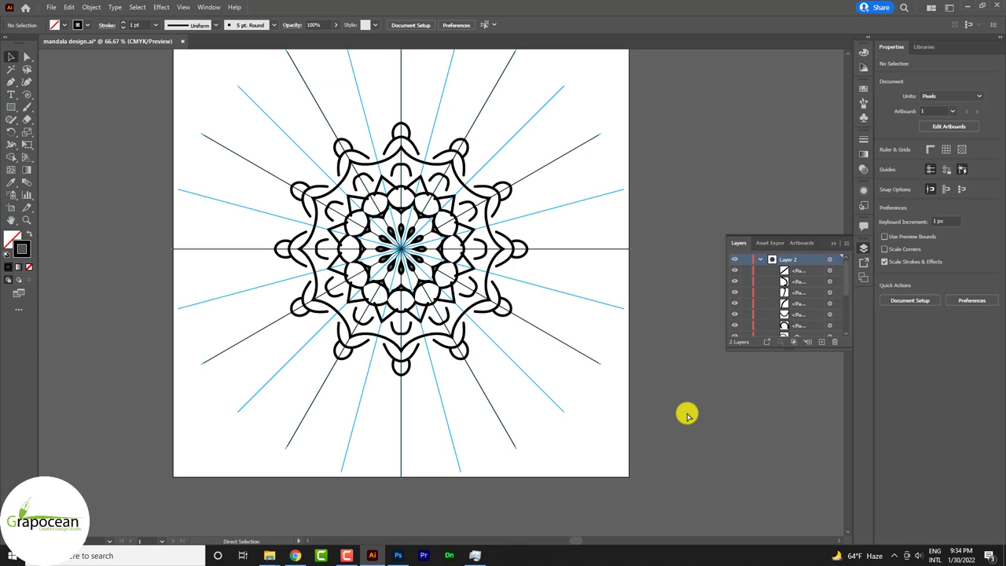
# - Give the mandala path a tapered width profile, Round Join and a 0.75 pt weight
pyautogui.press('v')
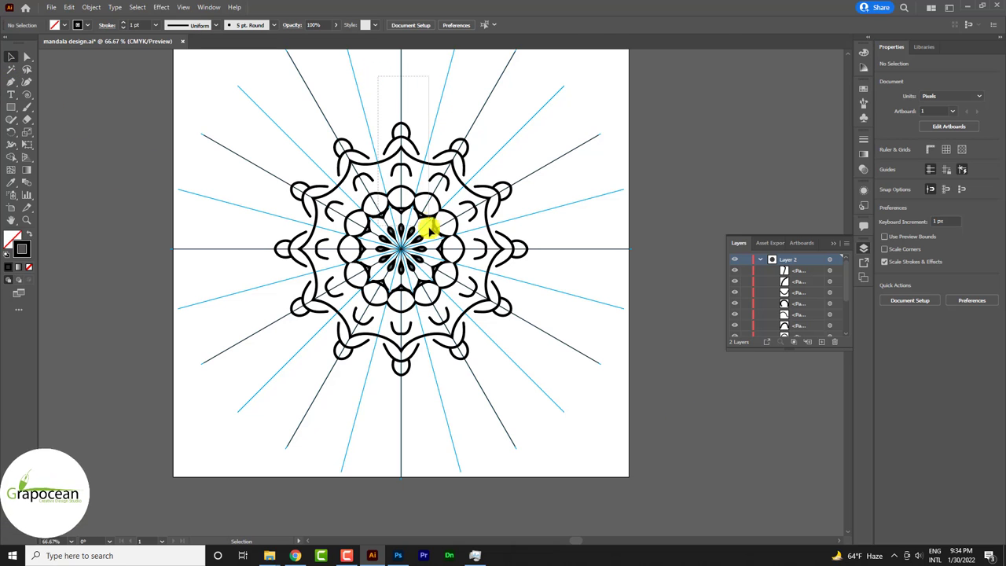
pyautogui.click(445, 258)
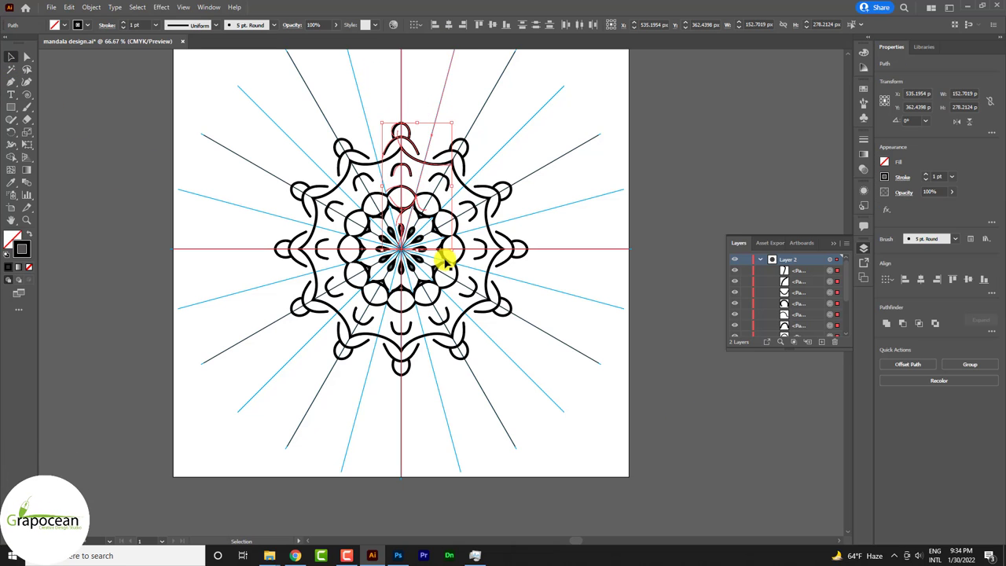
pyautogui.click(216, 26)
pyautogui.click(200, 57)
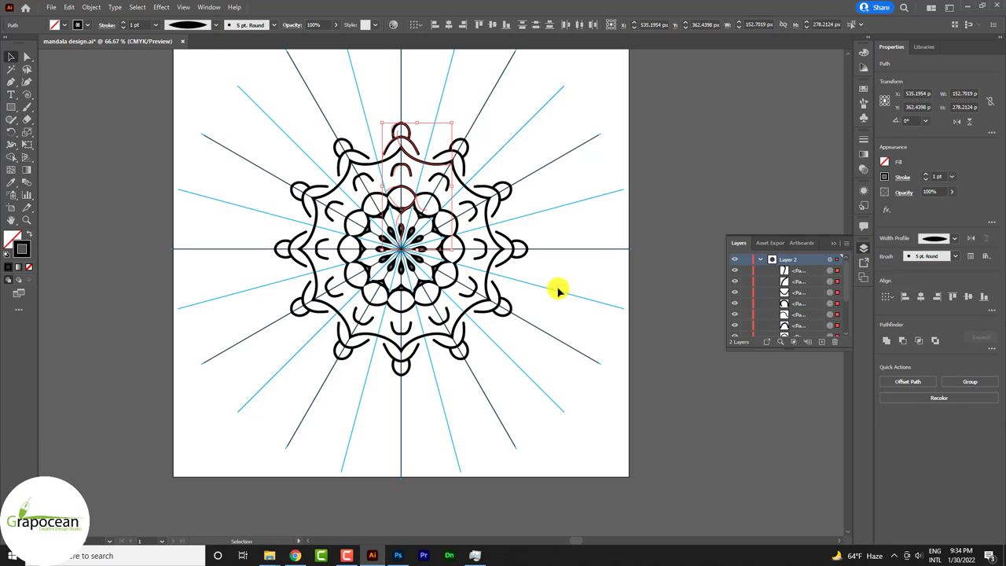
pyautogui.click(902, 178)
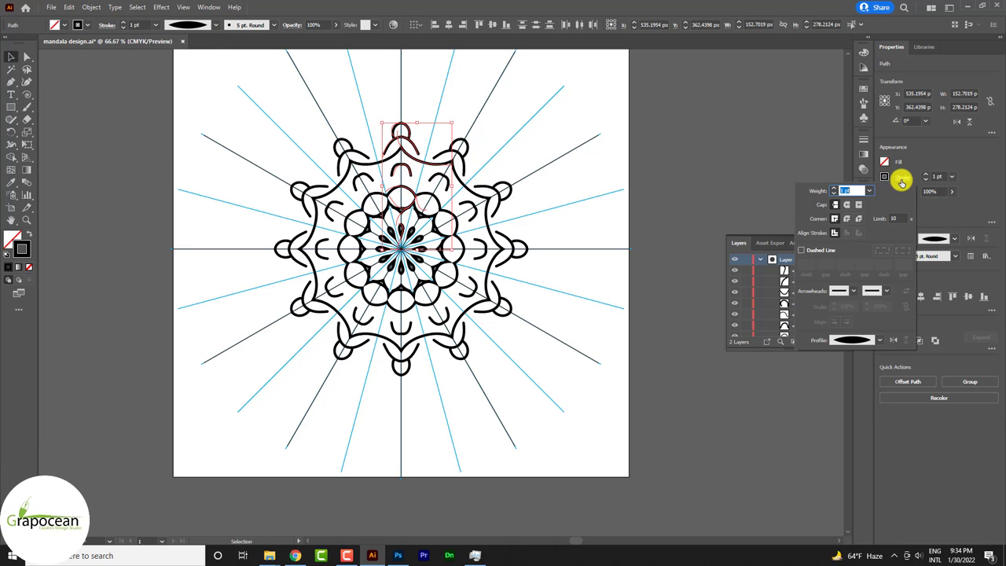
pyautogui.click(846, 220)
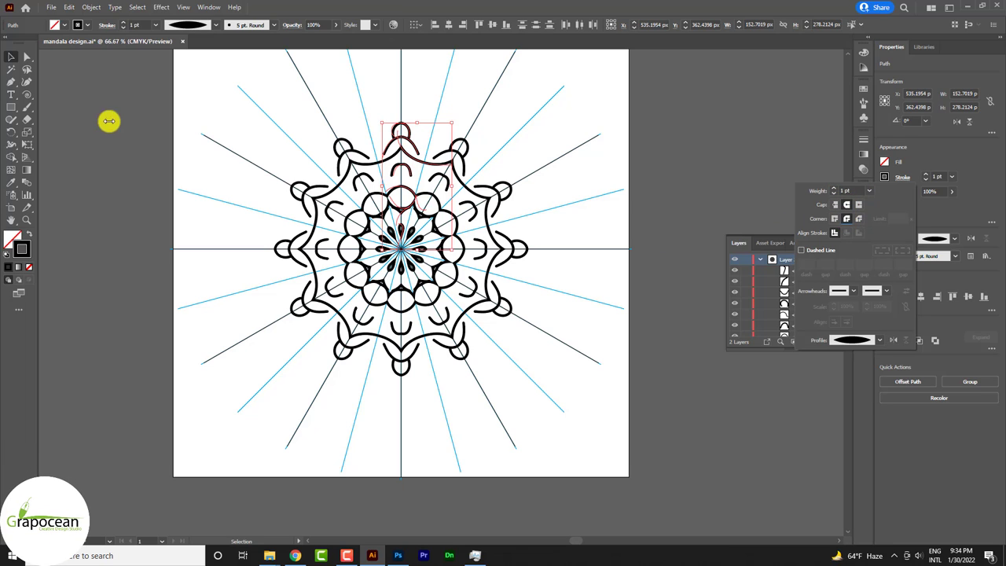
pyautogui.click(124, 29)
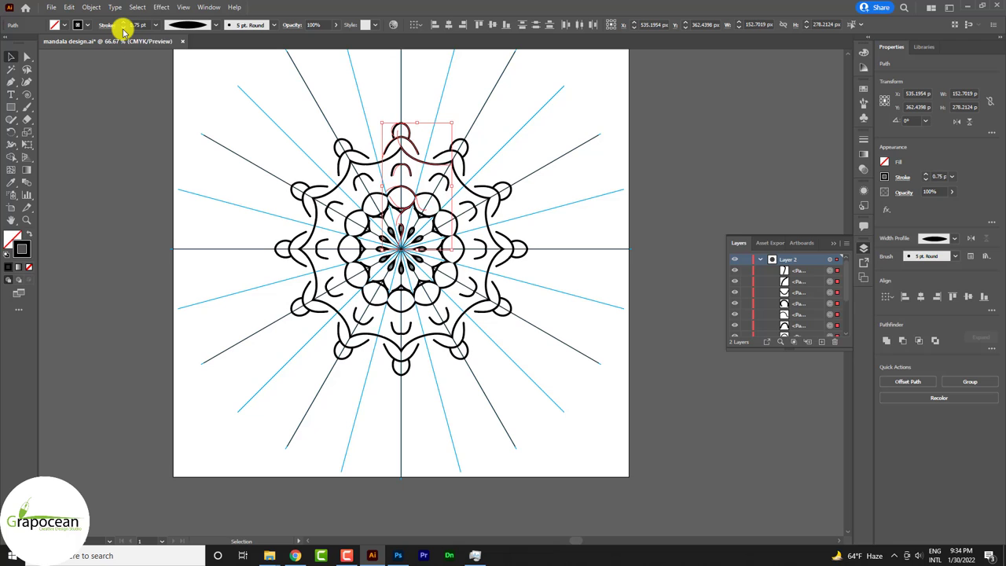
# - Hide the black radial guide lines and blue grid, keeping the overlapping mandala shapes hidden
pyautogui.click(95, 139)
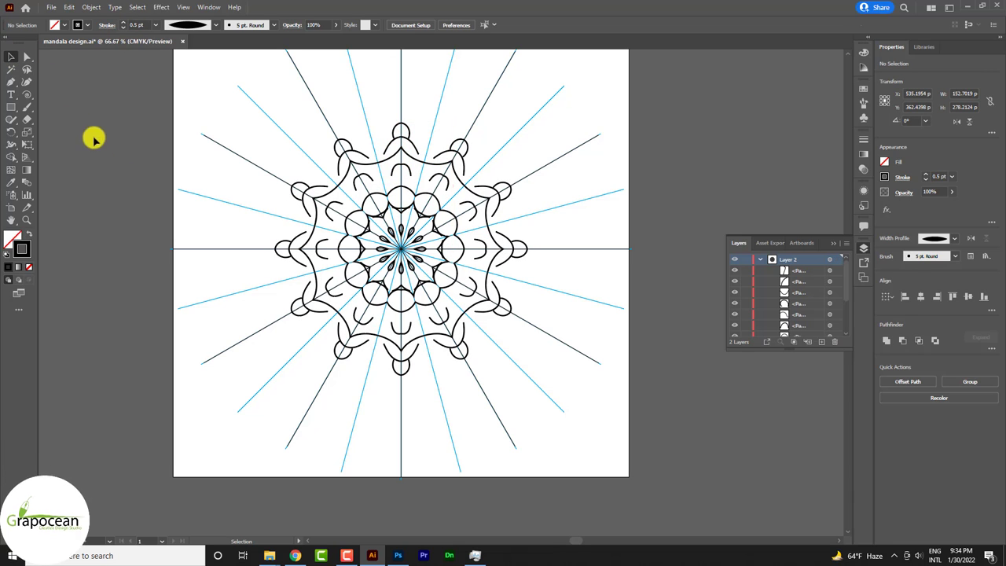
pyautogui.scroll(-5, 786, 323)
pyautogui.click(734, 320)
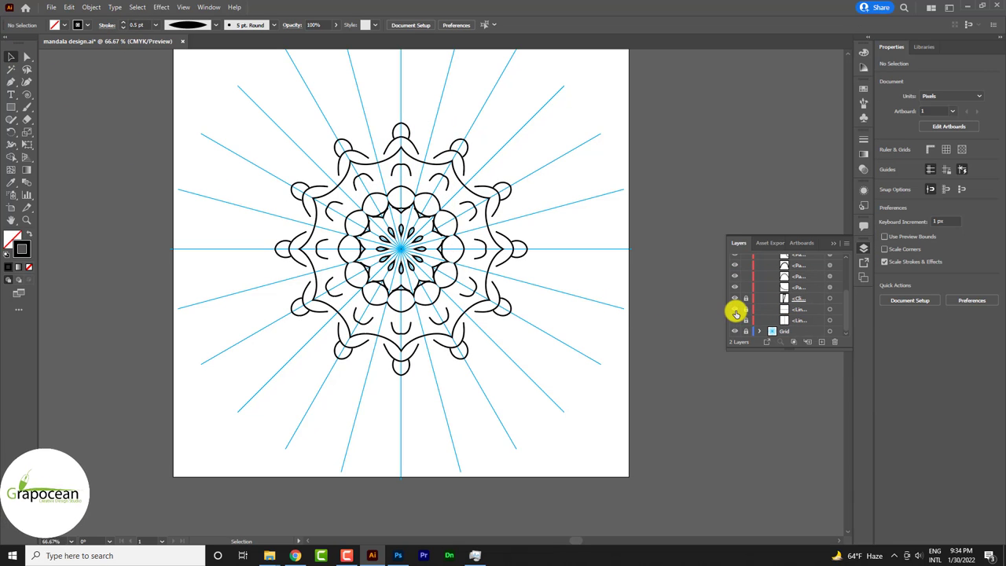
pyautogui.click(736, 299)
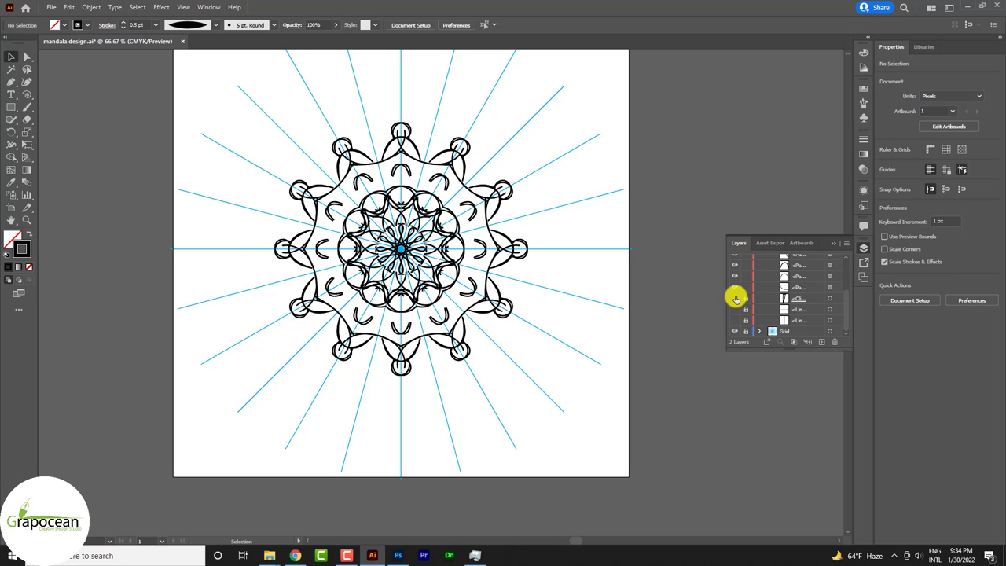
pyautogui.click(736, 299)
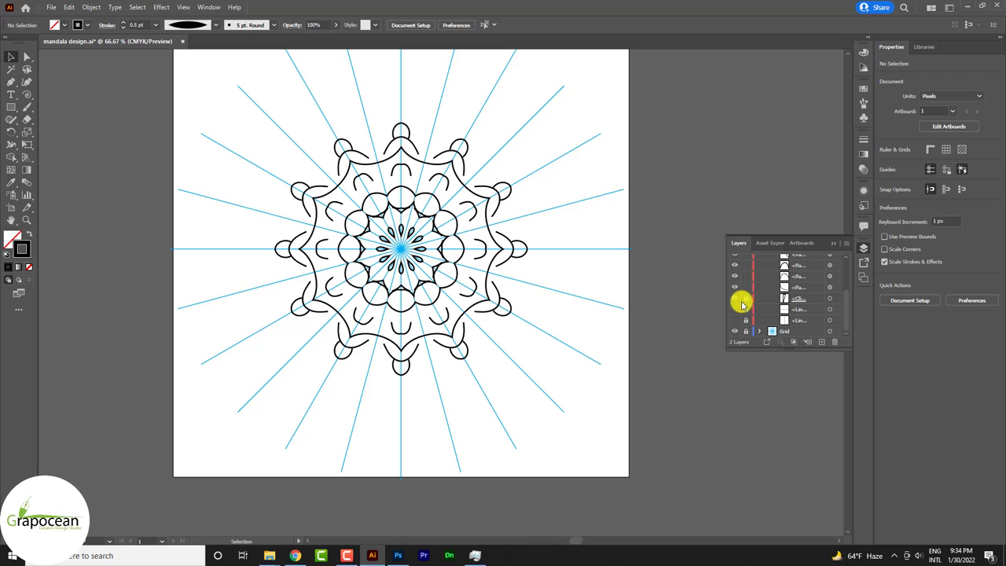
pyautogui.click(735, 299)
pyautogui.click(736, 299)
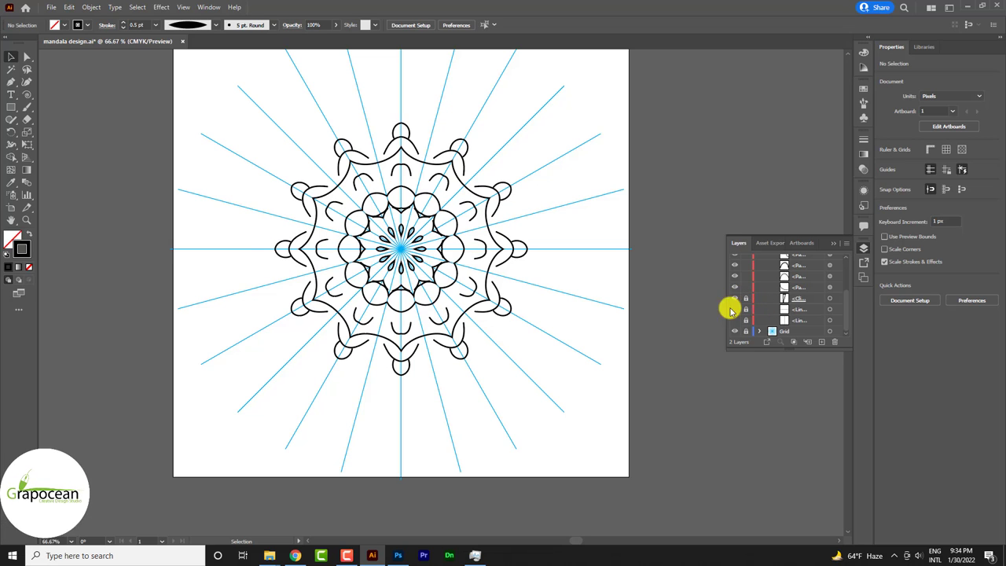
pyautogui.click(735, 331)
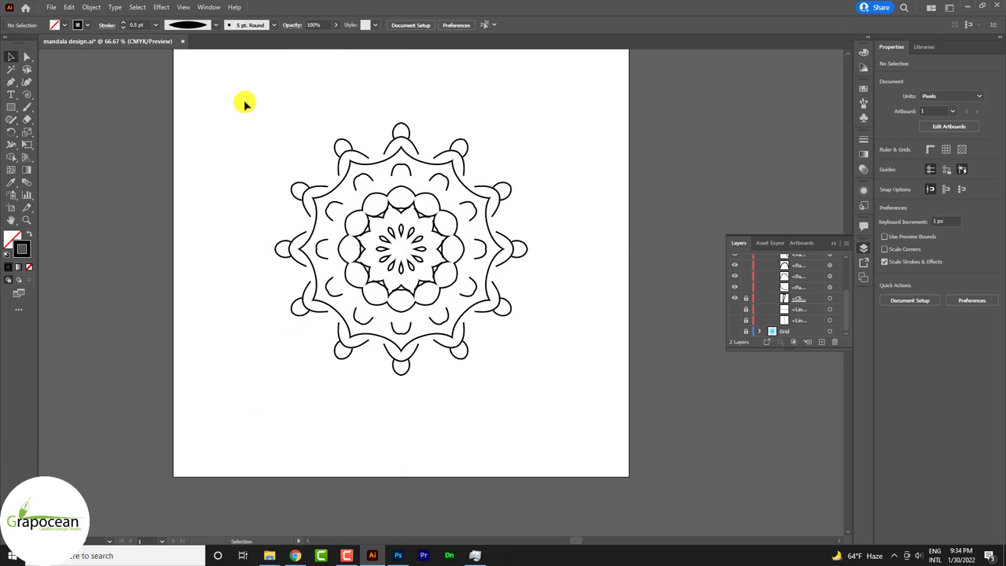
# - Lock a mandala sublayer, leave the radial guide lines hidden, and select the mandala's paths
pyautogui.click(747, 299)
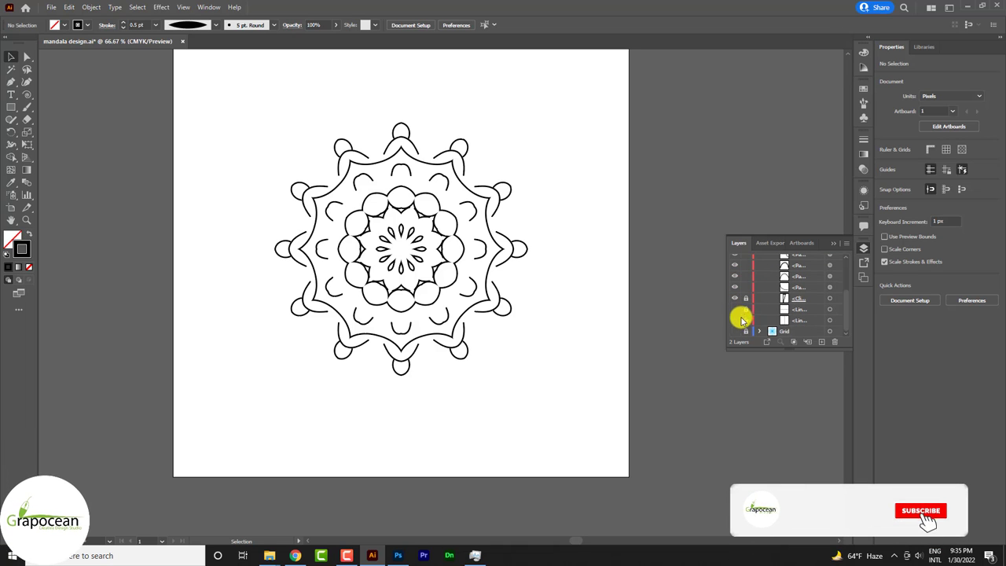
pyautogui.click(736, 320)
pyautogui.click(734, 316)
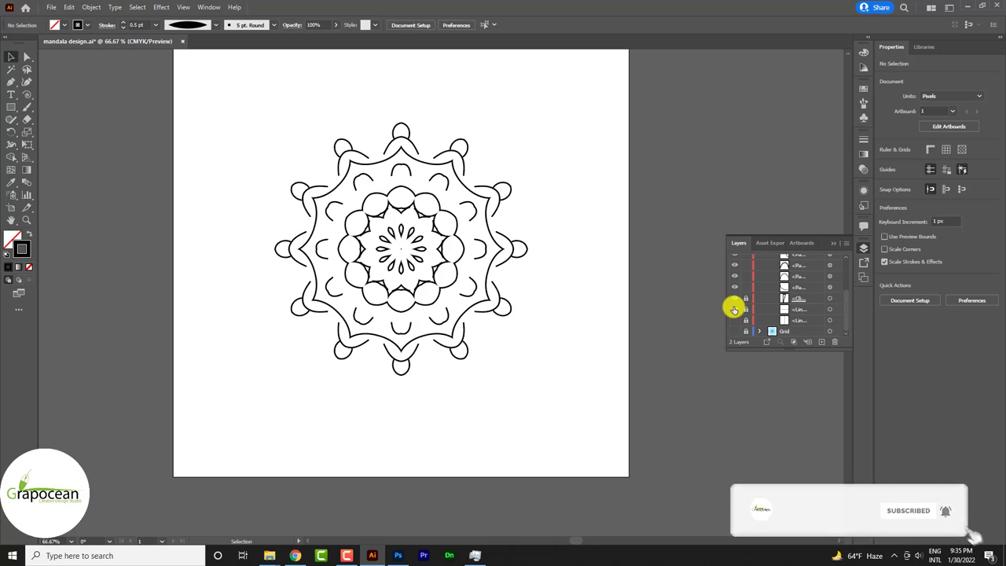
pyautogui.click(734, 315)
pyautogui.click(735, 318)
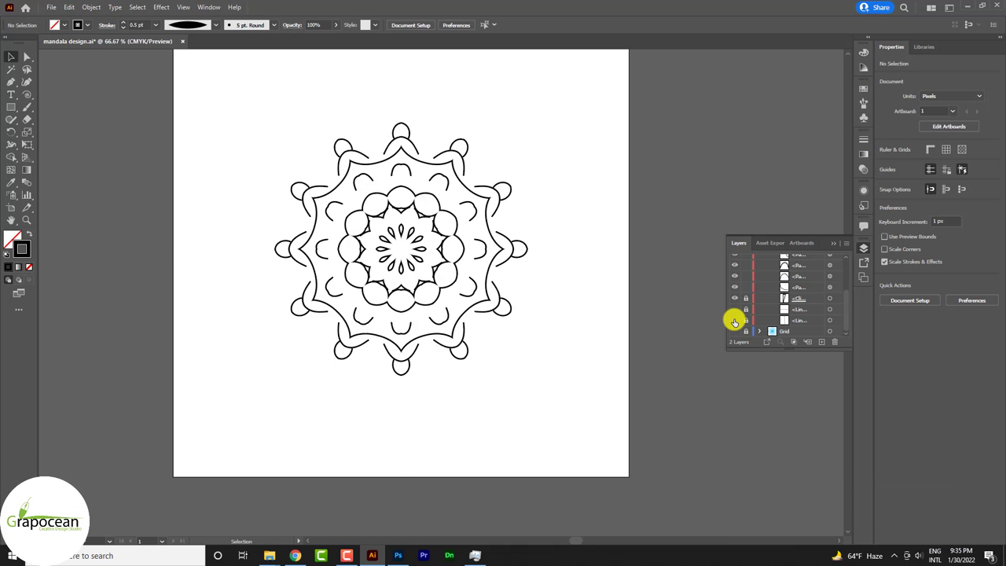
pyautogui.click(736, 320)
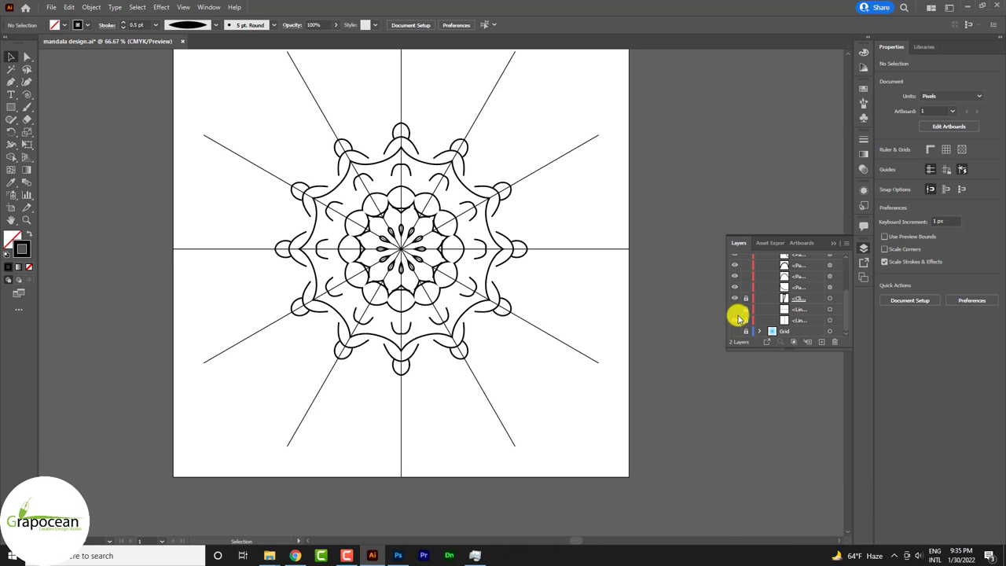
pyautogui.click(736, 318)
pyautogui.moveTo(231, 84); pyautogui.dragTo(519, 369)
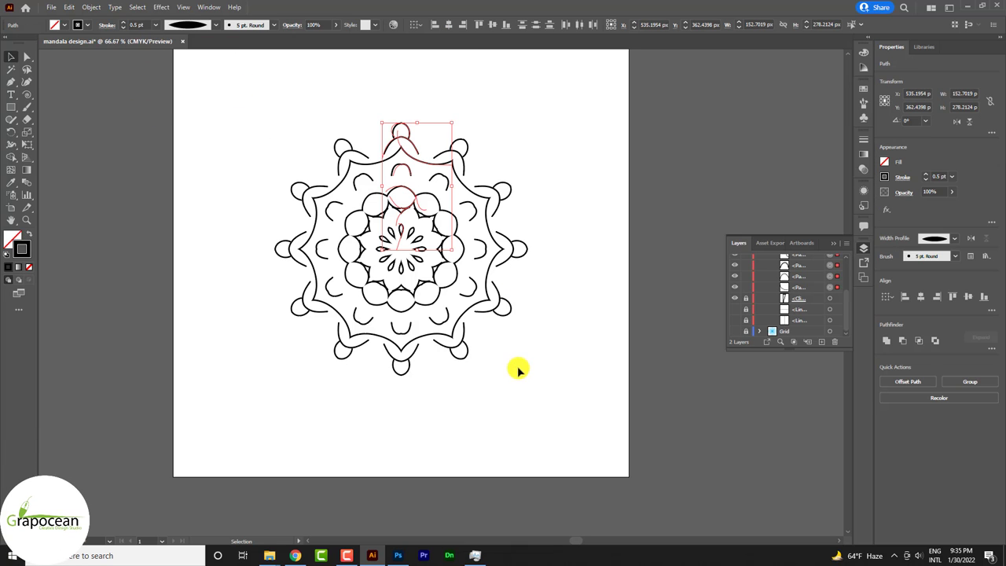
# - Expand the mandala's appearance into plain paths with Object > Expand Appearance, undoing a stray move
pyautogui.click(91, 8)
pyautogui.moveTo(115, 7)
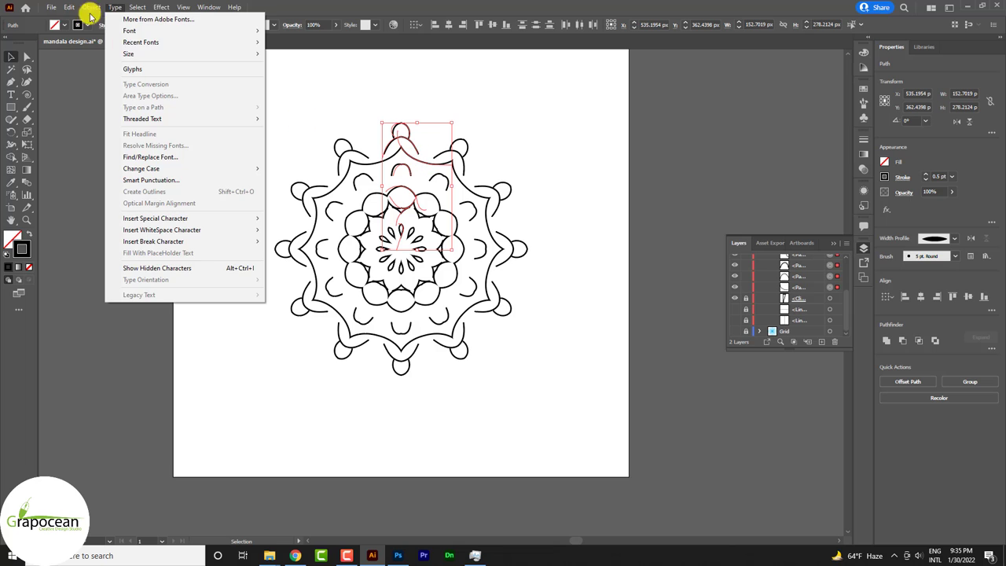
pyautogui.click(140, 142)
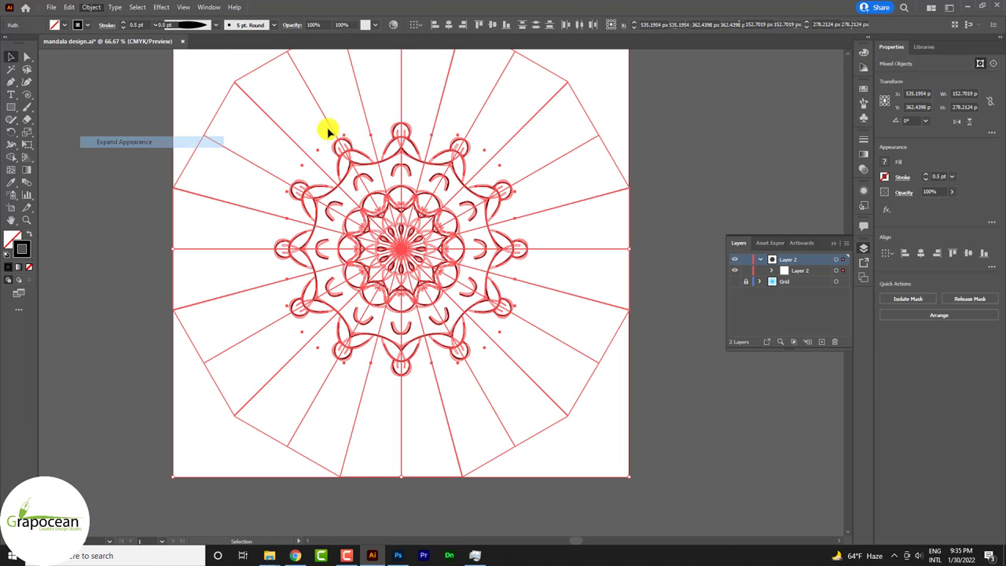
pyautogui.moveTo(399, 250); pyautogui.dragTo(425, 230)
pyautogui.hotkey('ctrl', 'z')
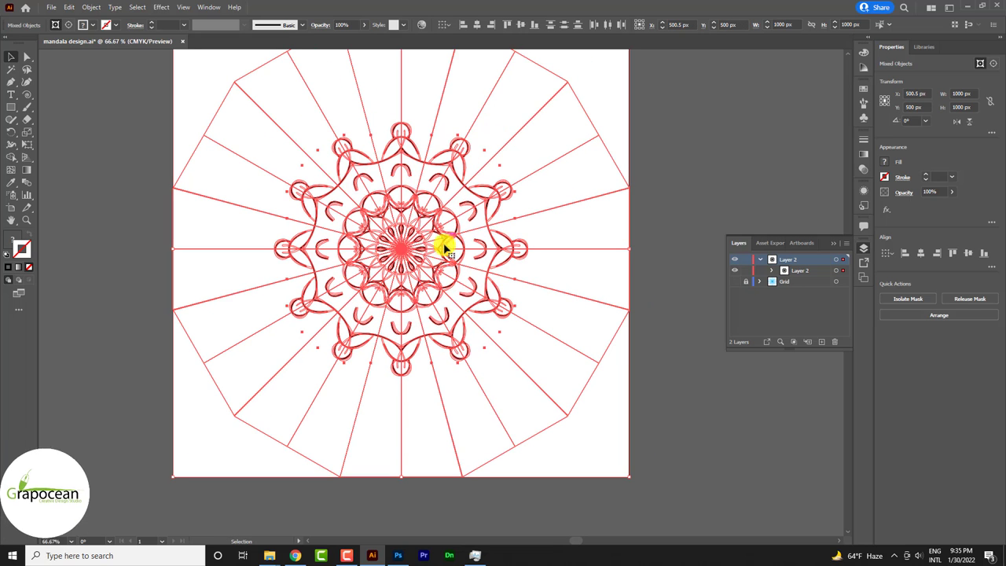
# - Group the expanded mandala artwork and drag the group into the Photoshop pouch document
pyautogui.rightClick(401, 250)
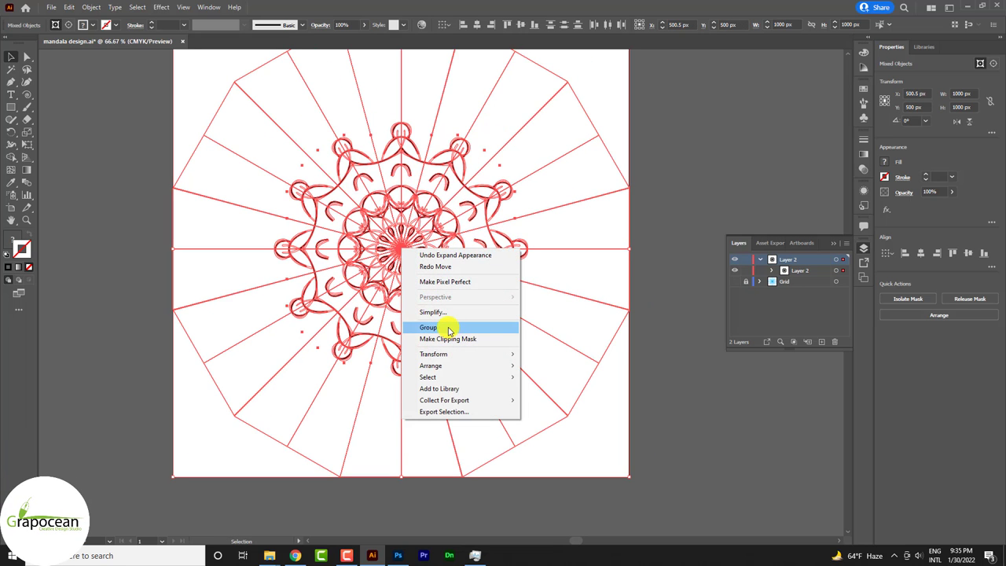
pyautogui.click(445, 327)
pyautogui.click(580, 289)
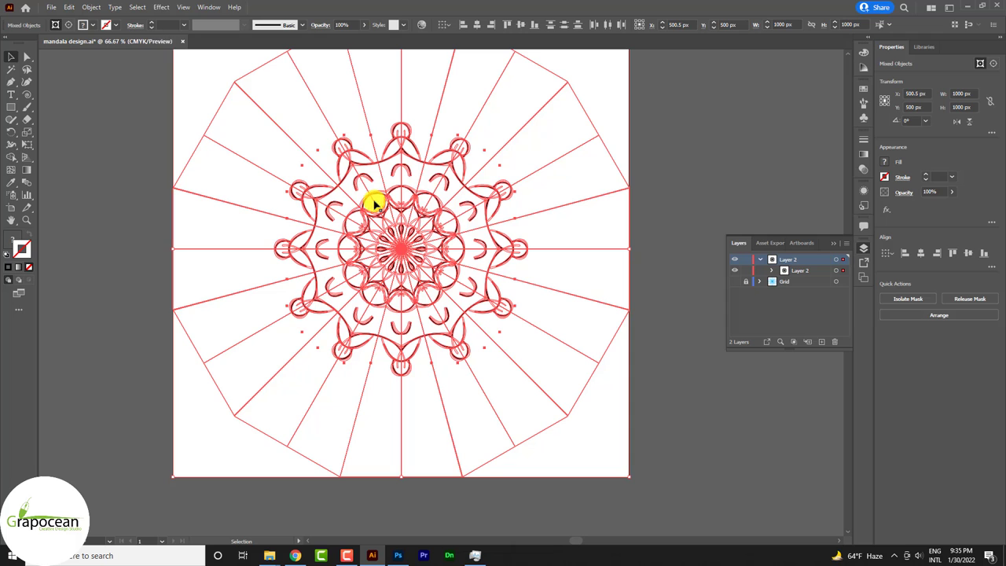
pyautogui.click(188, 73)
pyautogui.moveTo(259, 97); pyautogui.dragTo(548, 404)
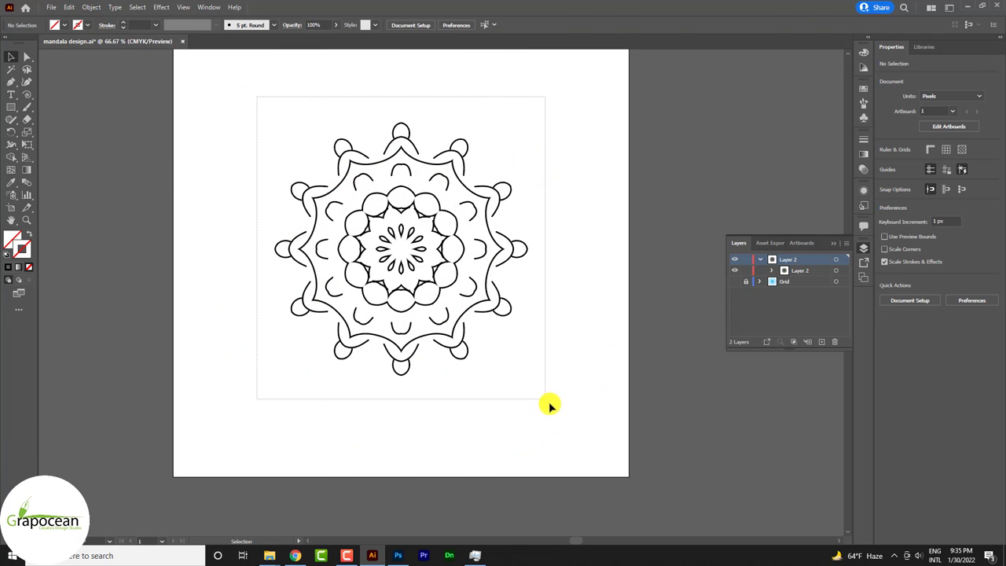
pyautogui.moveTo(402, 251)
pyautogui.mouseDown()
pyautogui.moveTo(396, 555)
pyautogui.moveTo(440, 436)
pyautogui.mouseUp()
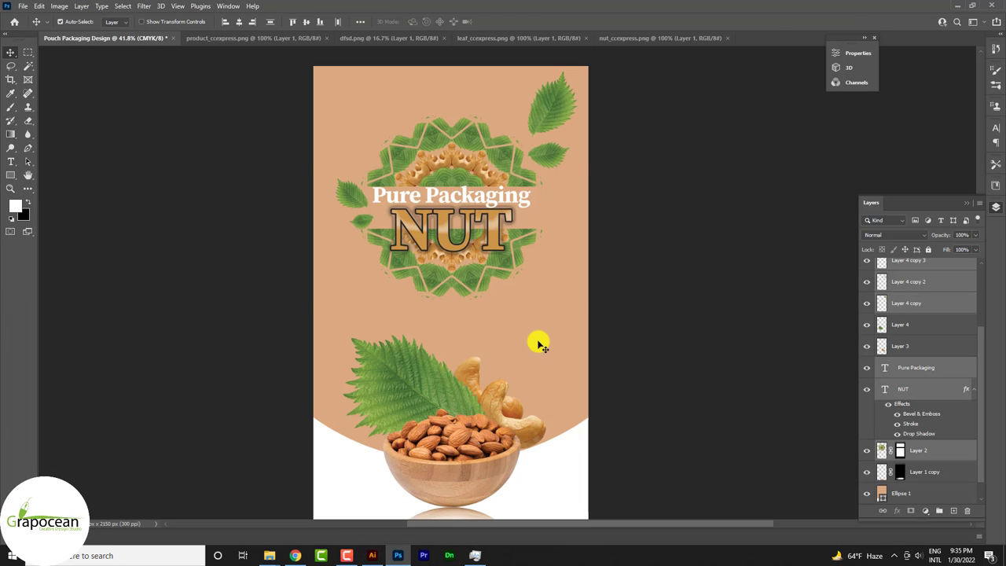
# - Place the mandala smart object half off the pouch's right edge, nudged slightly up and left
pyautogui.moveTo(539, 346); pyautogui.dragTo(540, 354)
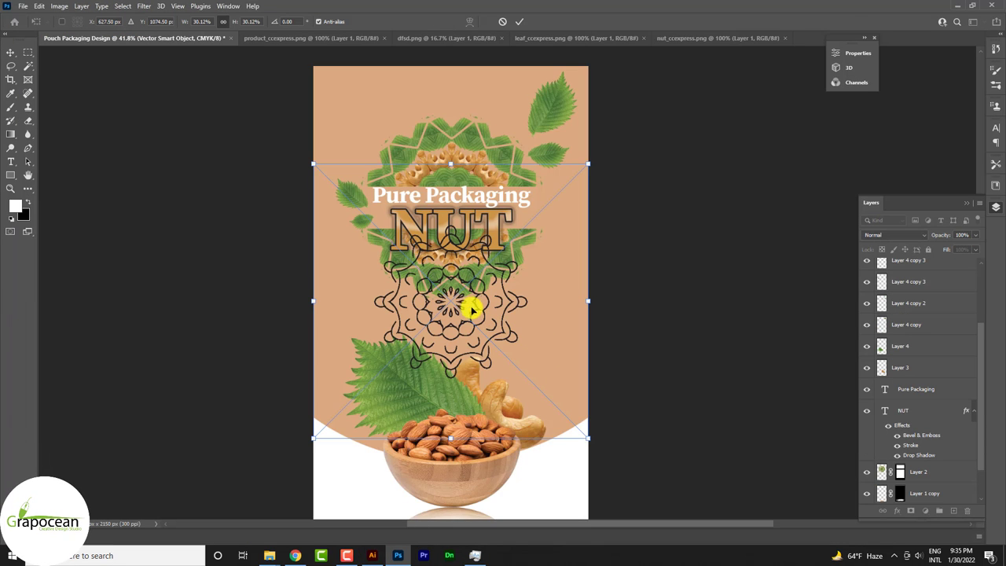
pyautogui.moveTo(528, 334)
pyautogui.mouseDown()
pyautogui.moveTo(616, 343)
pyautogui.moveTo(609, 338)
pyautogui.mouseUp()
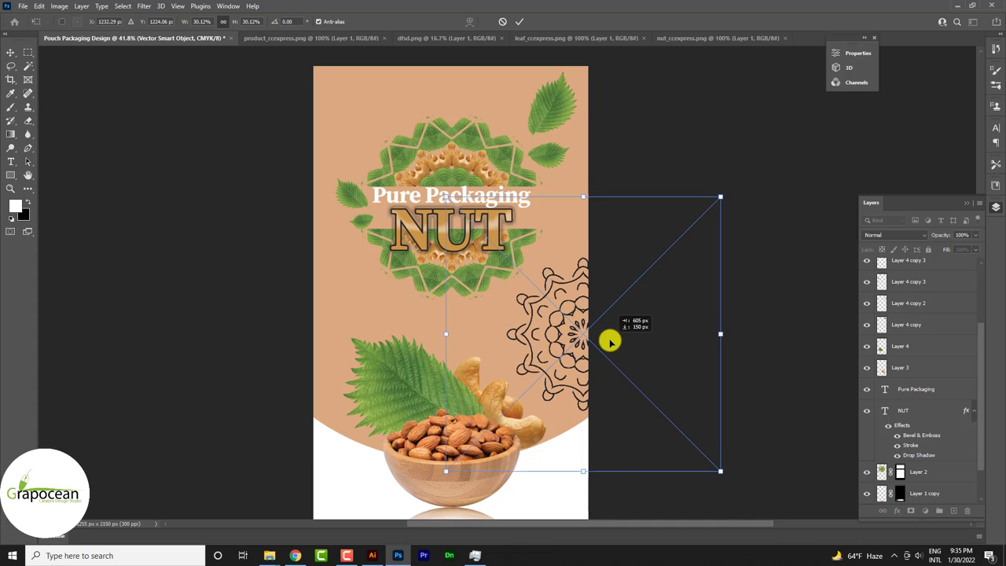
pyautogui.click(519, 22)
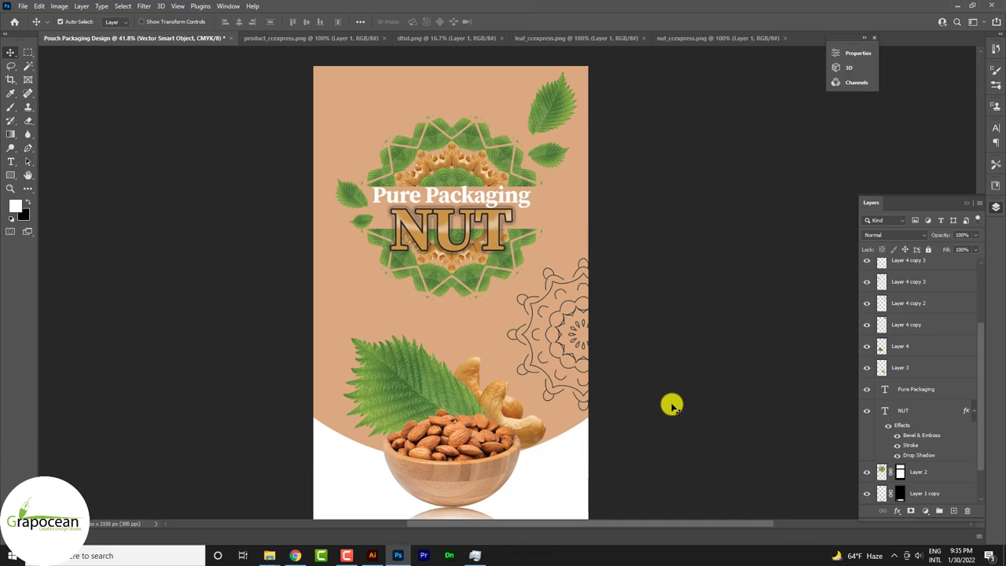
pyautogui.scroll(1, 551, 326)
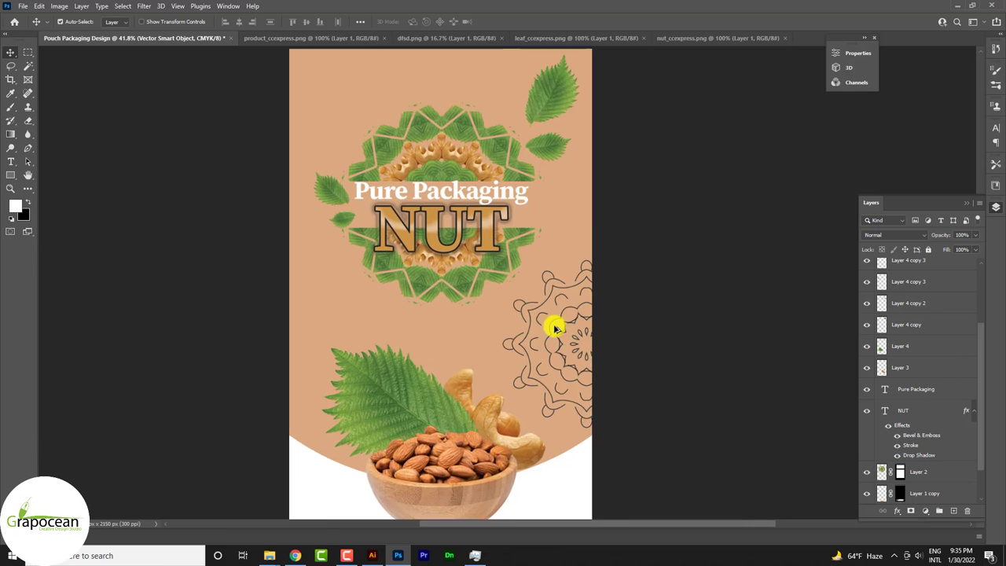
pyautogui.scroll(3, 573, 307)
pyautogui.scroll(2, 584, 342)
pyautogui.scroll(3, 586, 334)
pyautogui.moveTo(586, 335); pyautogui.dragTo(556, 308)
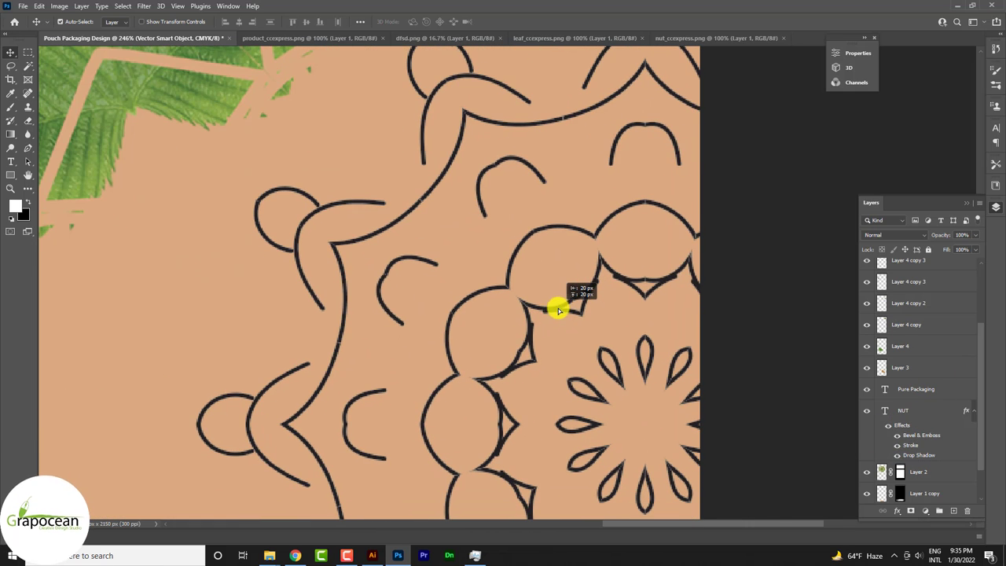
pyautogui.rightClick(936, 270)
# - Add a Color Overlay to the mandala using the sampled peach background colour
pyautogui.click(836, 81)
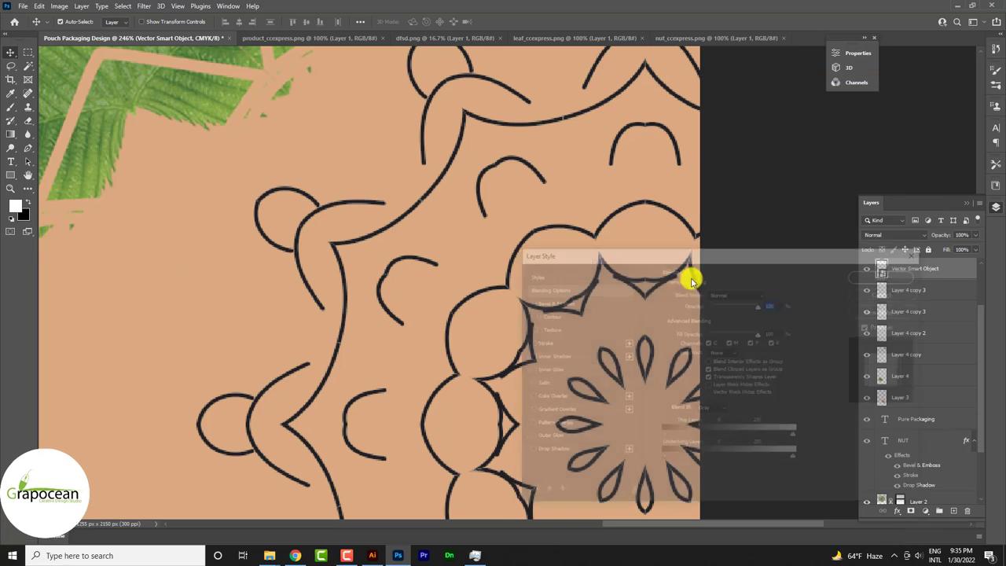
pyautogui.click(559, 395)
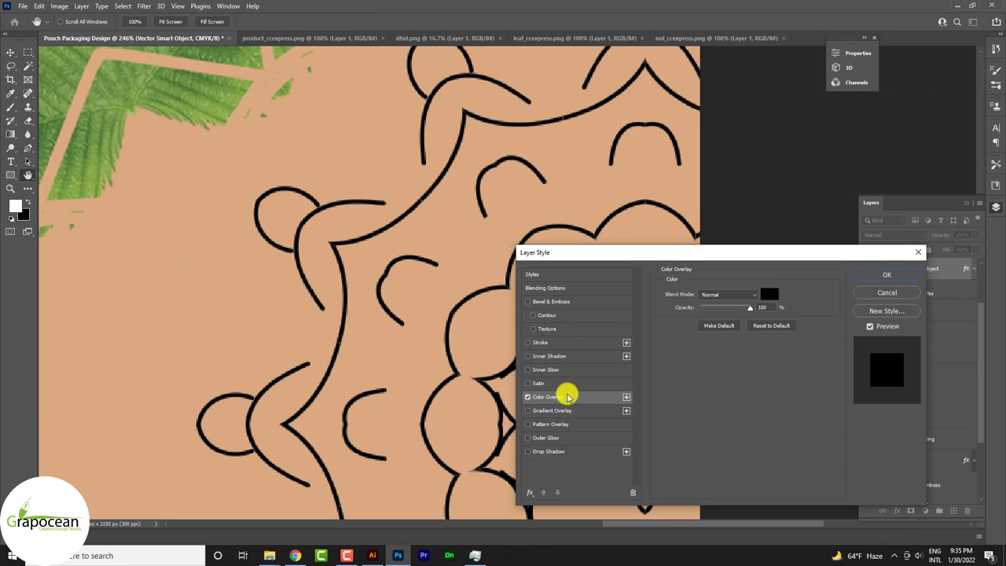
pyautogui.click(774, 294)
pyautogui.click(202, 228)
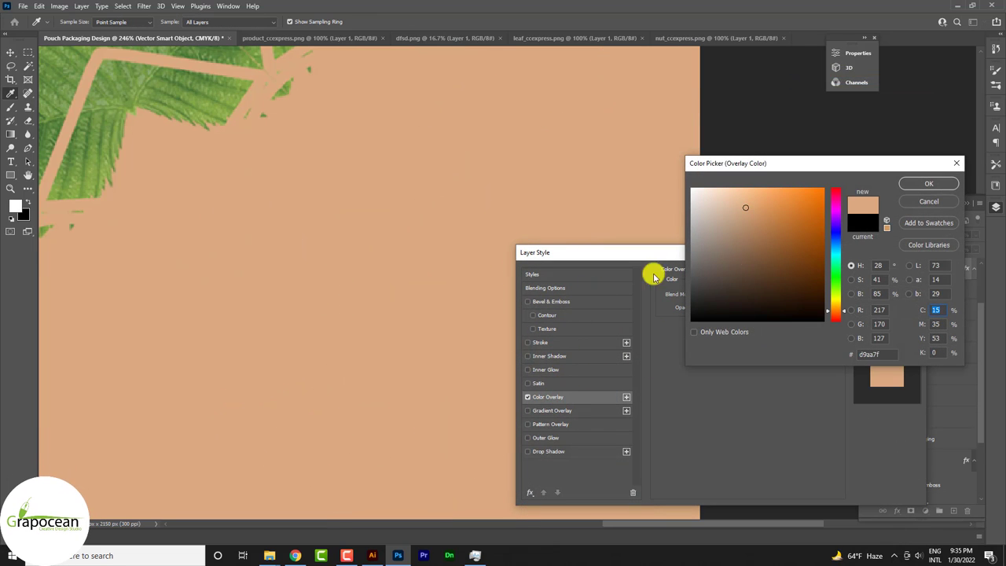
pyautogui.click(938, 186)
pyautogui.click(894, 276)
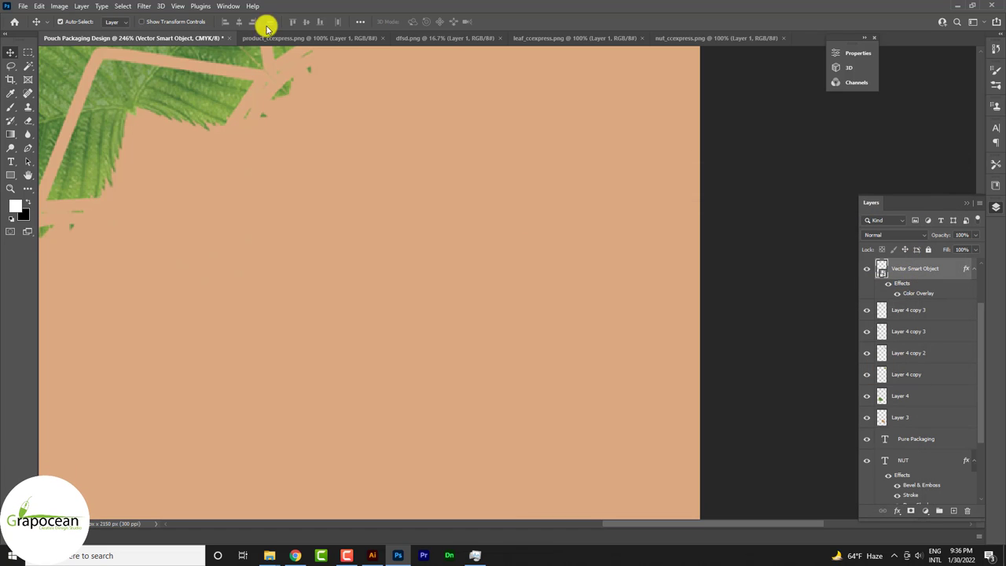
pyautogui.click(145, 6)
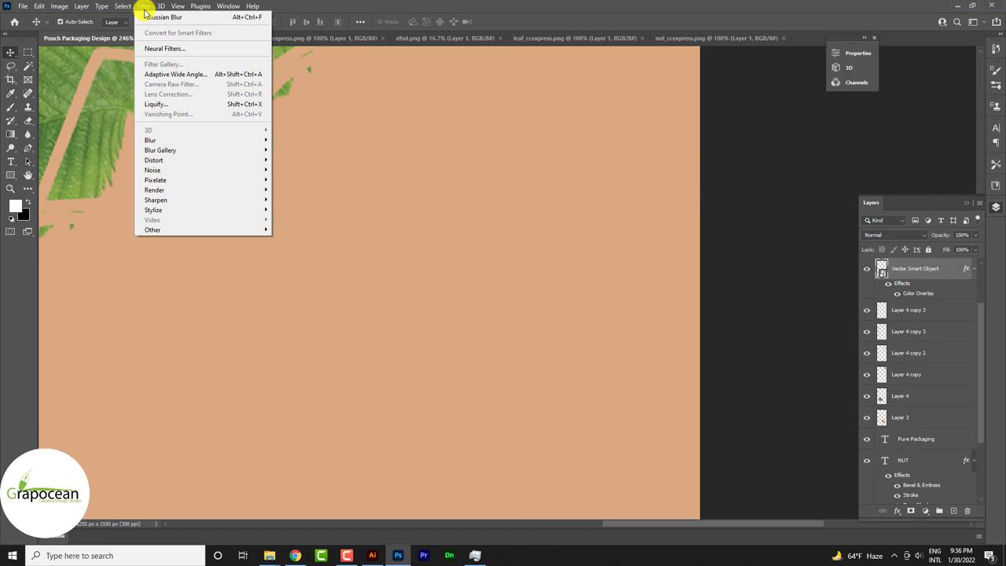
# - Add Bevel & Emboss with adjusted depth and the first gloss contour preset
pyautogui.rightClick(914, 268)
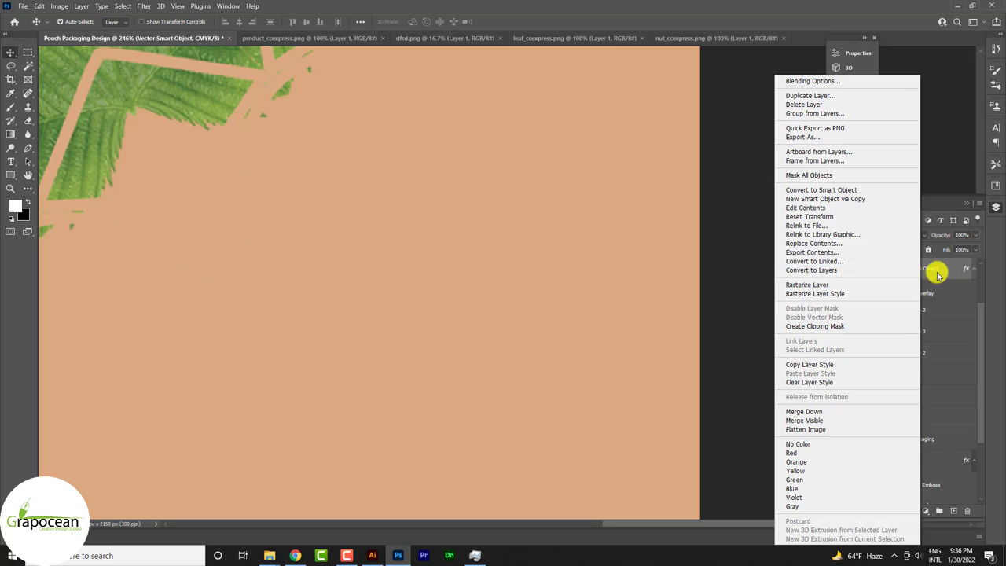
pyautogui.click(837, 82)
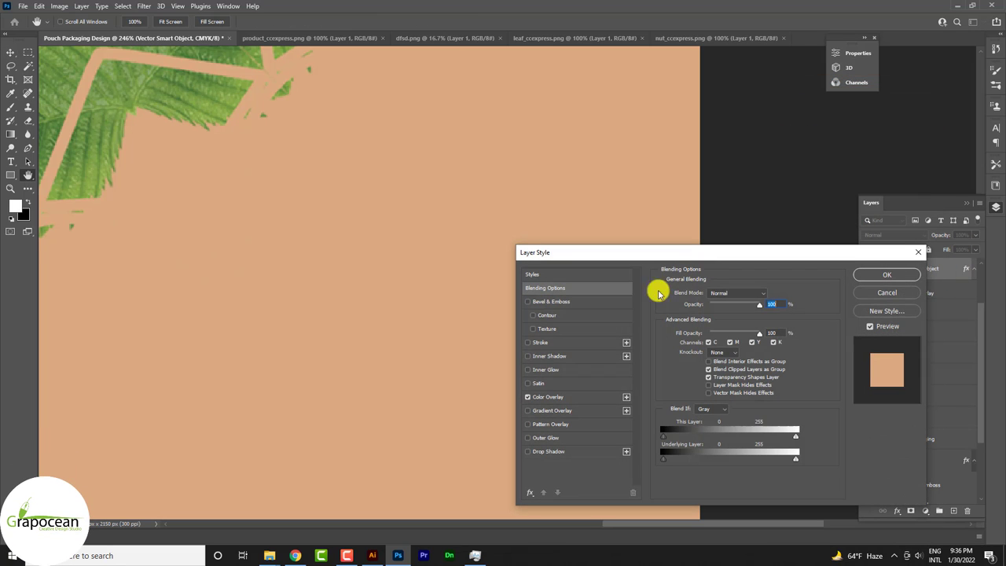
pyautogui.click(536, 399)
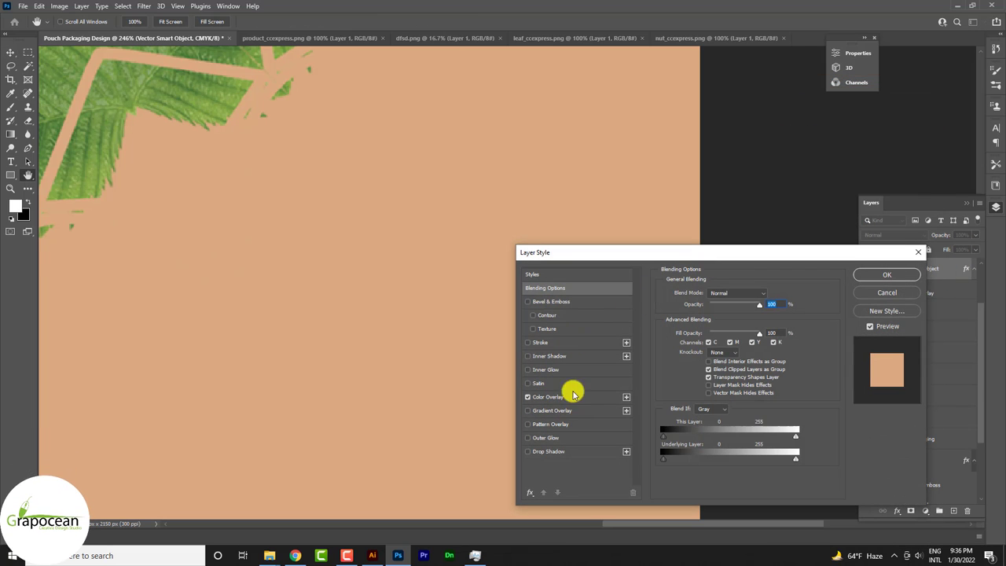
pyautogui.click(551, 304)
pyautogui.moveTo(745, 314); pyautogui.dragTo(705, 316)
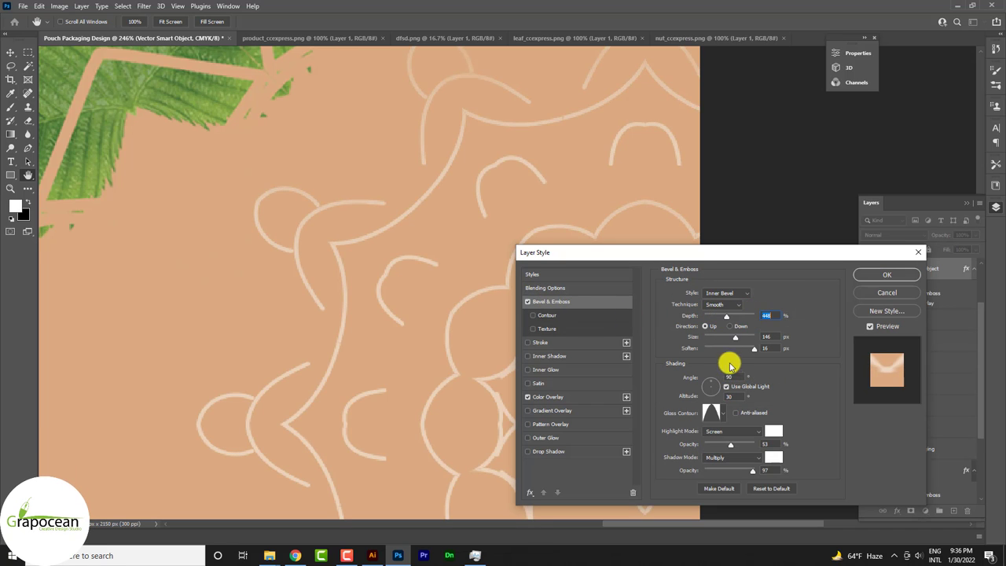
pyautogui.click(725, 415)
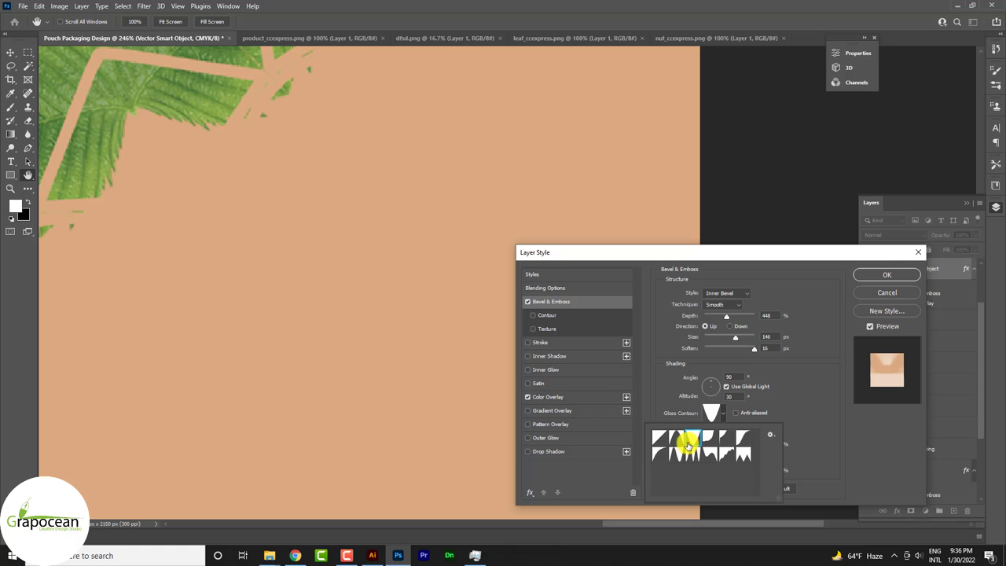
pyautogui.click(666, 442)
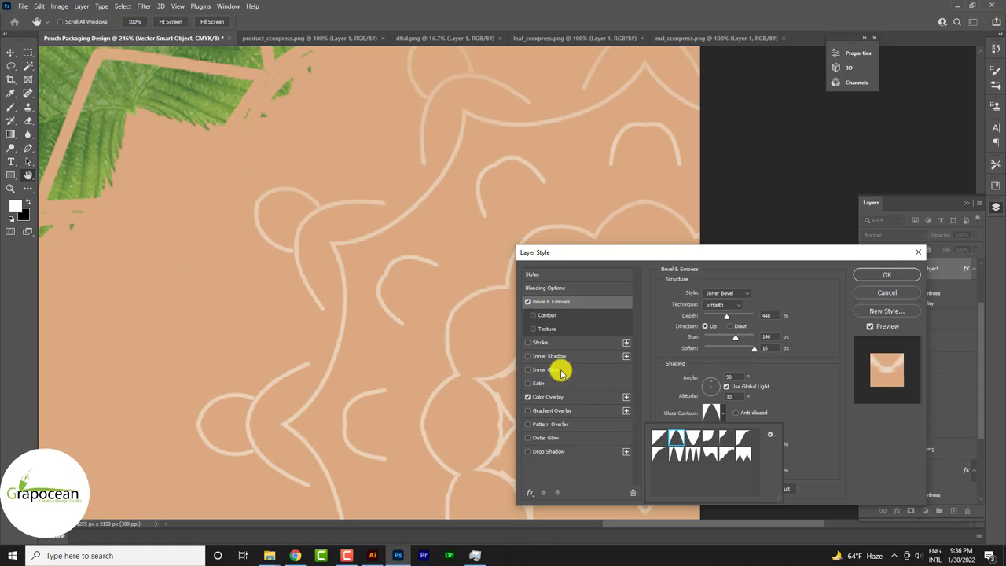
# - Try texture and inner shadow, then enable a yellow Outer Glow on the mandala lines
pyautogui.click(548, 330)
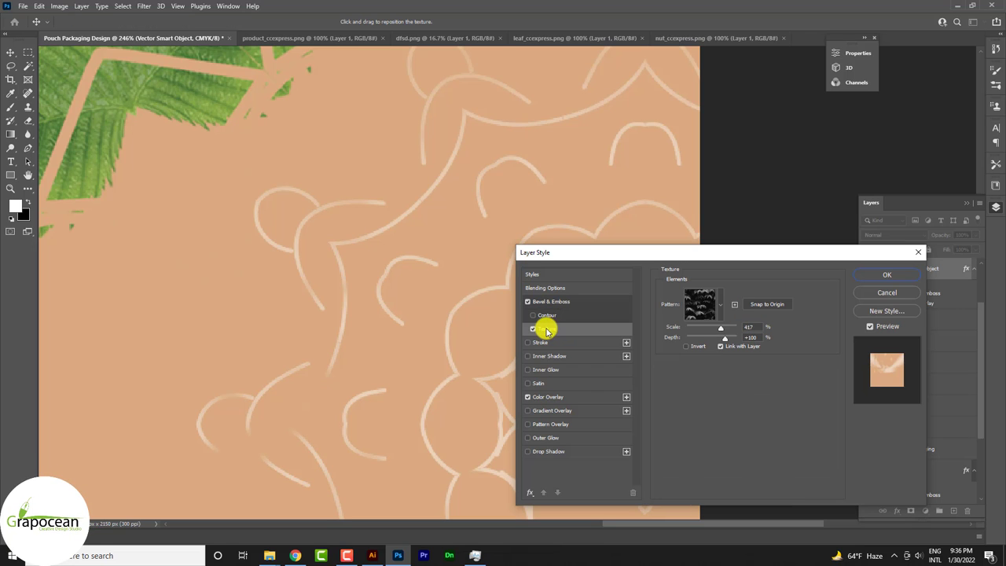
pyautogui.click(534, 330)
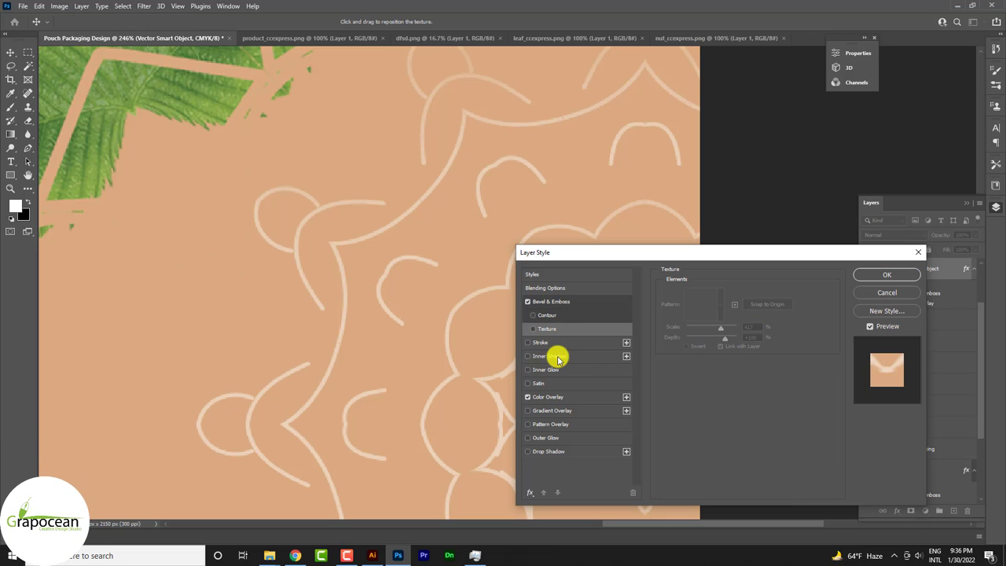
pyautogui.click(558, 357)
pyautogui.click(528, 356)
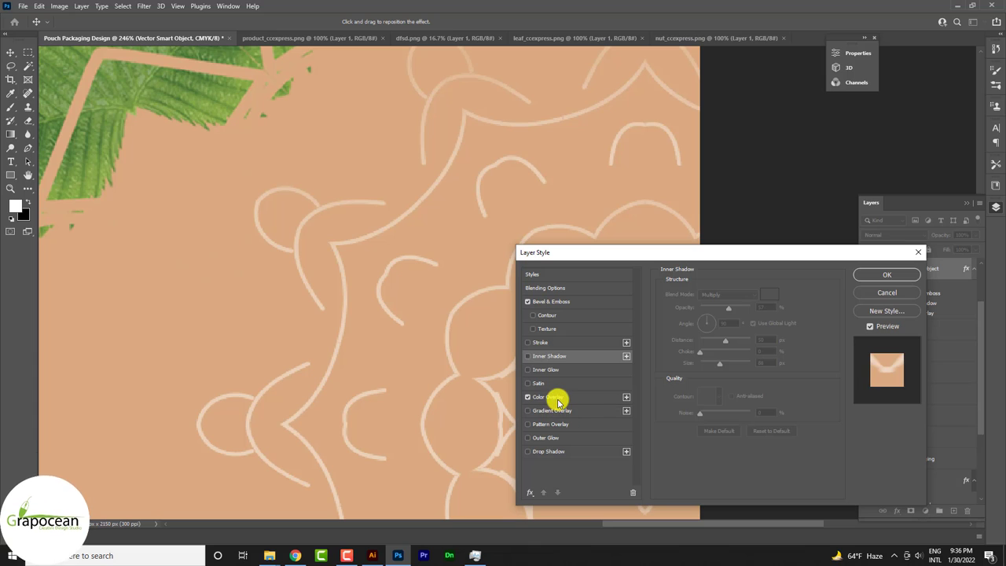
pyautogui.click(557, 398)
pyautogui.click(561, 413)
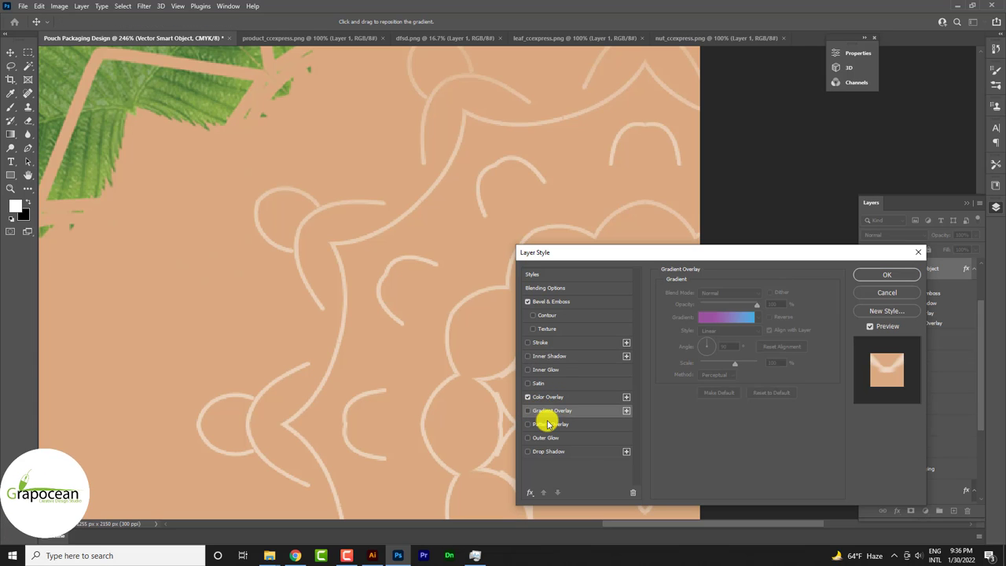
pyautogui.click(556, 424)
pyautogui.click(528, 438)
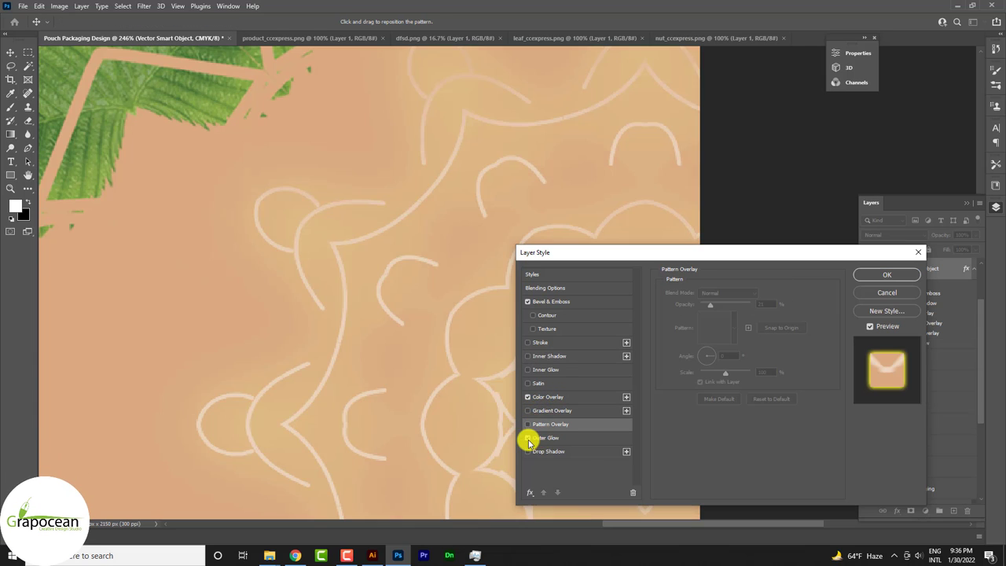
pyautogui.click(527, 438)
pyautogui.click(528, 438)
pyautogui.click(539, 438)
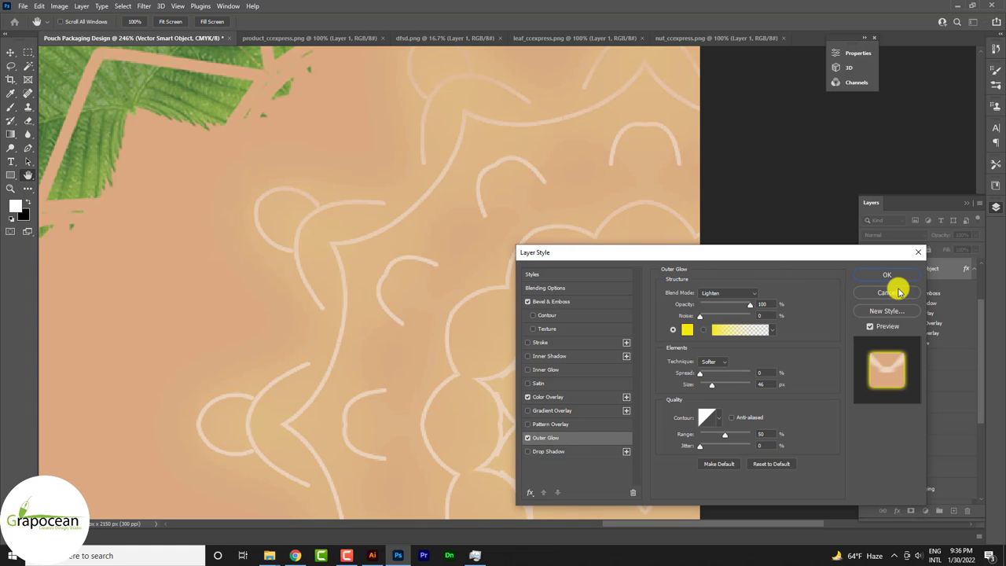
# - Confirm the layer styles and compare the pouch with the glowing mandala hidden and shown
pyautogui.press('Return')
pyautogui.scroll(-1, 602, 333)
pyautogui.scroll(-3, 595, 344)
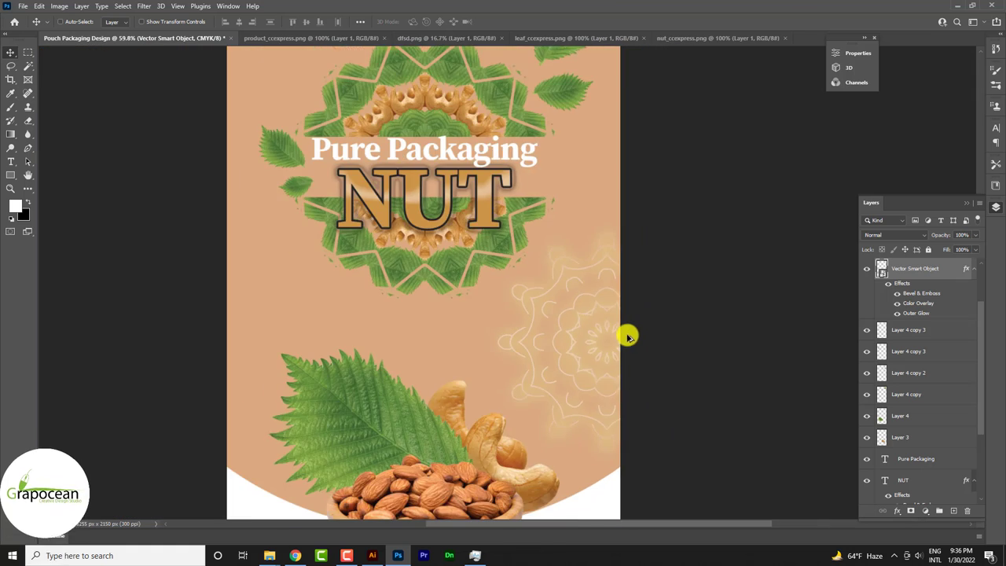
pyautogui.scroll(-2, 627, 335)
pyautogui.scroll(2, 579, 322)
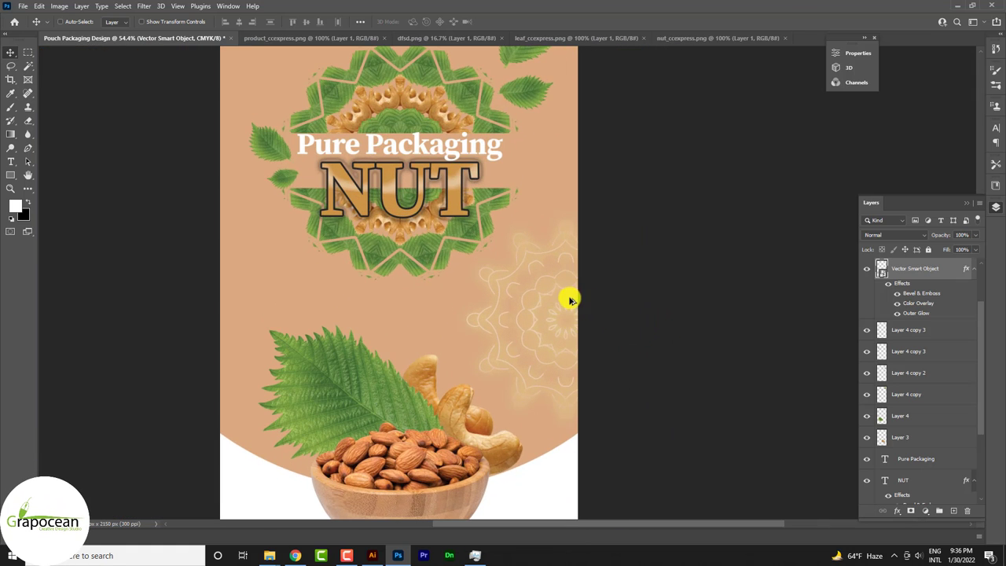
pyautogui.scroll(1, 516, 301)
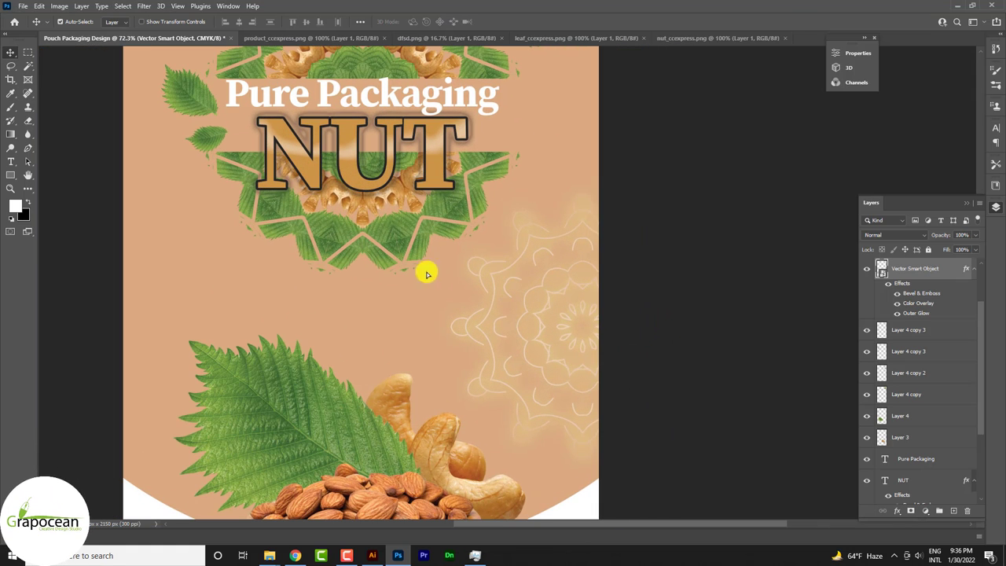
pyautogui.click(868, 269)
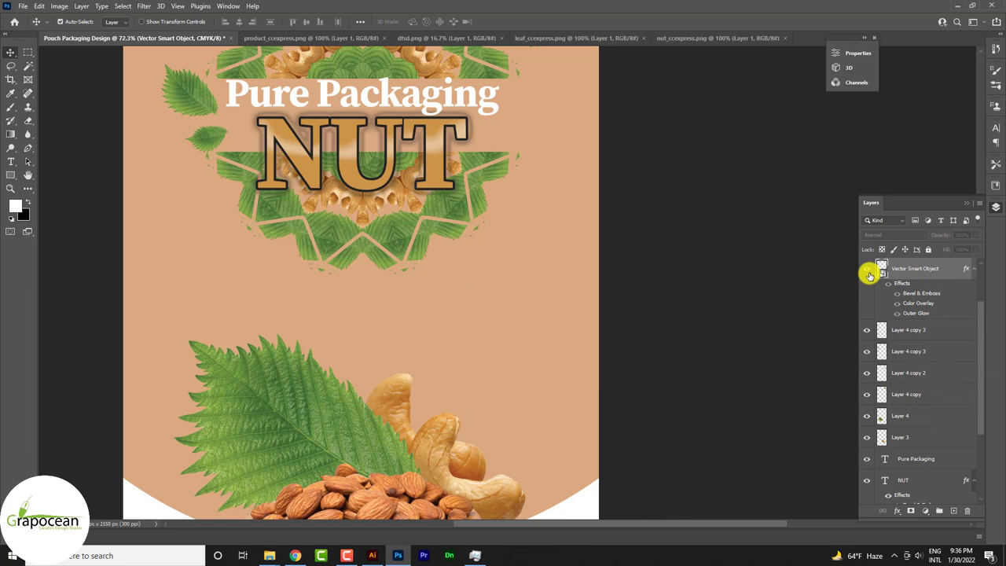
pyautogui.click(868, 270)
# - Duplicate the glowing mandala layer and move the copy half off the pouch's left edge
pyautogui.moveTo(944, 270); pyautogui.dragTo(953, 512)
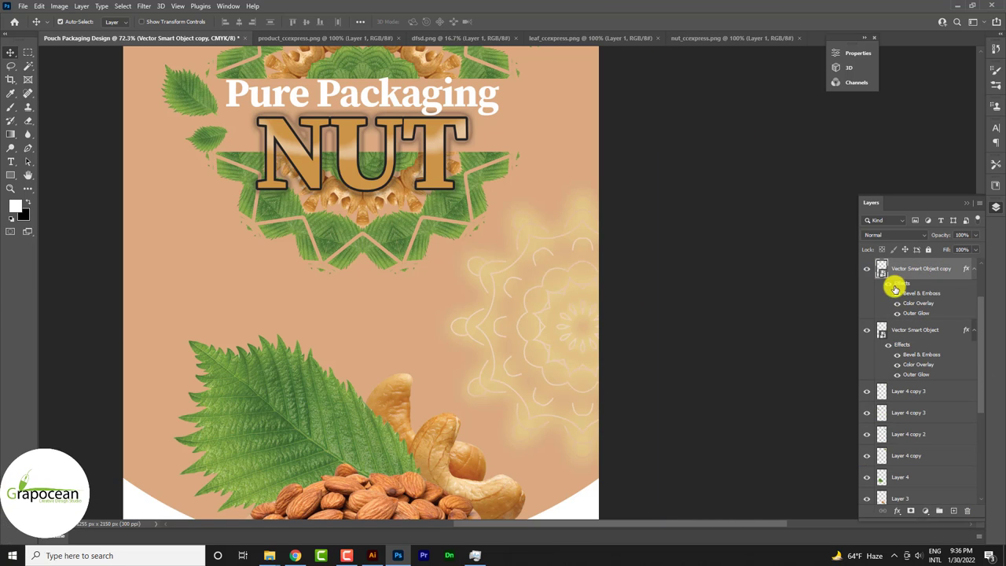
pyautogui.hotkey('ctrl', 't')
pyautogui.hotkey('ctrl', '0')
pyautogui.moveTo(555, 362)
pyautogui.mouseDown()
pyautogui.moveTo(334, 227)
pyautogui.moveTo(296, 320)
pyautogui.mouseUp()
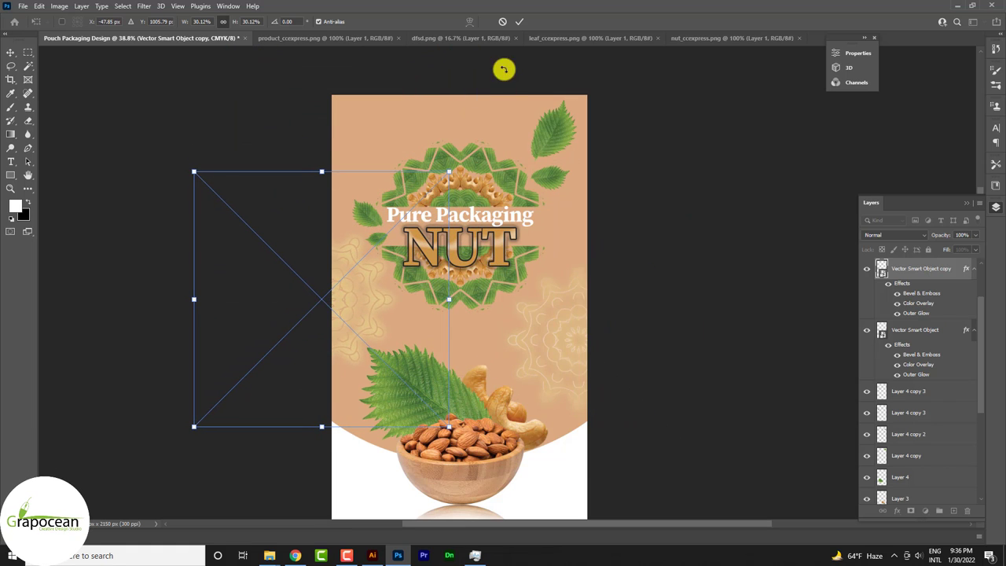
pyautogui.click(519, 22)
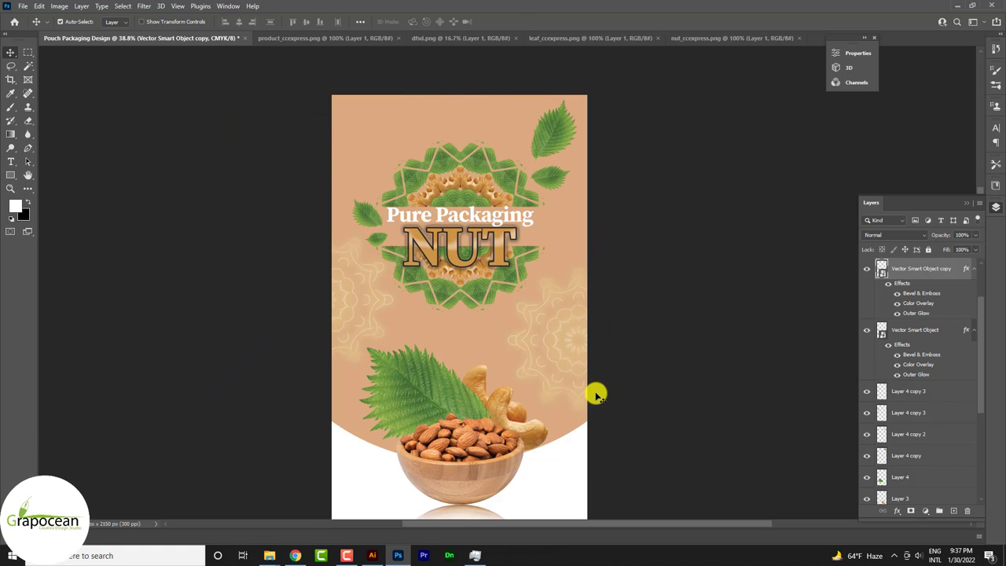
# - Zoom around to review the finished pouch front with Lorem ipsum text and the 250g label
pyautogui.scroll(-2, 600, 401)
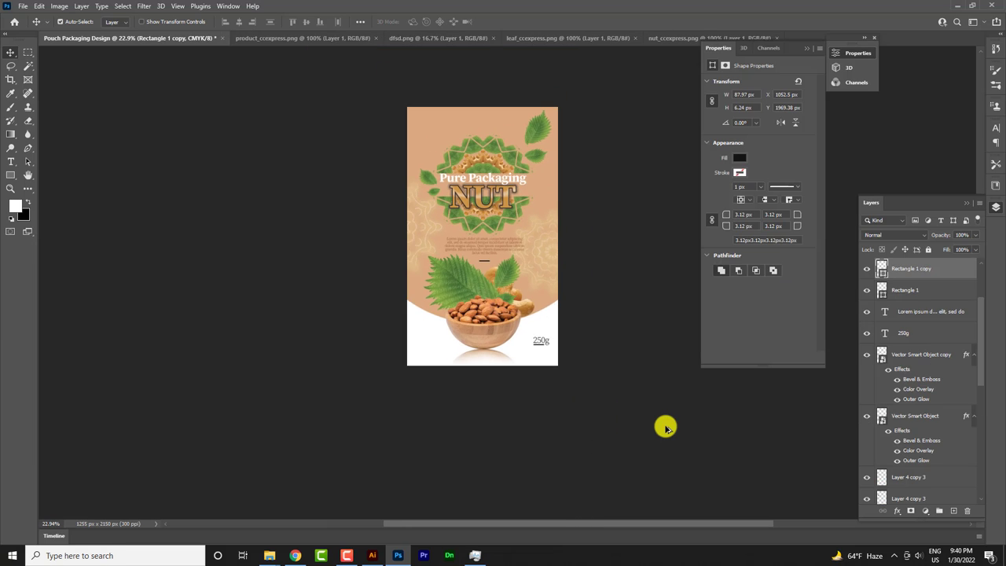
pyautogui.scroll(2, 649, 378)
pyautogui.scroll(2, 637, 332)
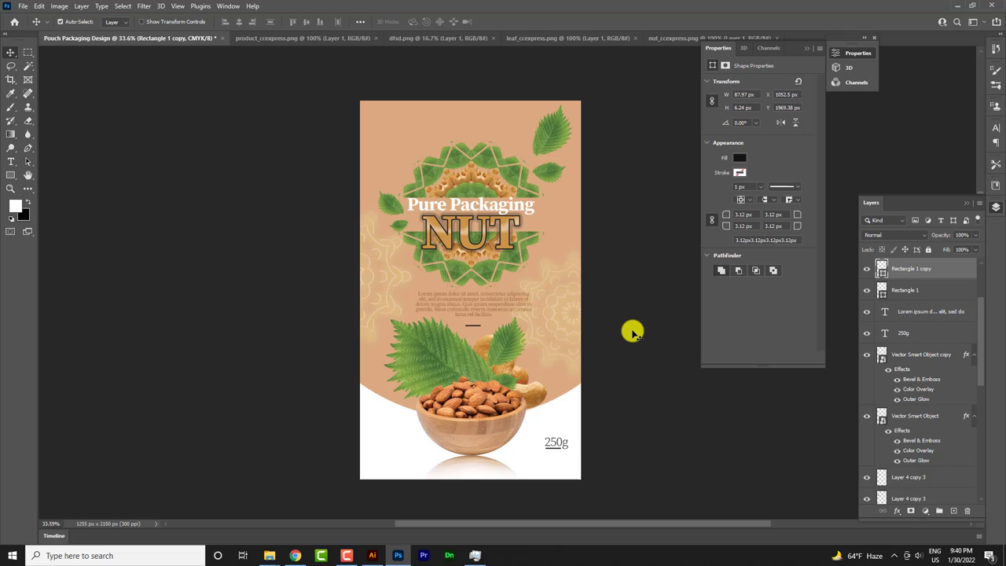
pyautogui.scroll(-2, 631, 333)
pyautogui.scroll(-1, 634, 354)
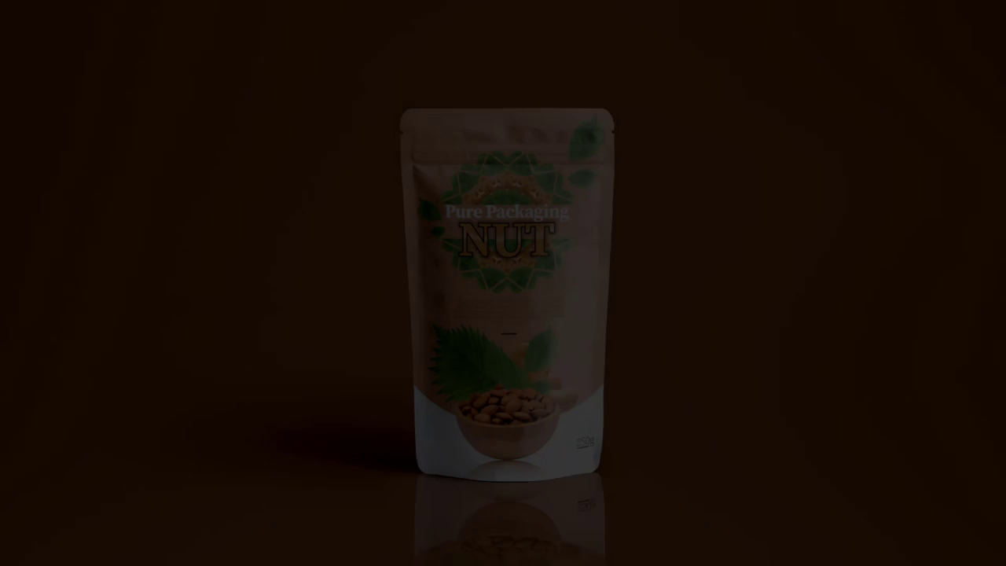